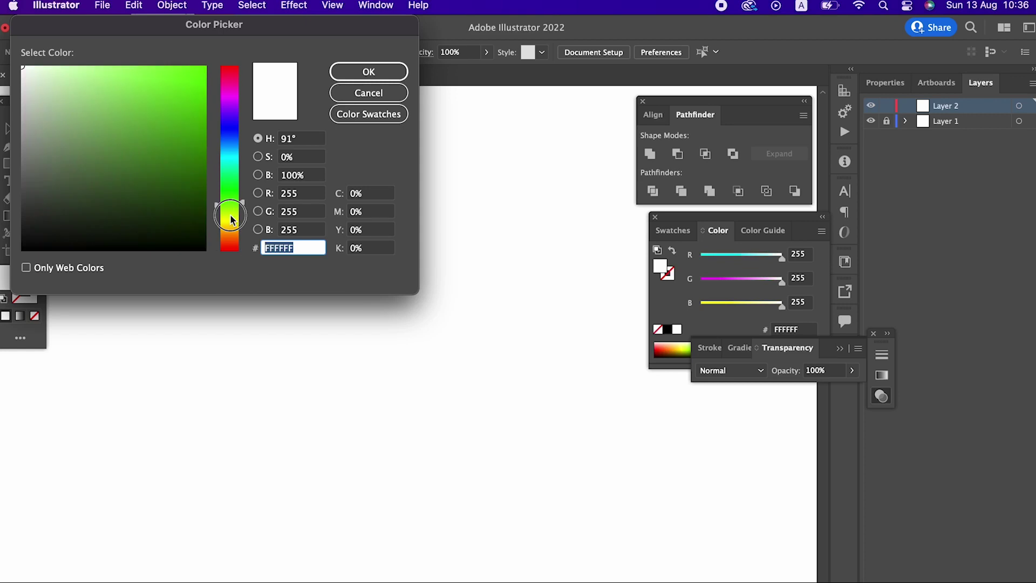
Confirm the dark brown #604837 fill and pen the rock's left side and bottom curve
left_click(356, 72)
left_click(9, 149)
left_click(239, 245)
left_click_drag(197, 275, 185, 292)
left_click_drag(192, 343, 205, 363)
left_click_drag(218, 398, 229, 411)
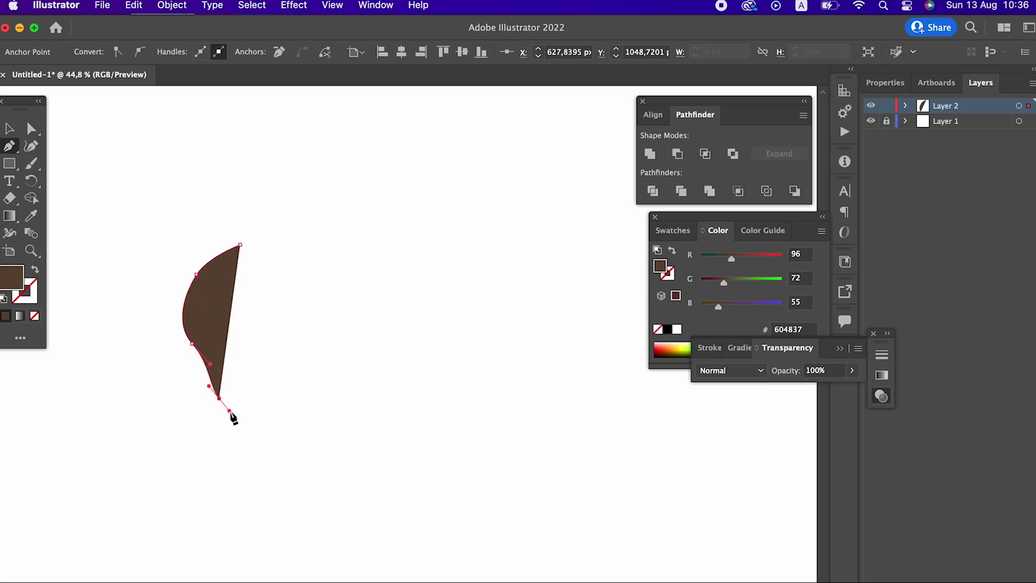
Finish the rock outline up the right side, close it, and zoom in on its top
left_click_drag(339, 403, 362, 383)
left_click_drag(376, 346, 393, 340)
left_click_drag(397, 282, 389, 260)
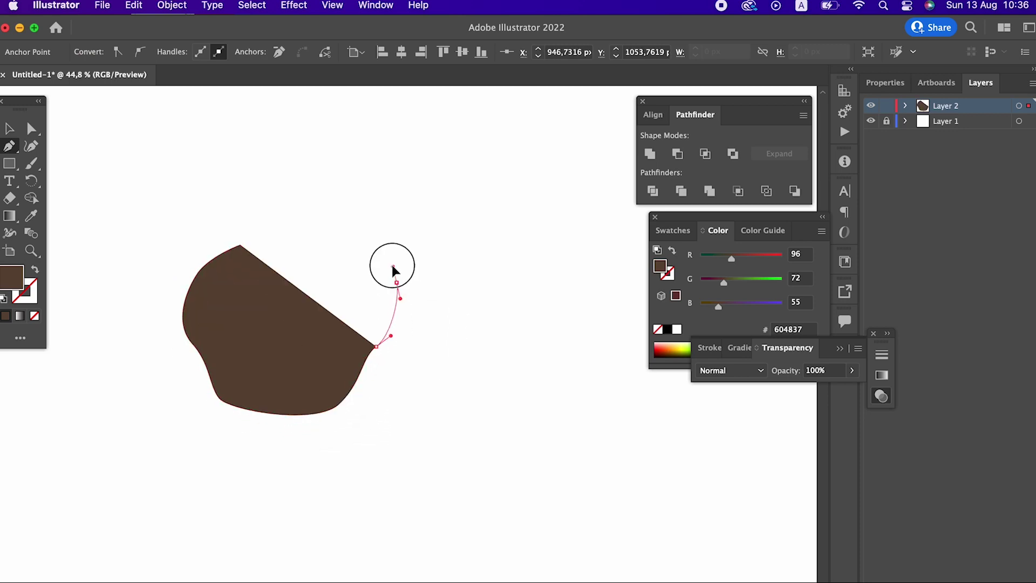
left_click_drag(328, 220, 297, 216)
left_click_drag(240, 244, 248, 237)
key("z")
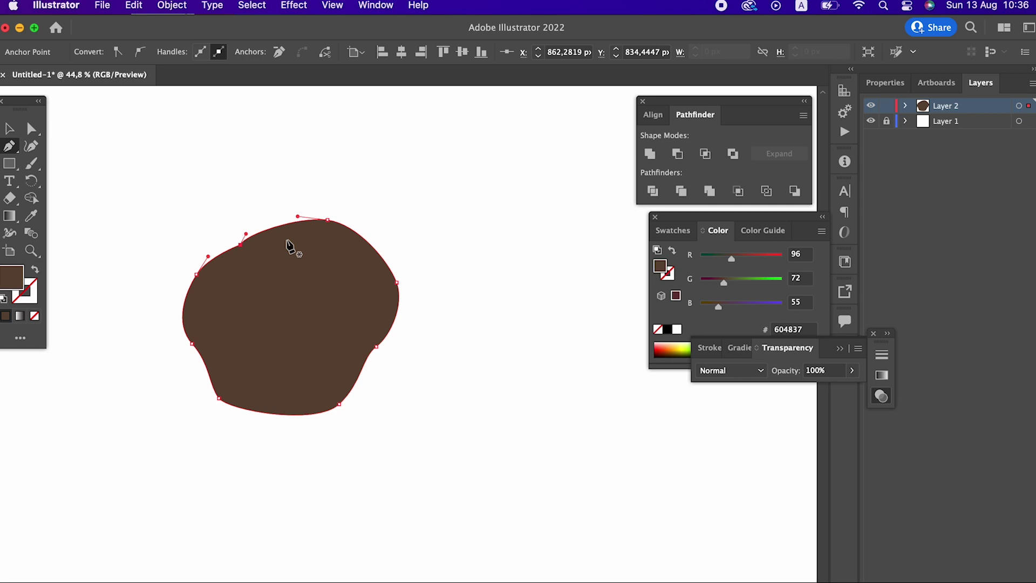
left_click(290, 242)
Curvature-reshape the rock's top, right, left and lower edges into lumpier curves
left_click(307, 363, "alt")
left_click(31, 146)
mouse_move(329, 221)
left_mouse_down()
mouse_move(338, 205)
mouse_move(415, 222)
left_mouse_up()
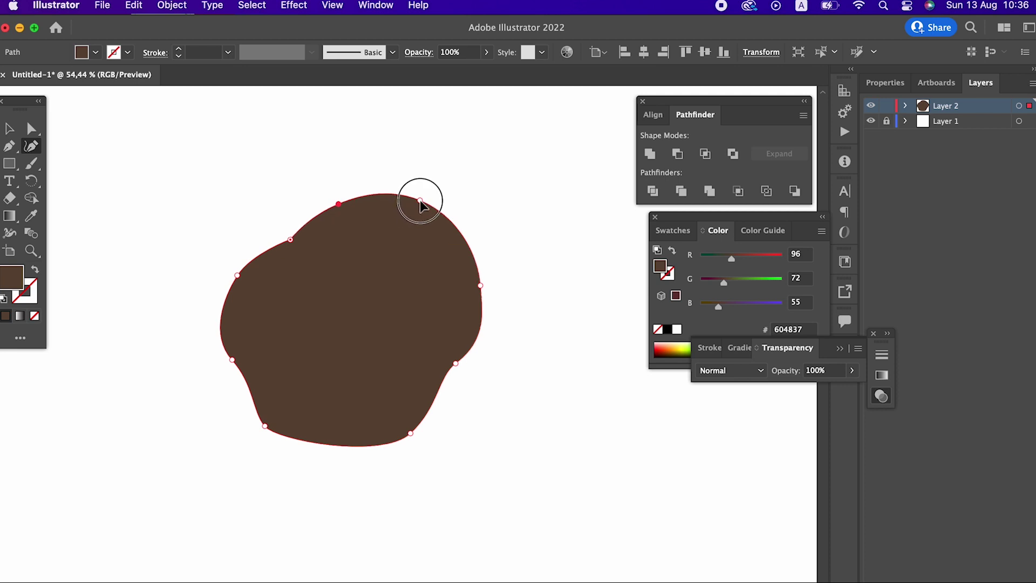
double_click(481, 285)
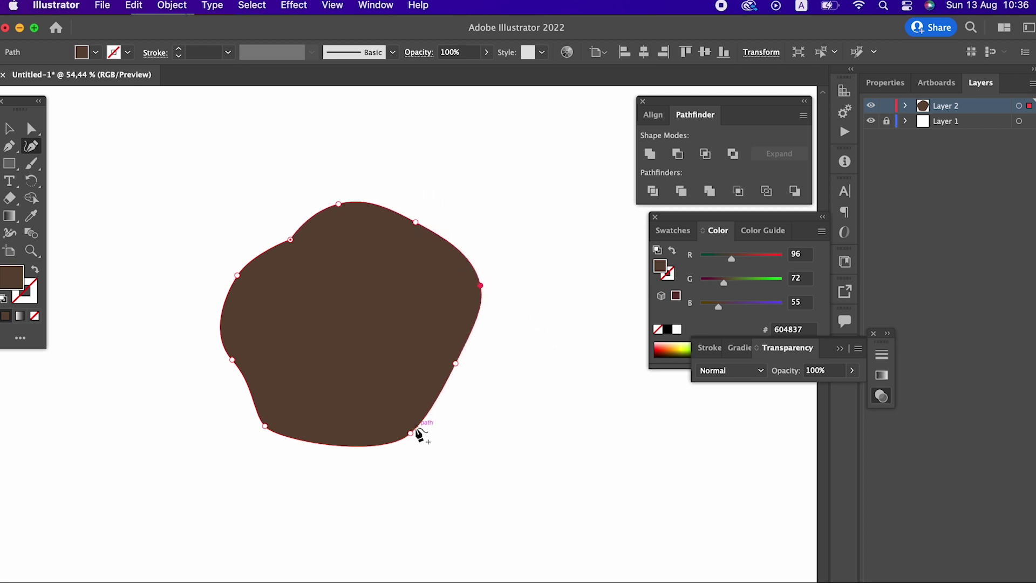
left_click_drag(253, 398, 238, 402)
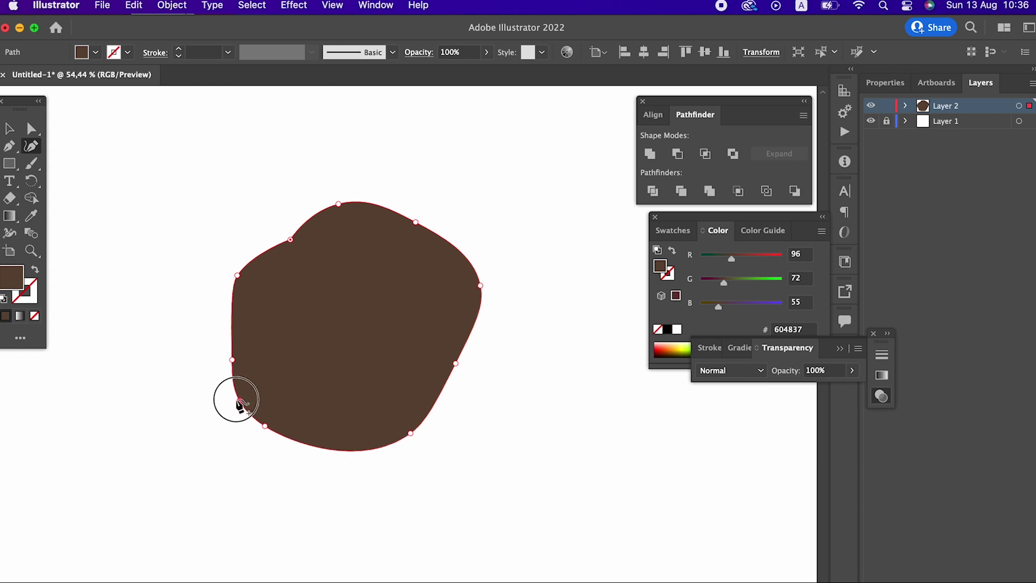
mouse_move(238, 276)
left_mouse_down()
mouse_move(250, 277)
mouse_move(230, 312)
left_mouse_up()
left_click_drag(441, 396, 453, 403)
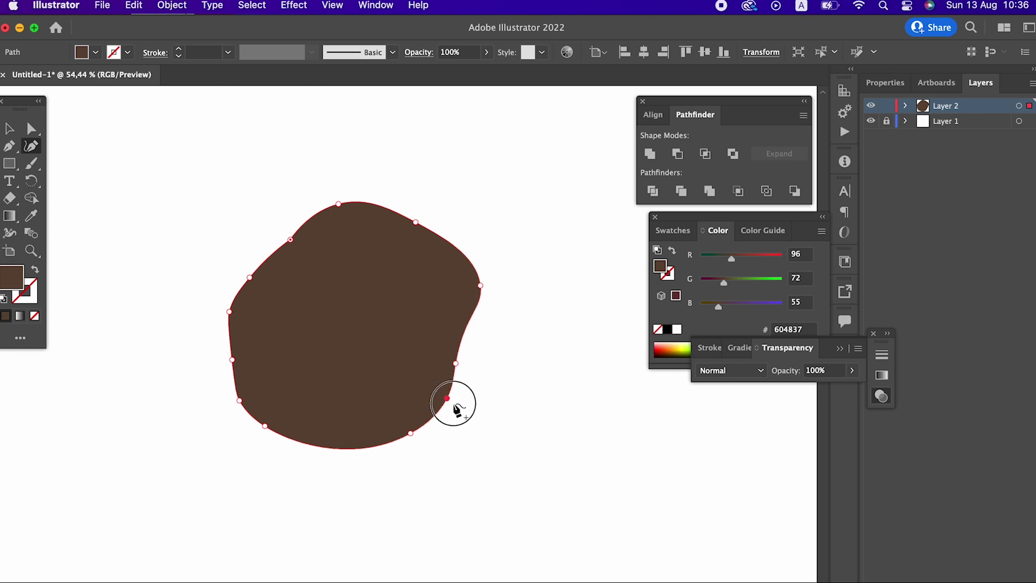
left_click_drag(466, 252, 459, 236)
Reshape the rock's lower-right, bottom-right, top-left and top-right curves
key("z")
mouse_move(393, 212)
left_mouse_down()
mouse_move(342, 331)
mouse_move(475, 359)
mouse_move(519, 387)
mouse_move(472, 403)
mouse_move(494, 350)
left_mouse_up()
left_click(31, 146)
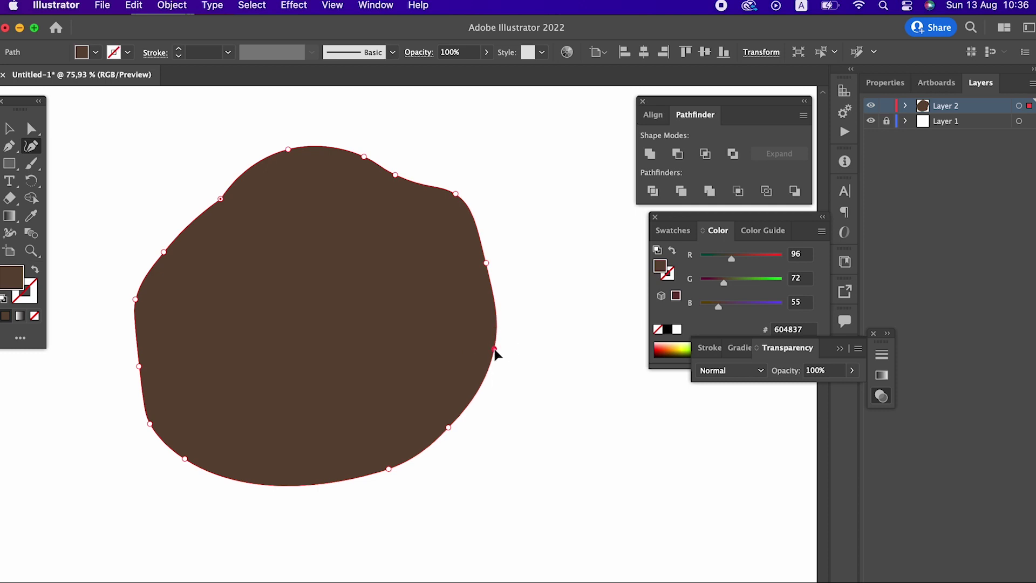
left_click_drag(447, 430, 462, 394)
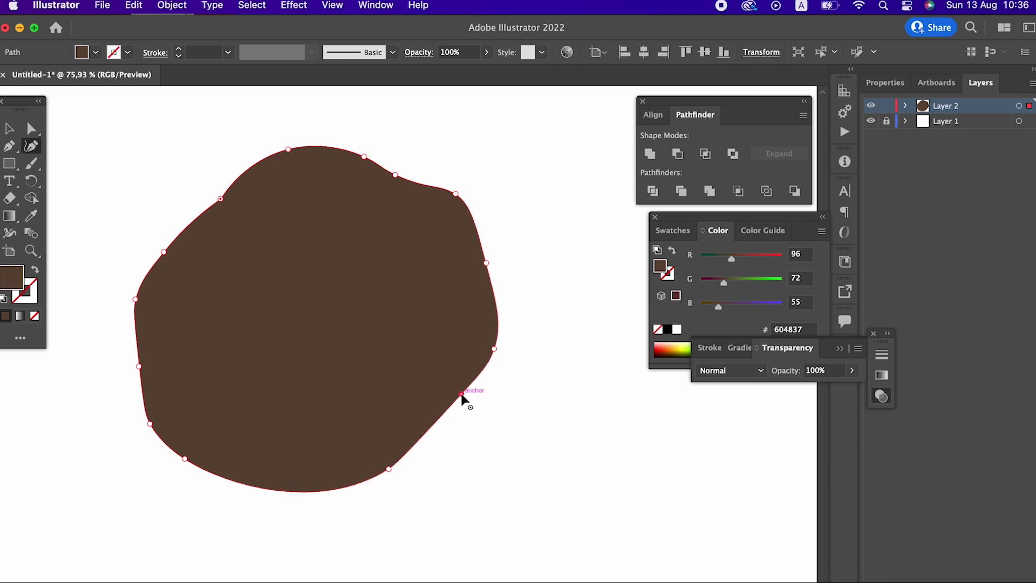
left_click_drag(389, 468, 420, 452)
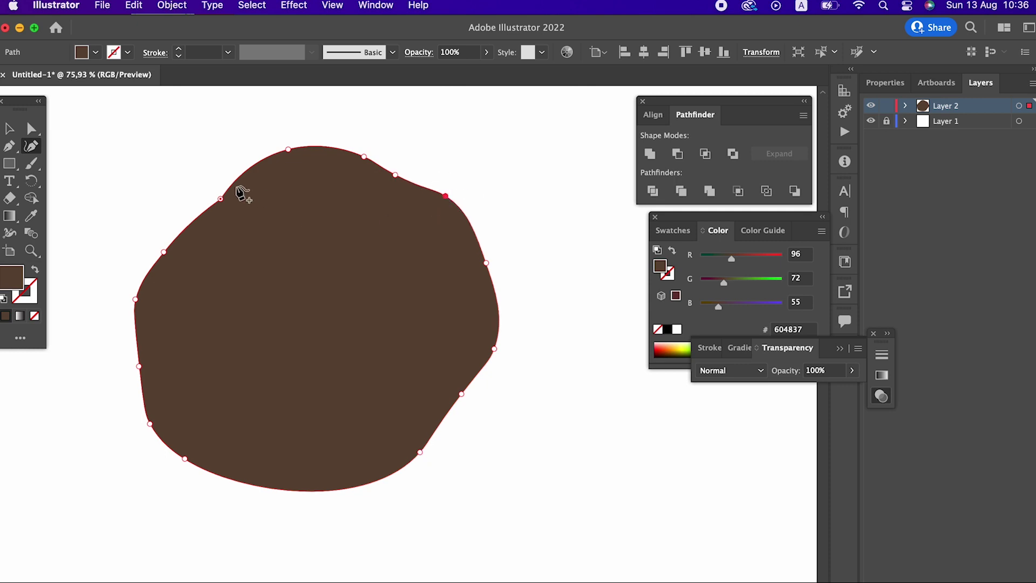
left_click_drag(221, 199, 222, 209)
left_click_drag(289, 149, 296, 154)
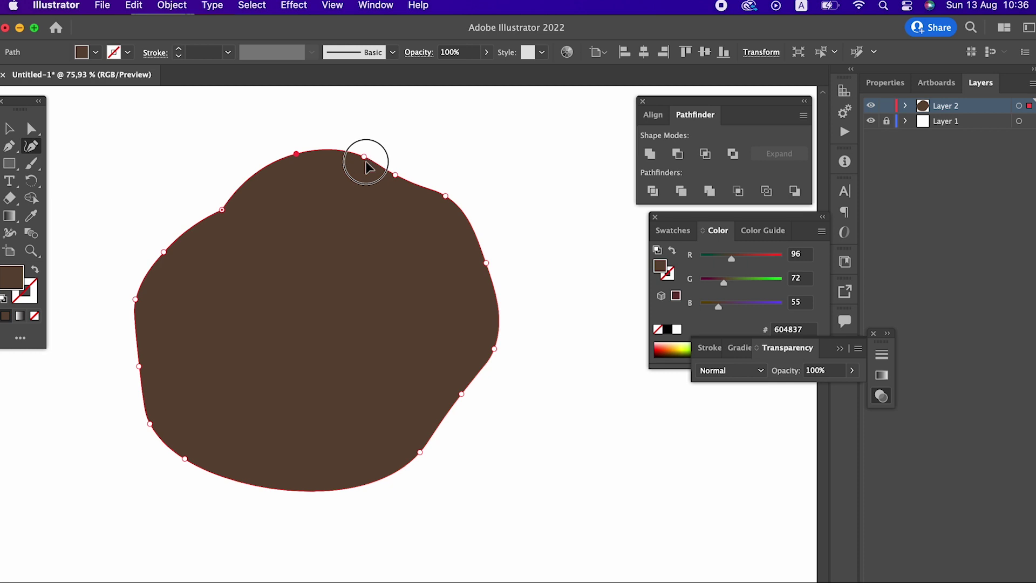
left_click_drag(395, 175, 405, 166)
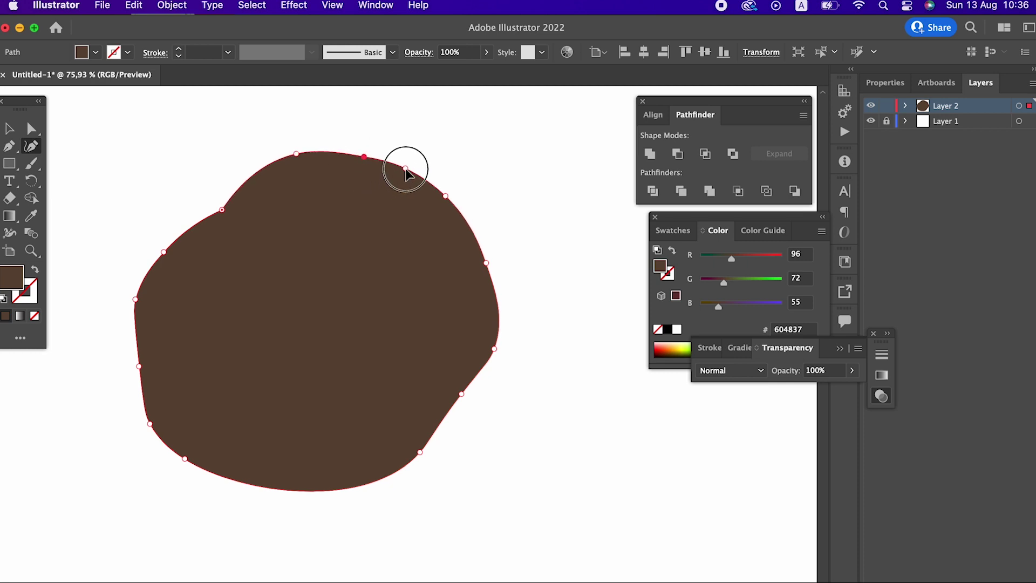
Zoom in on the rock's lower-left edge, smooth it, and zoom back out
key("z")
left_click_drag(419, 237, 363, 324)
left_click(363, 324)
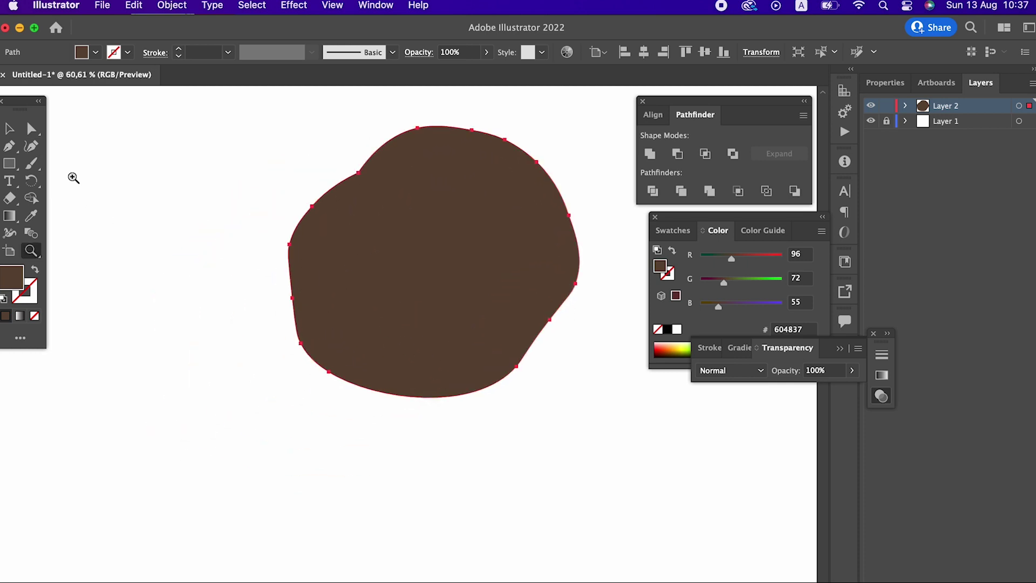
left_click(37, 152)
key("z")
left_click_drag(300, 345, 416, 360)
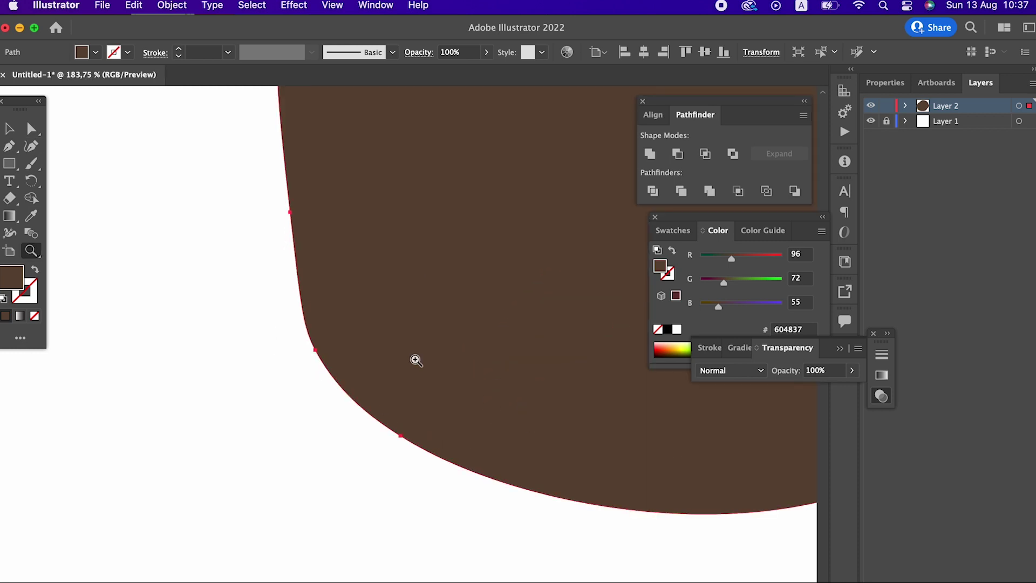
left_click(26, 153)
mouse_move(310, 342)
left_mouse_down()
mouse_move(301, 303)
mouse_move(439, 370)
mouse_move(393, 394)
mouse_move(358, 338)
mouse_move(428, 343)
left_mouse_up()
key("z")
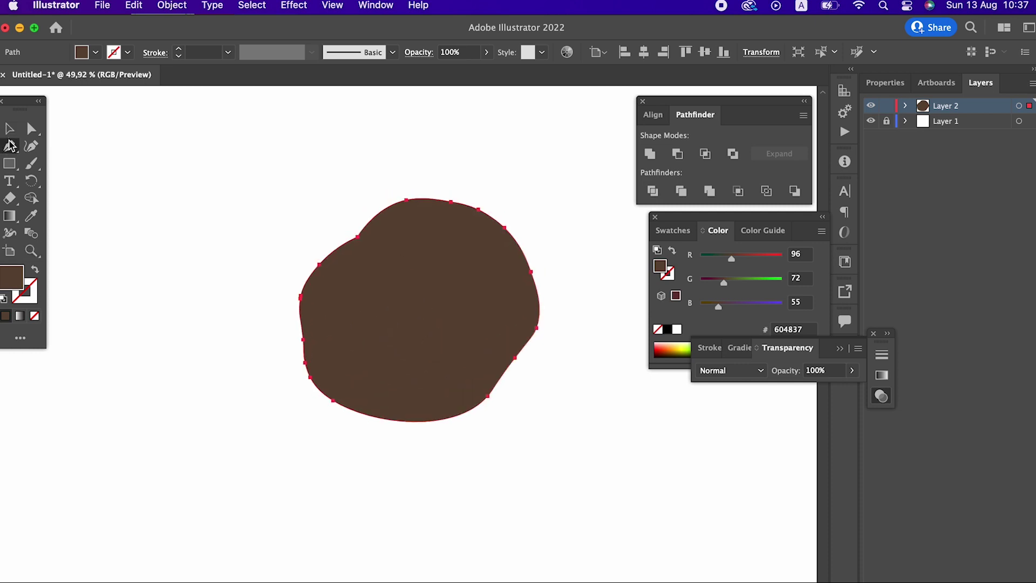
Pen a closed inner shape on the rock and fill it with lighter brown #845C41
left_click(389, 212)
left_click_drag(496, 244, 537, 291)
left_click_drag(484, 347, 471, 360)
mouse_move(377, 389)
left_mouse_down()
mouse_move(332, 382)
mouse_move(314, 328)
left_mouse_up()
left_click_drag(314, 286, 351, 262)
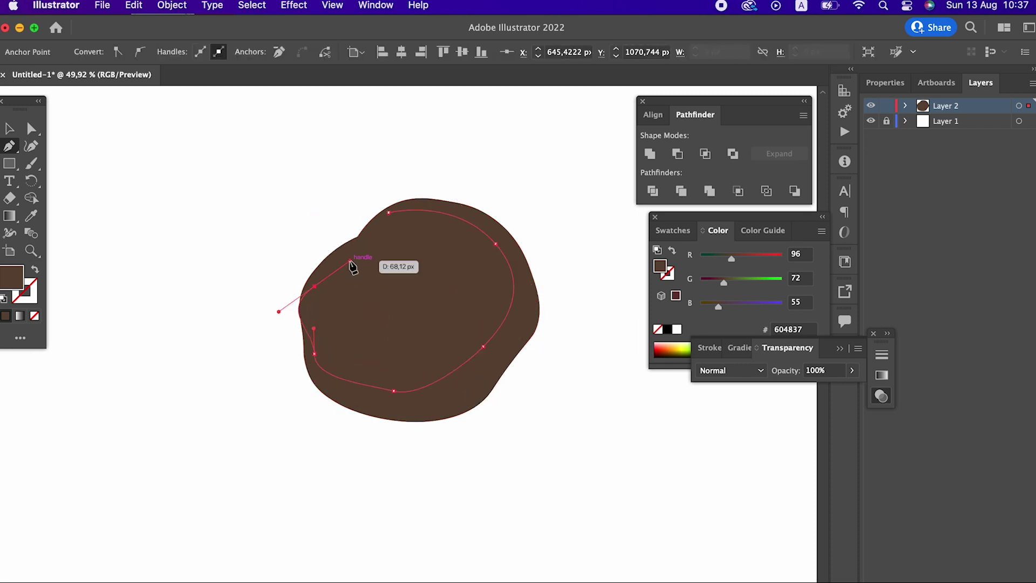
left_click_drag(389, 212, 393, 220)
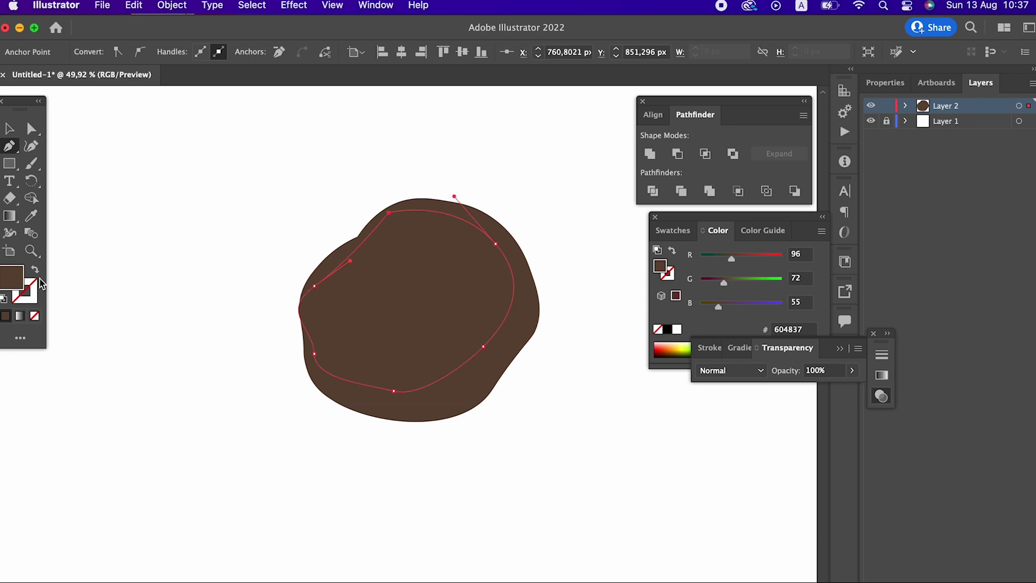
double_click(9, 279)
left_click_drag(99, 182, 116, 154)
left_click(368, 72)
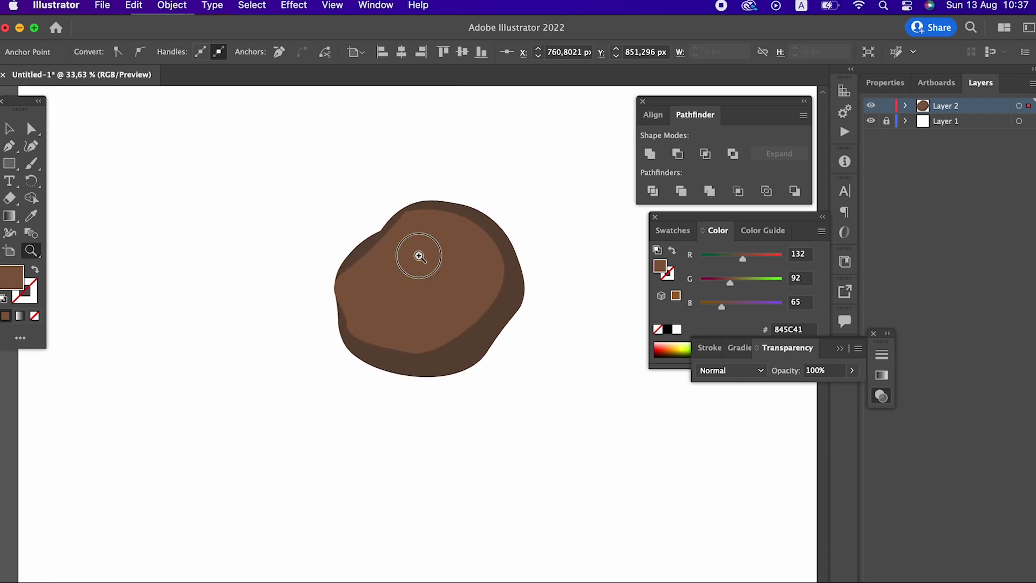
Reshape the inner shape's upper-left and left edges and raise its top
scroll(417, 254, "up", 5)
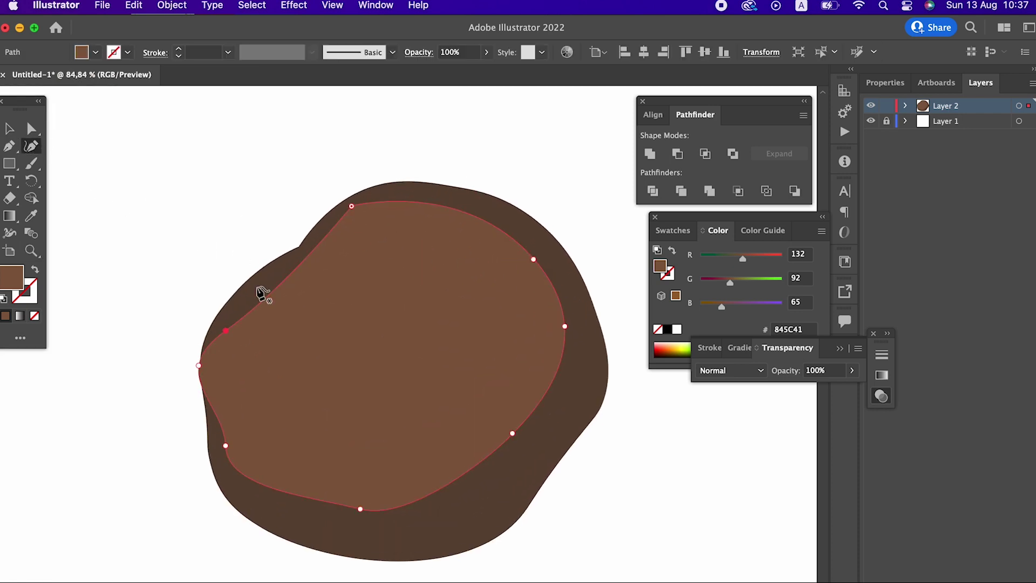
mouse_move(227, 332)
left_mouse_down()
mouse_move(265, 275)
mouse_move(310, 252)
left_mouse_up()
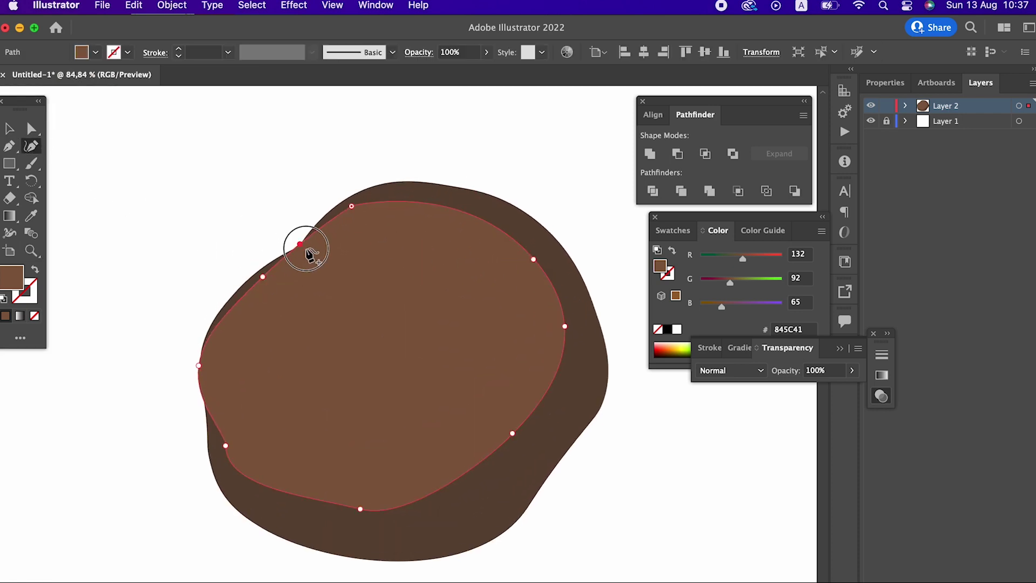
left_click_drag(199, 369, 212, 364)
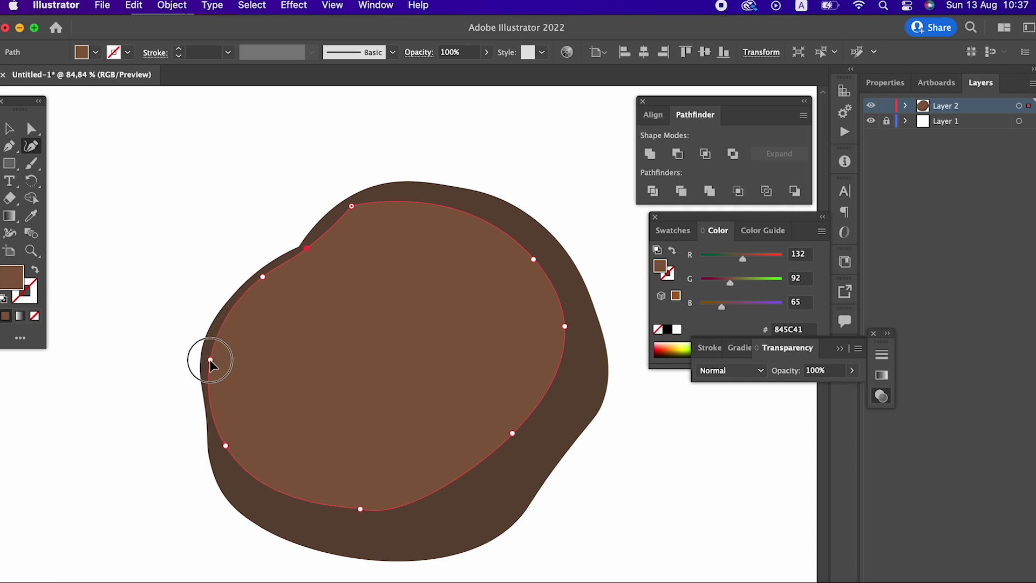
left_click(353, 208)
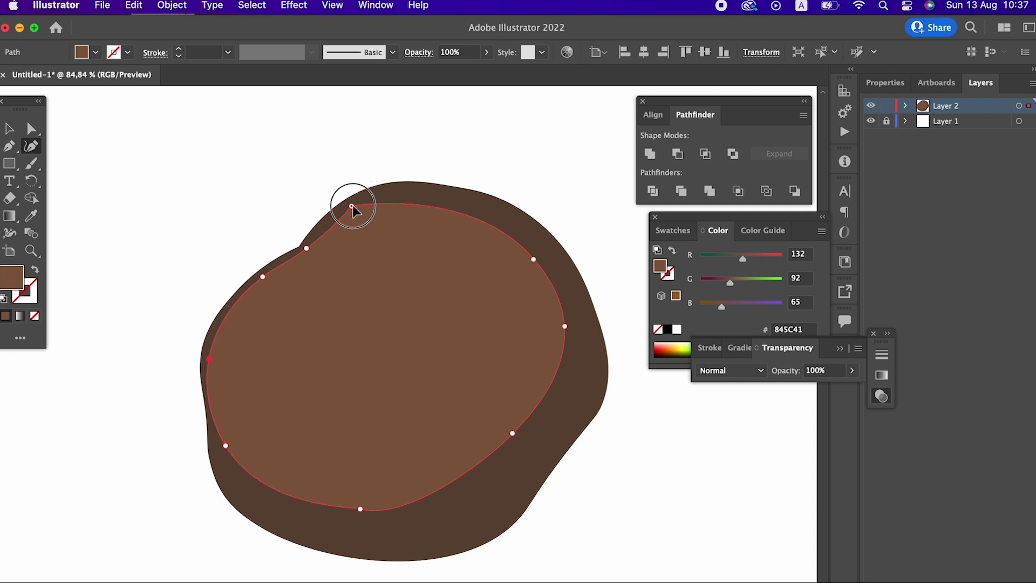
left_click_drag(412, 205, 413, 198)
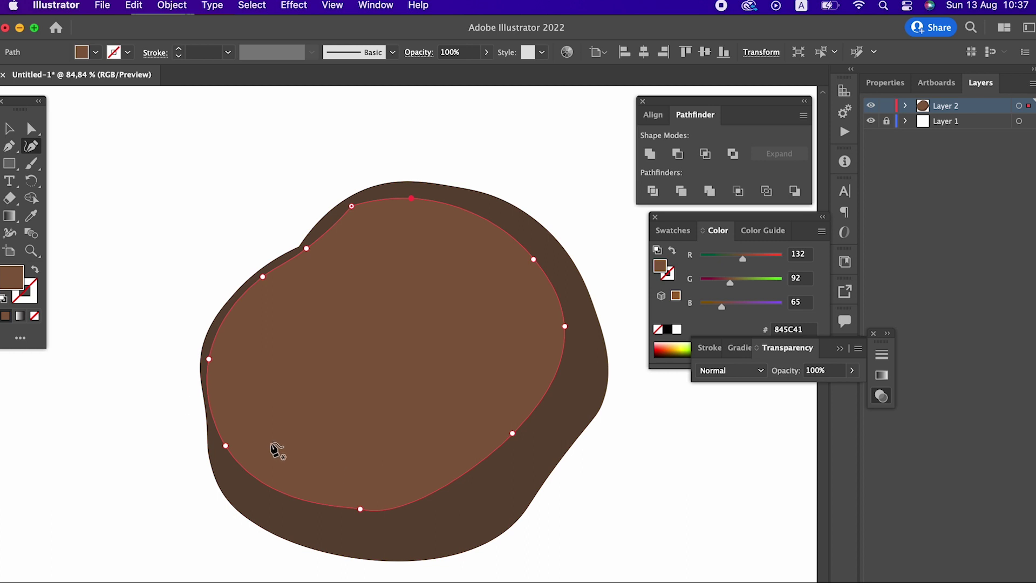
Round the inner shape's top corner with Direct Selection live corners, then zoom in
left_click(31, 134)
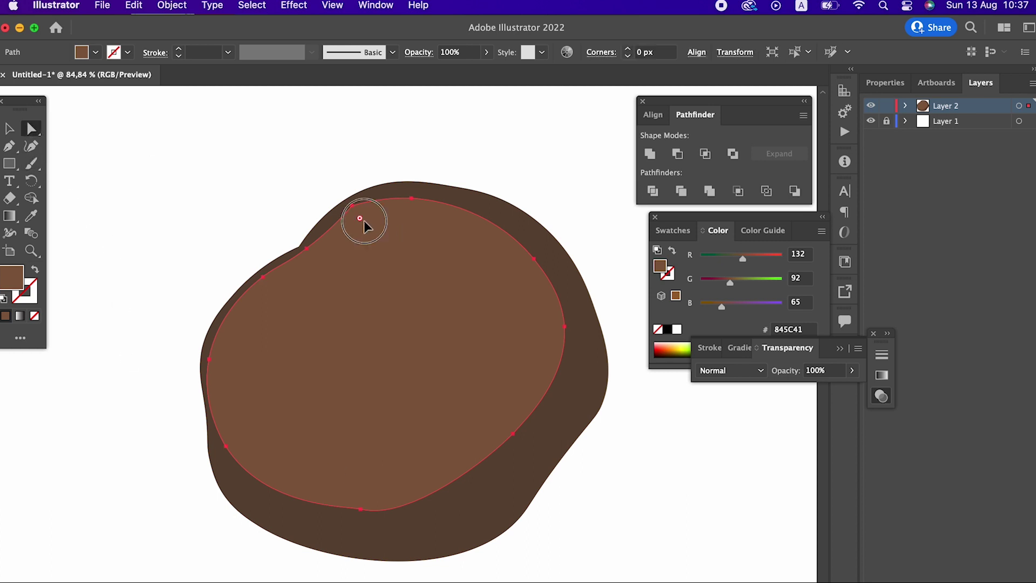
left_click_drag(360, 219, 398, 262)
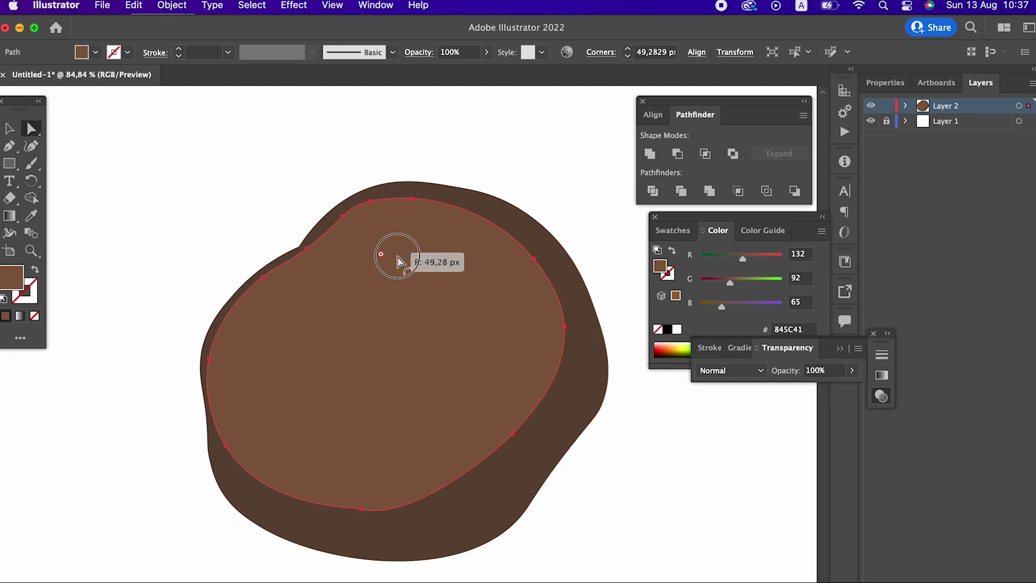
key("z")
left_click(319, 250, "alt")
left_click_drag(320, 250, 276, 343)
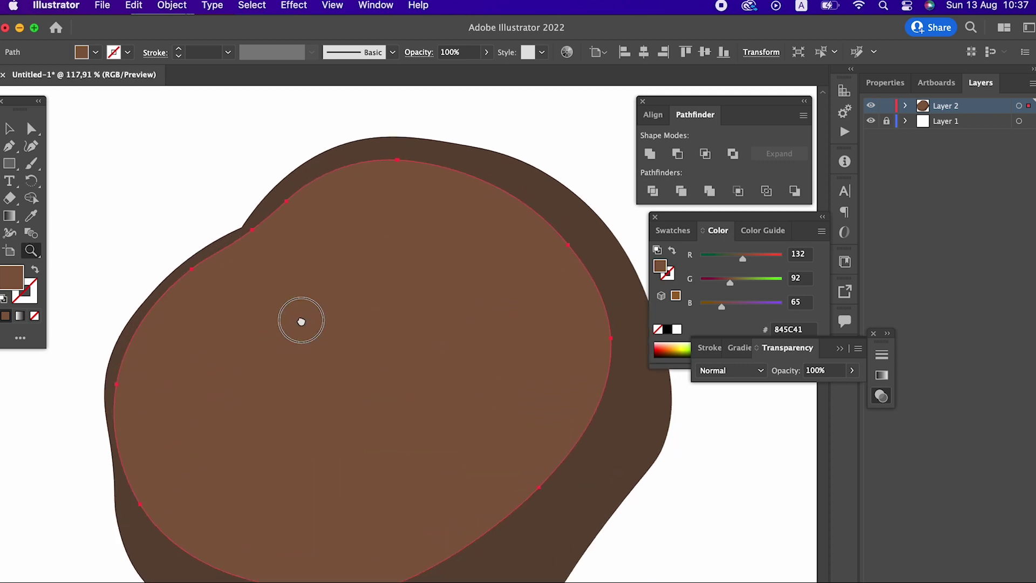
Begin pen-drawing a third inner outline along the rock's right and bottom edges
left_click(15, 153)
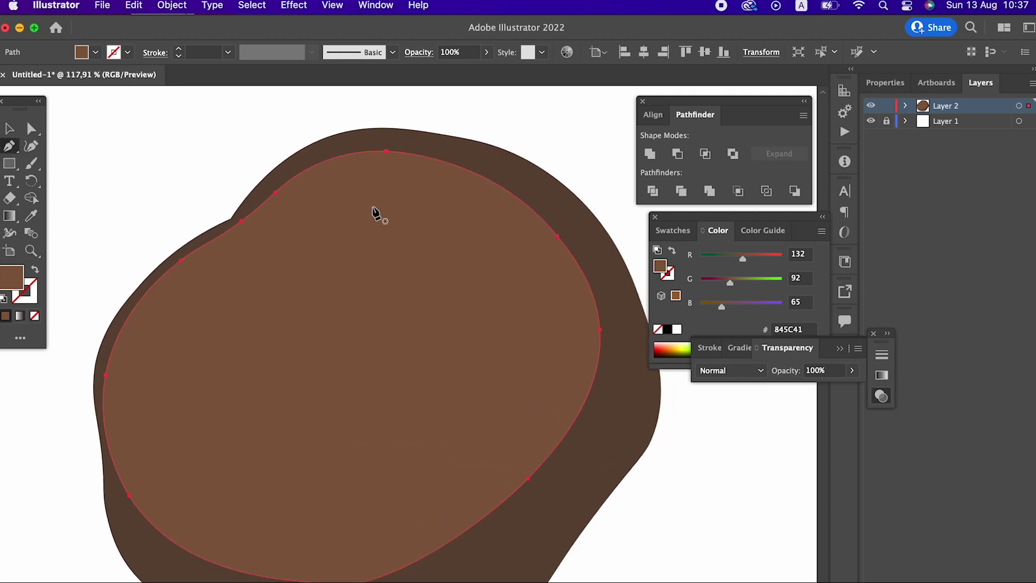
left_click(352, 178)
left_click_drag(501, 231, 516, 264)
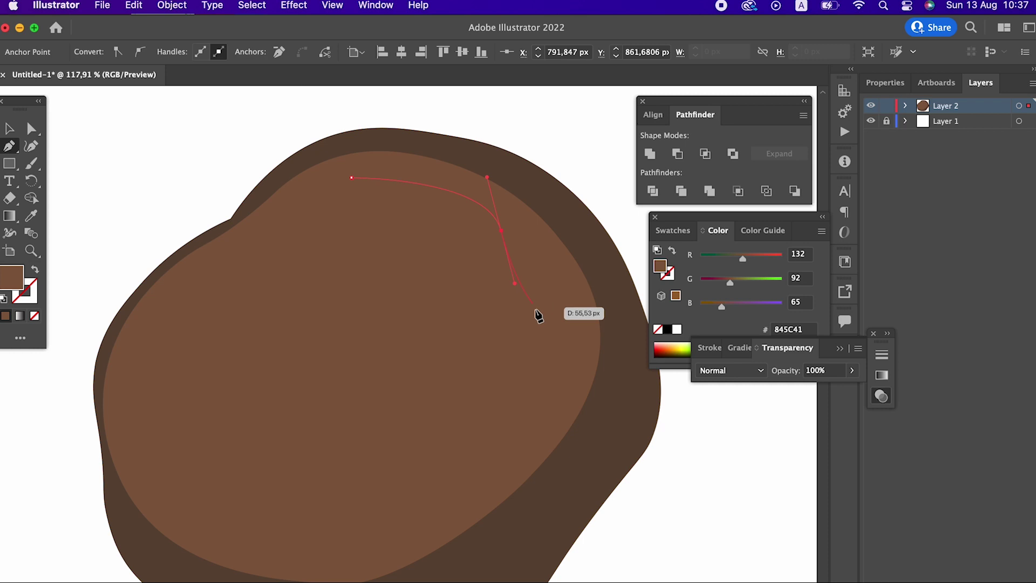
key("Escape")
left_click(512, 415)
left_click_drag(489, 420, 424, 482)
left_click_drag(332, 535, 281, 517)
left_click_drag(193, 512, 169, 505)
Close the inner outline up the left side and round its top corner
left_click(143, 456)
left_click_drag(123, 388, 115, 372)
left_click_drag(170, 292, 189, 276)
left_click_drag(223, 243, 239, 233)
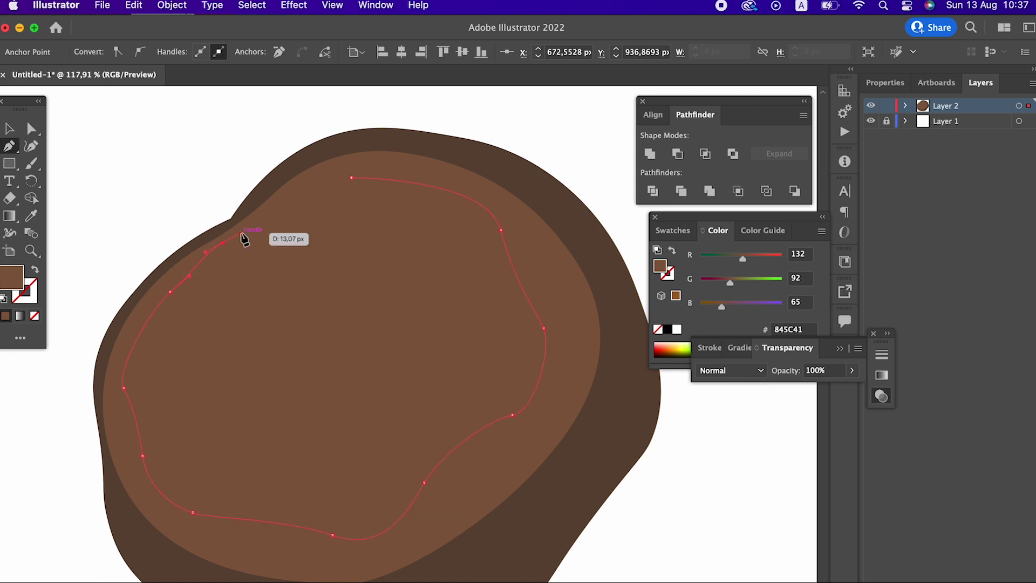
left_click_drag(351, 177, 406, 199)
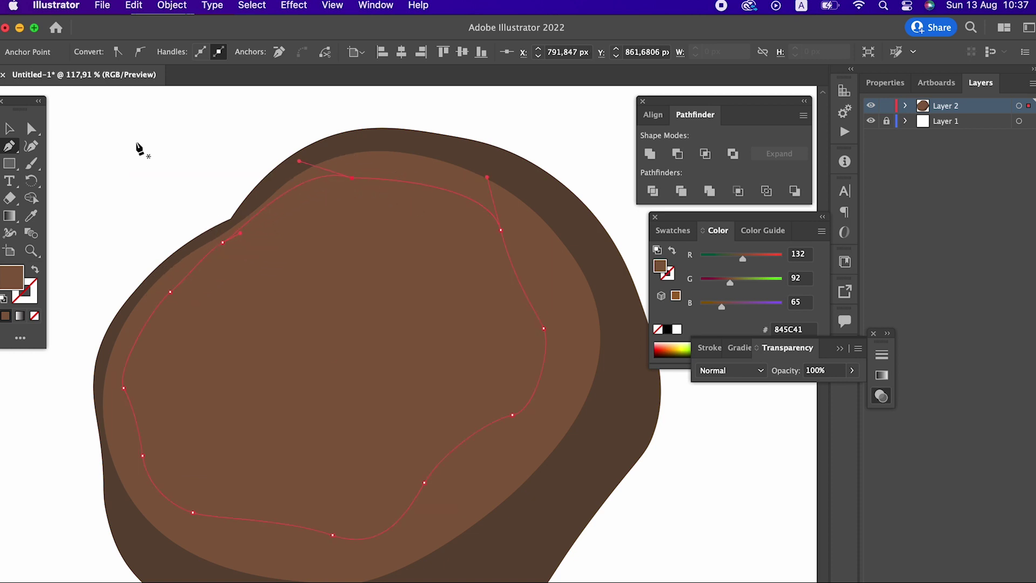
left_click(39, 132)
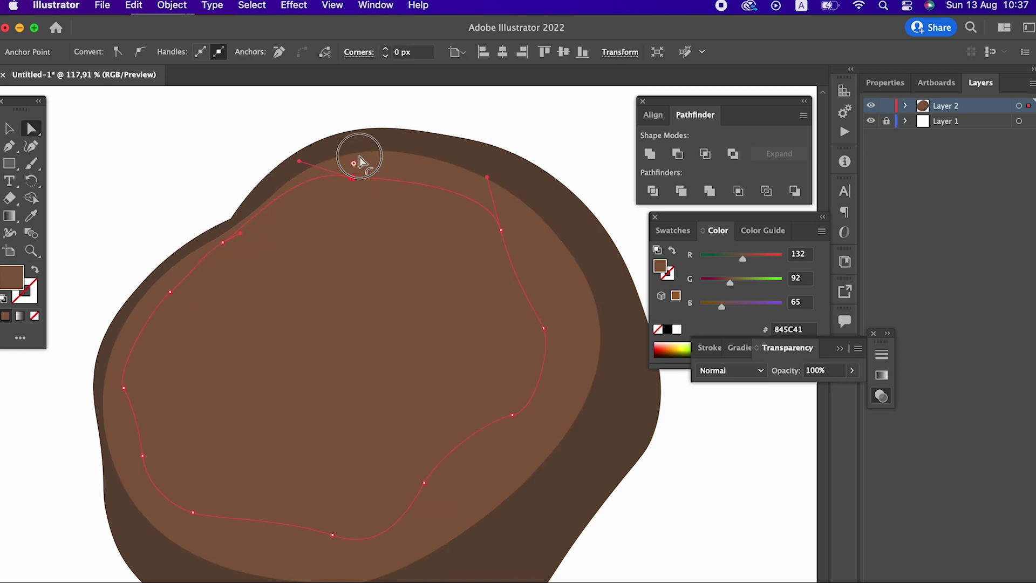
left_click_drag(357, 161, 202, 203)
Fill the new inner shape with #AF8061
double_click(7, 274)
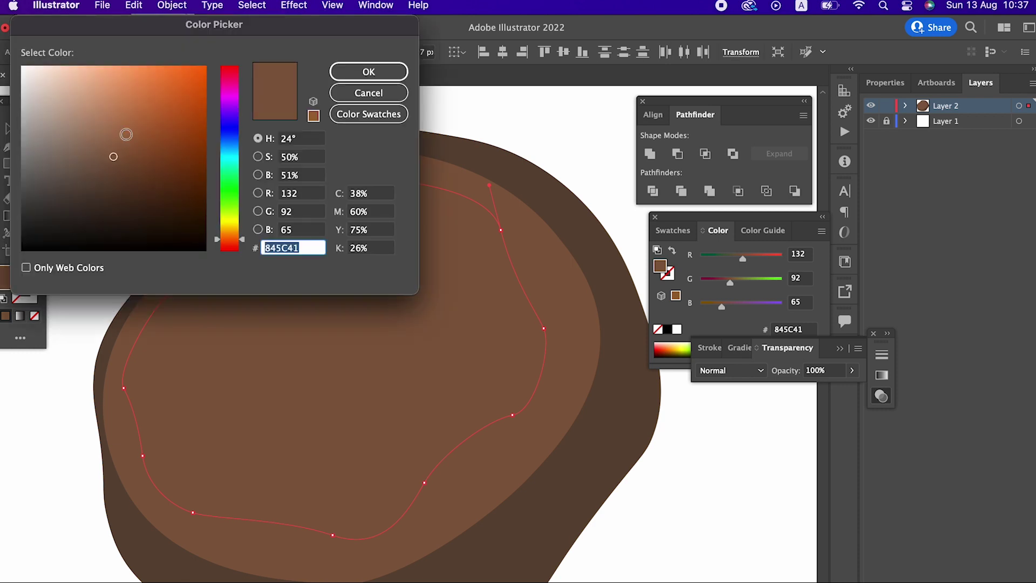
left_click(105, 123)
left_click(369, 72)
key("super+minus")
key("super+minus")
scroll(388, 287, "up", 3)
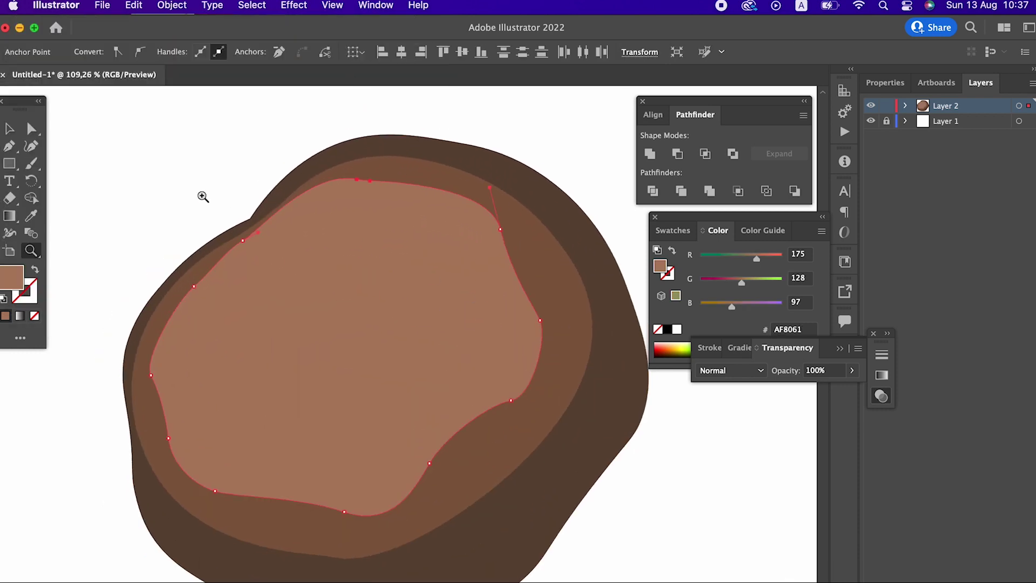
Bulge the inner shape's upper-right and right sides outward and raise its left side
left_click(34, 154)
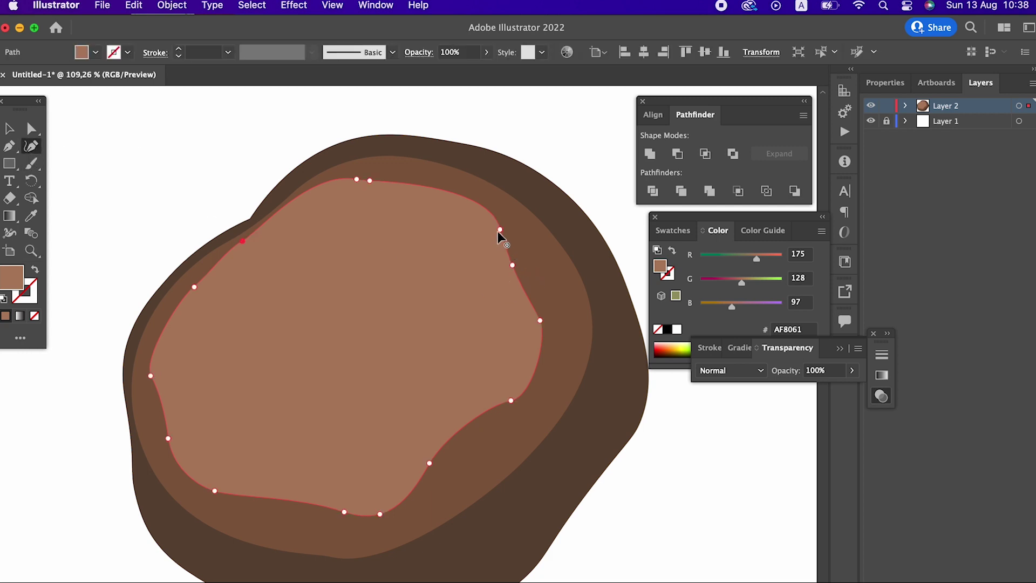
left_click_drag(499, 230, 448, 202)
left_click_drag(513, 266, 526, 248)
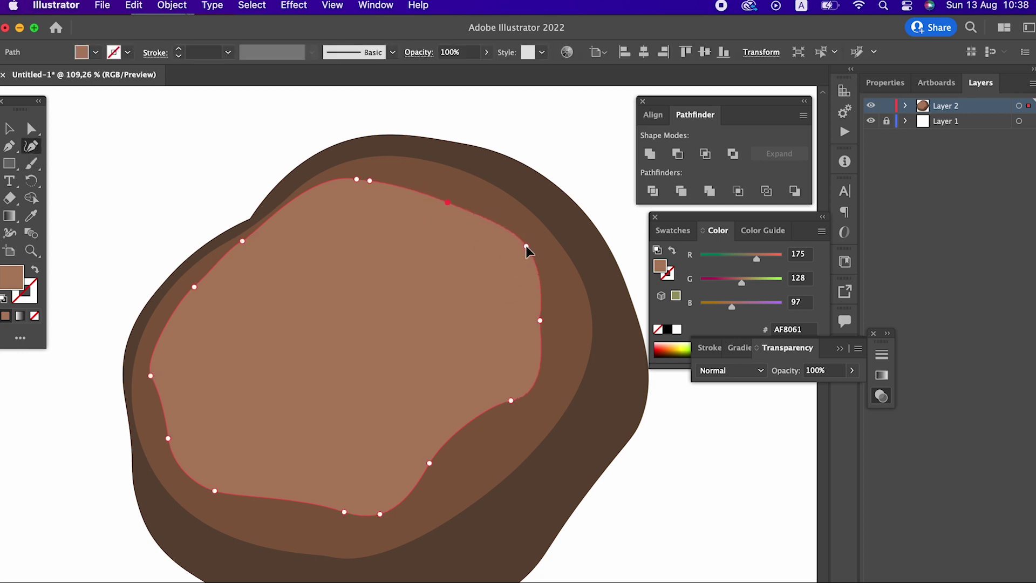
left_click_drag(540, 321, 552, 308)
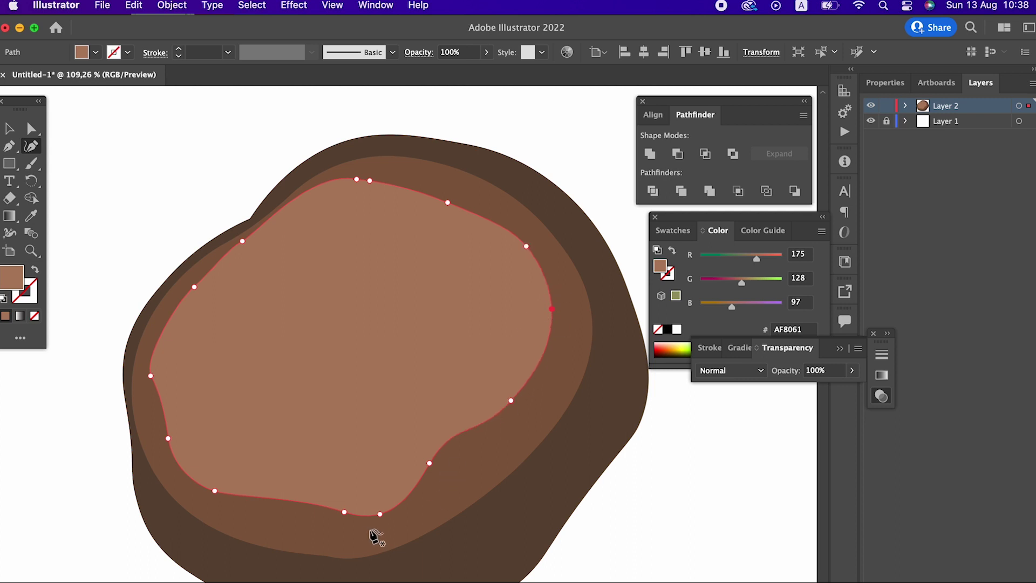
left_click_drag(150, 377, 150, 364)
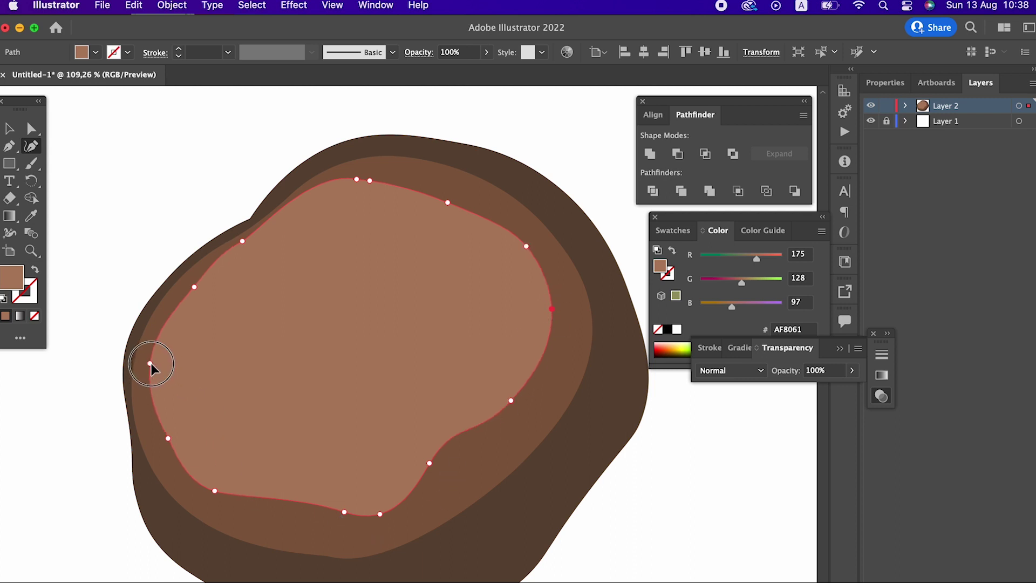
Zoom in and reshape the inner shape's lower edge with an added point
mouse_move(277, 372)
left_mouse_down()
mouse_move(214, 342)
mouse_move(440, 488)
left_mouse_up()
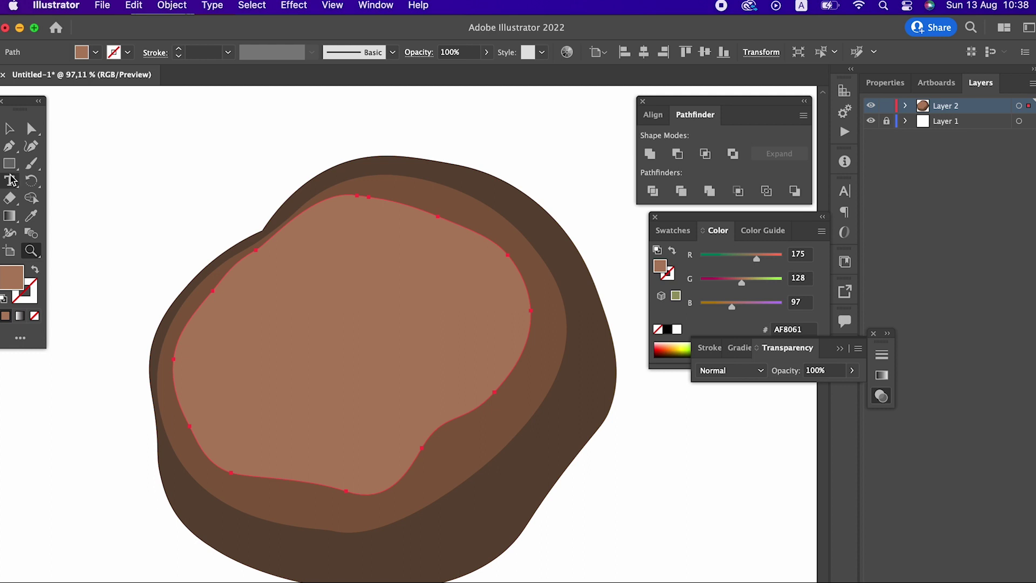
left_click(29, 148)
left_click_drag(376, 494, 378, 489)
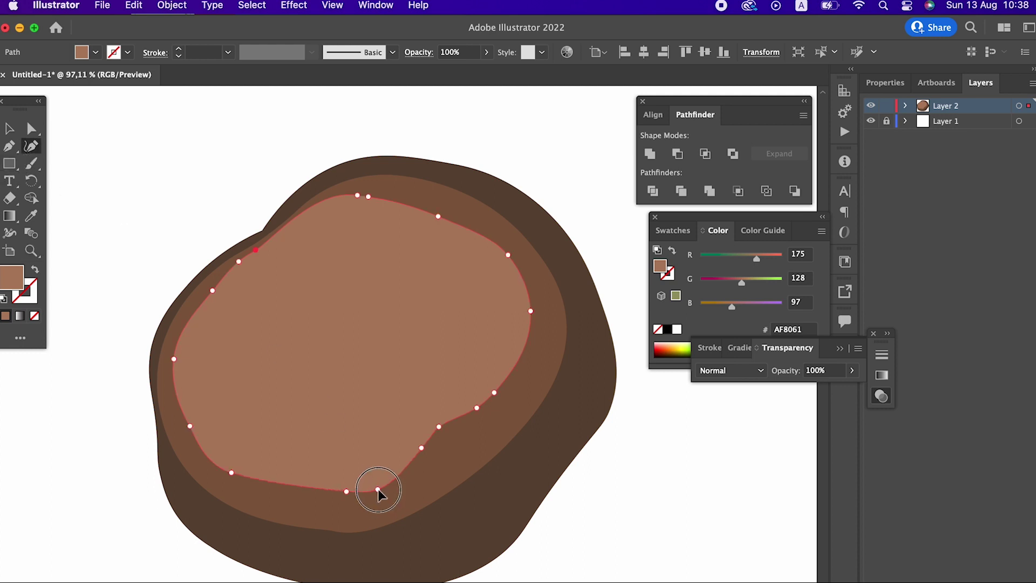
left_click(288, 478)
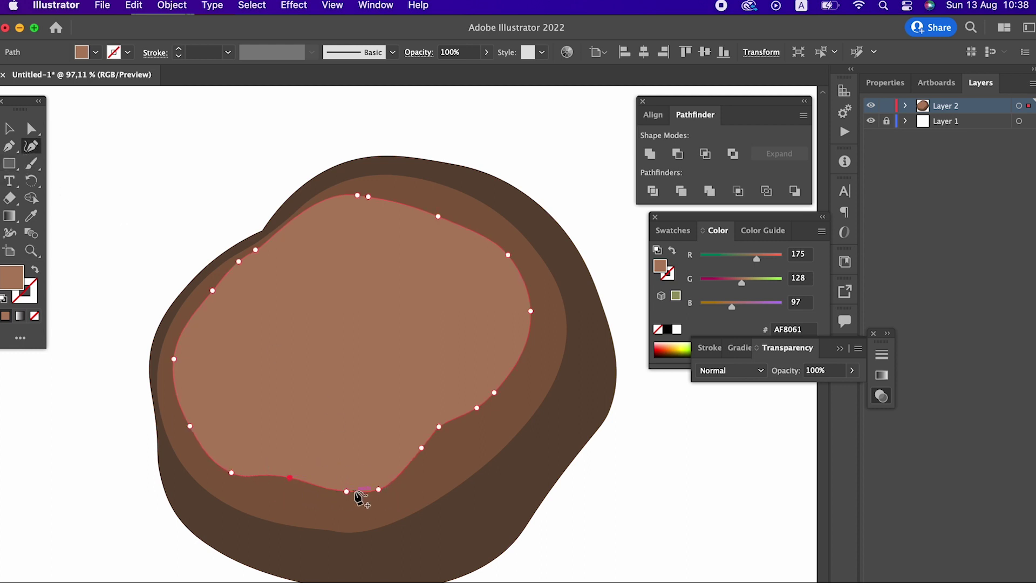
left_click_drag(348, 491, 335, 485)
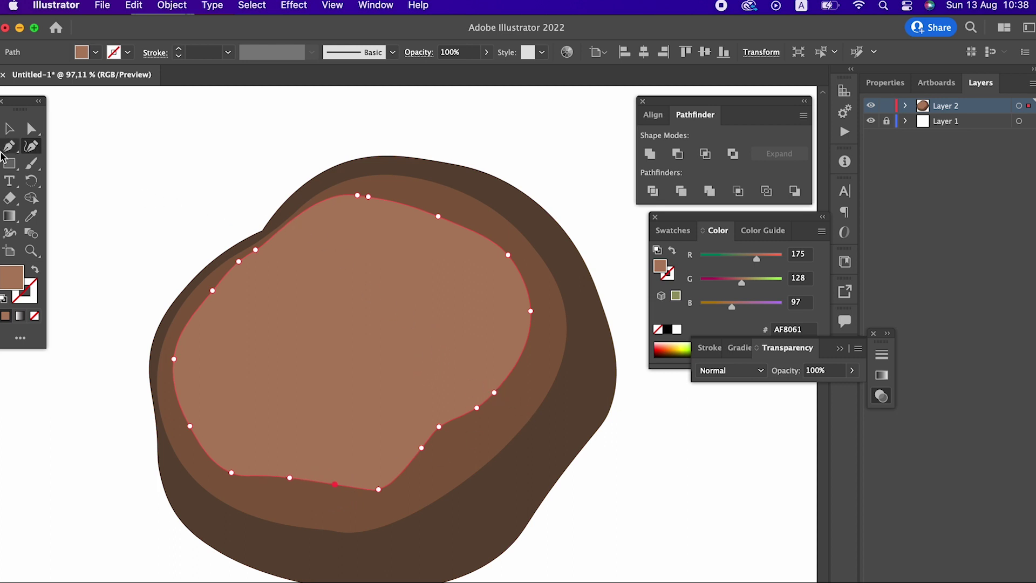
Pen a smaller closed highlight shape in the rock's upper-left
left_click(362, 230)
left_click(423, 329)
left_click(330, 392)
left_click_drag(237, 420, 202, 395)
left_click_drag(206, 309, 233, 288)
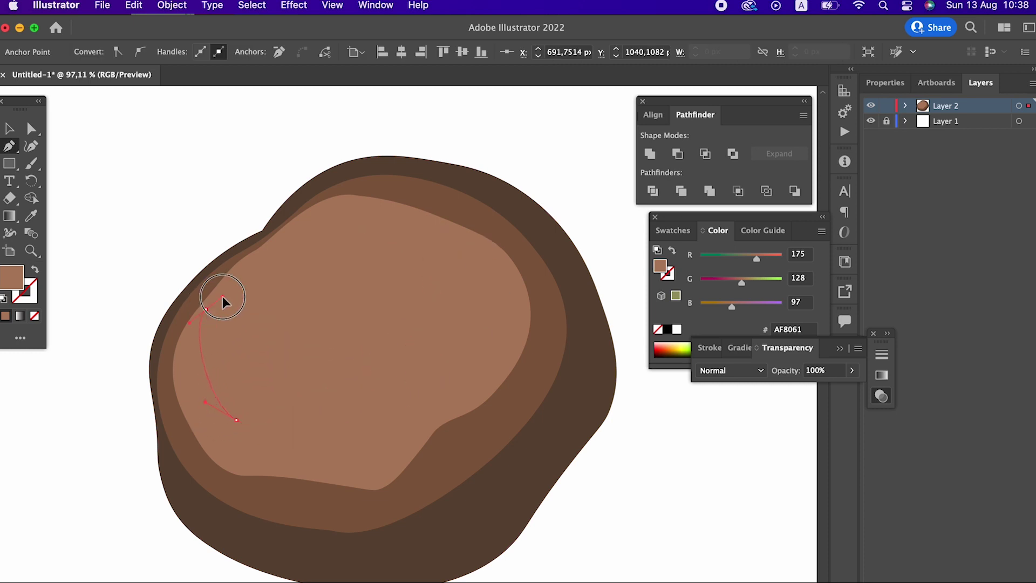
left_click(290, 267)
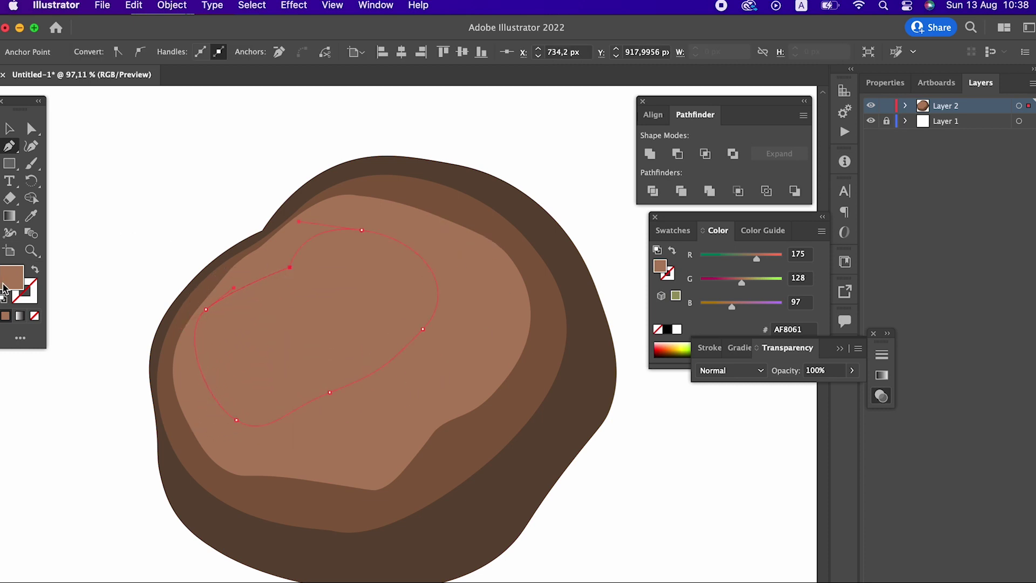
Fill the highlight with #BC9680 and round its edges with the Curvature tool
double_click(11, 274)
left_click(81, 114)
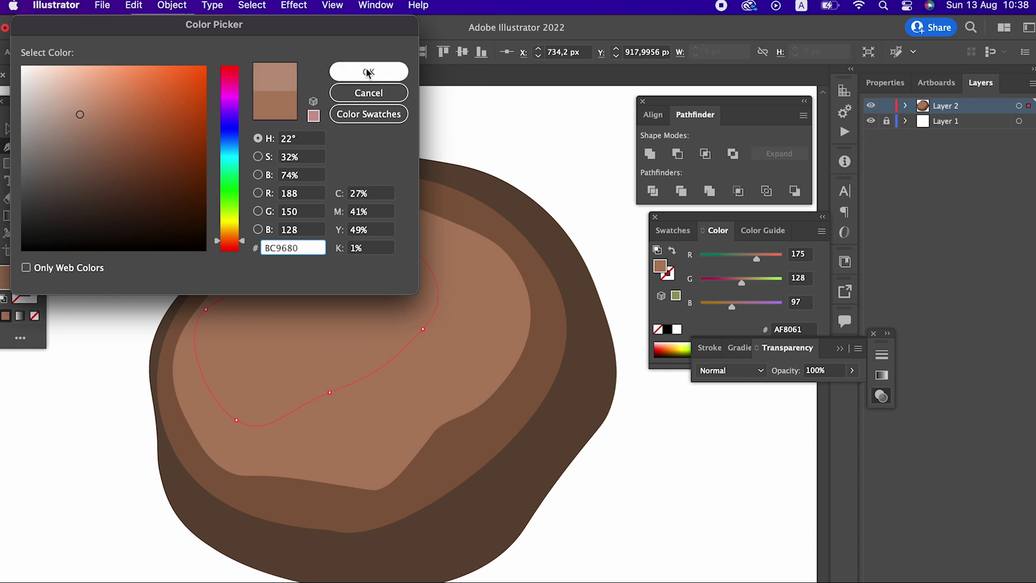
left_click(369, 72)
left_click(30, 147)
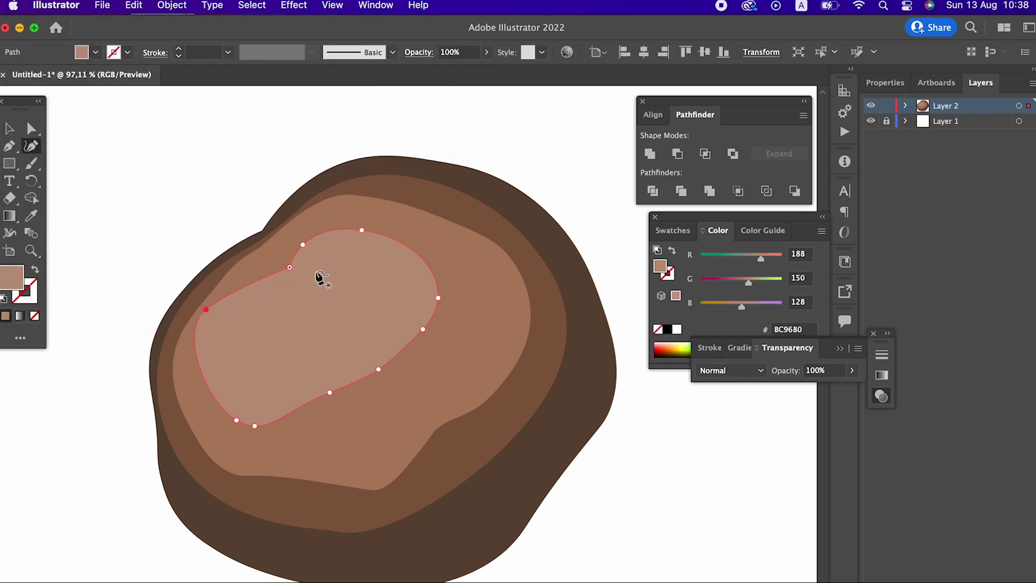
mouse_move(290, 268)
left_mouse_down()
mouse_move(257, 262)
mouse_move(312, 226)
mouse_move(372, 212)
left_mouse_up()
left_click(370, 233)
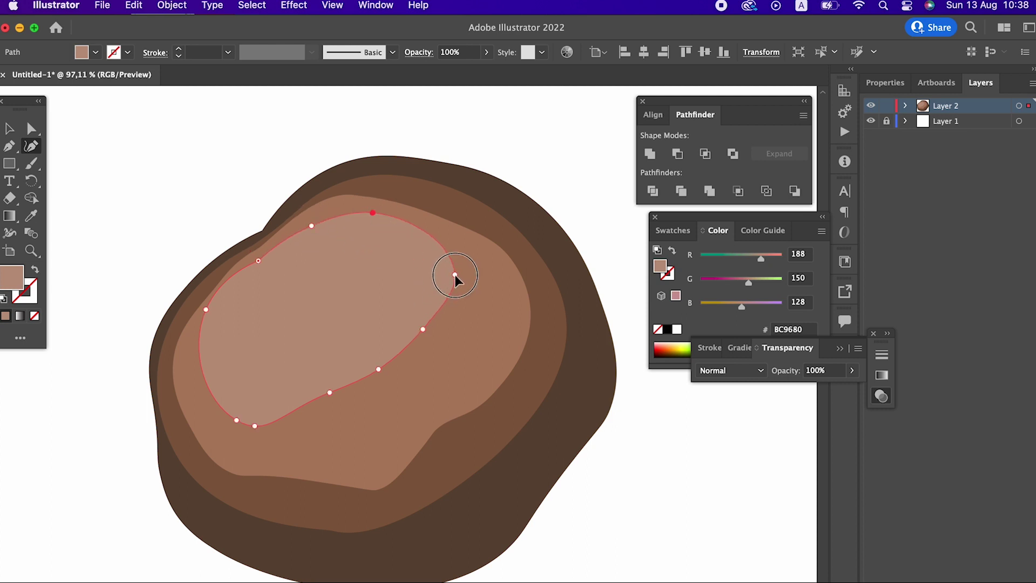
left_click_drag(422, 333, 429, 331)
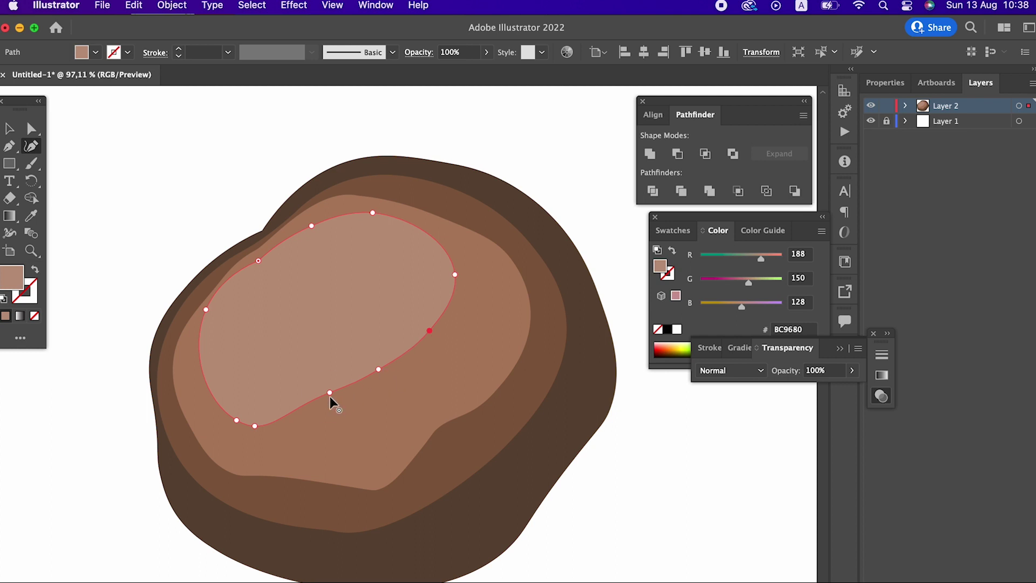
left_click_drag(329, 396, 339, 423)
Change the highlight's fill to pale tan #C99477 and zoom in around the rock
key("z")
left_click_drag(419, 268, 243, 297)
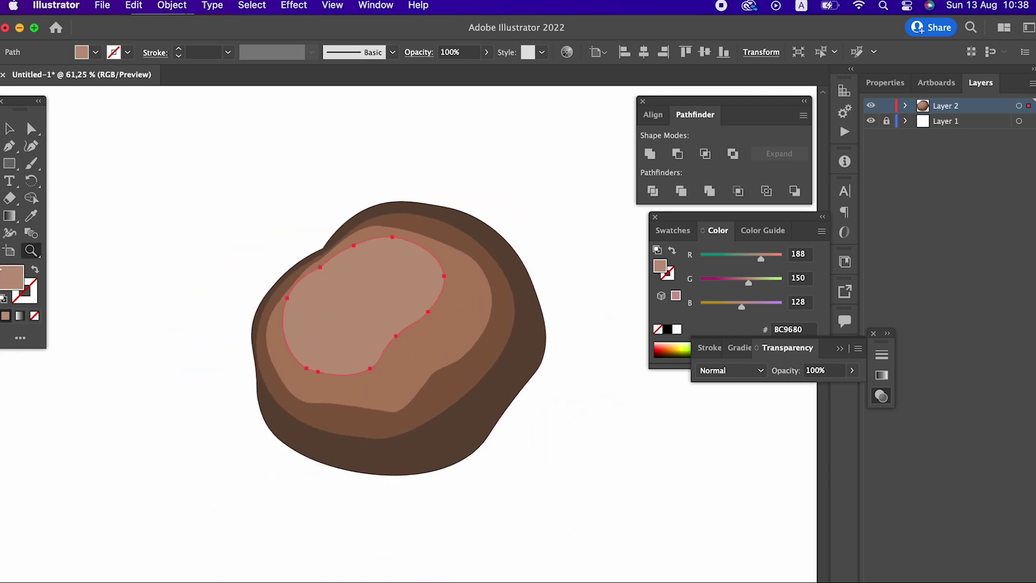
left_click(426, 346)
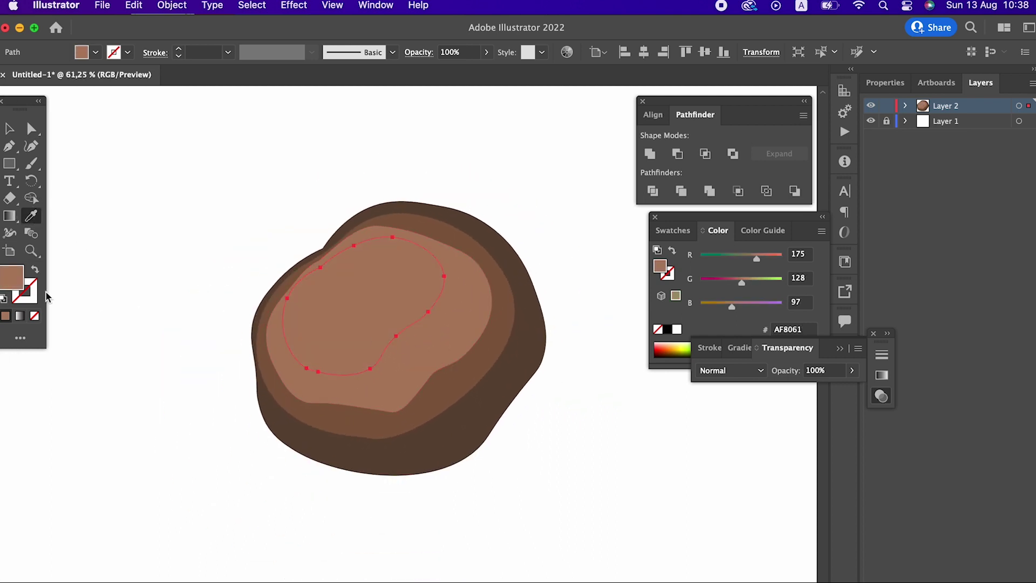
double_click(16, 285)
left_click(99, 106)
left_click(369, 72)
mouse_move(447, 278)
left_mouse_down()
mouse_move(433, 324)
mouse_move(489, 347)
left_mouse_up()
Enlarge the medium-brown layer and nudge it up and left
left_click(9, 129)
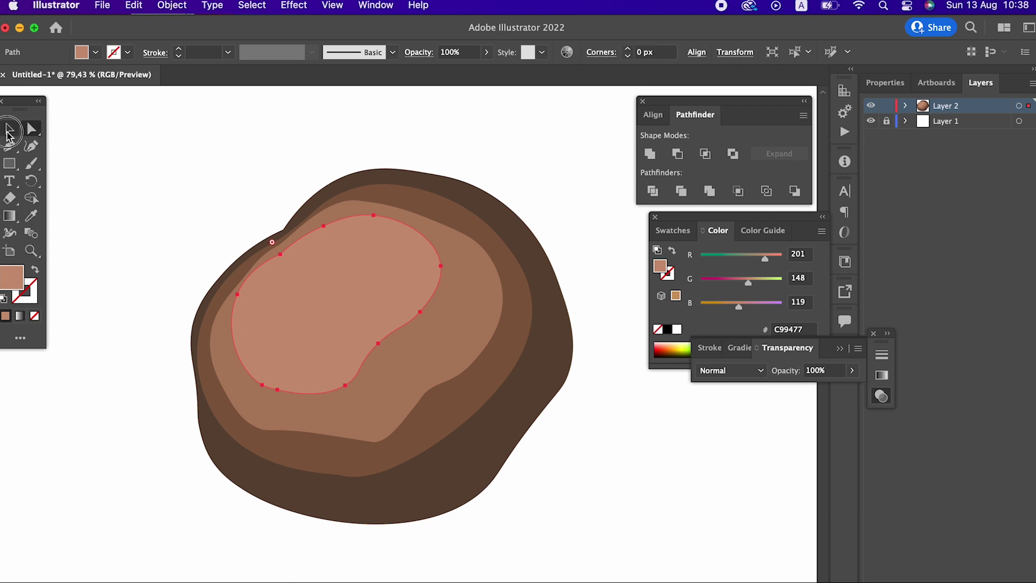
left_click(470, 383)
left_click_drag(534, 478, 560, 502)
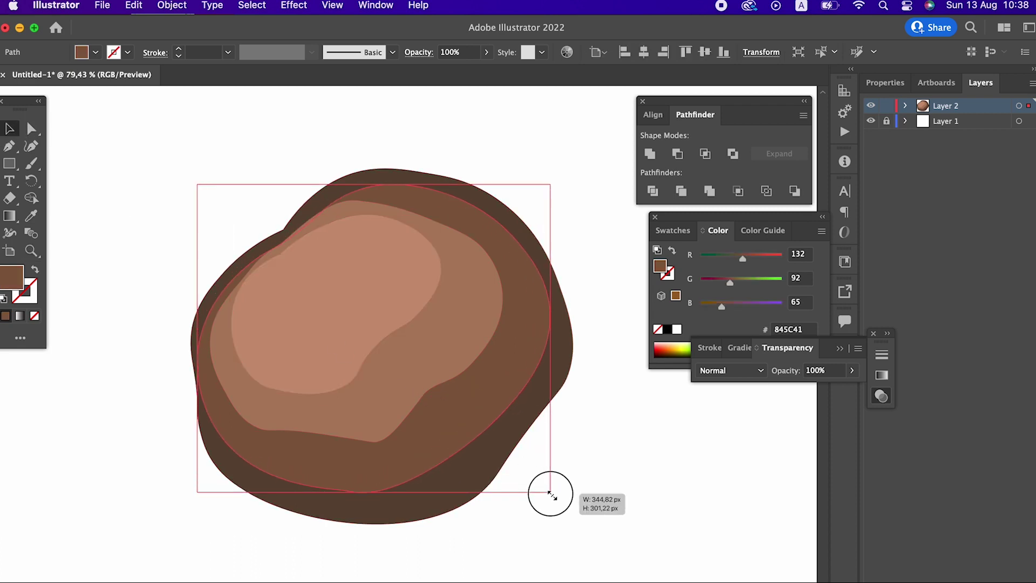
left_click_drag(522, 350, 522, 348)
key("Up")
key("Up")
key("Up")
key("Left")
key("Left")
key("Left")
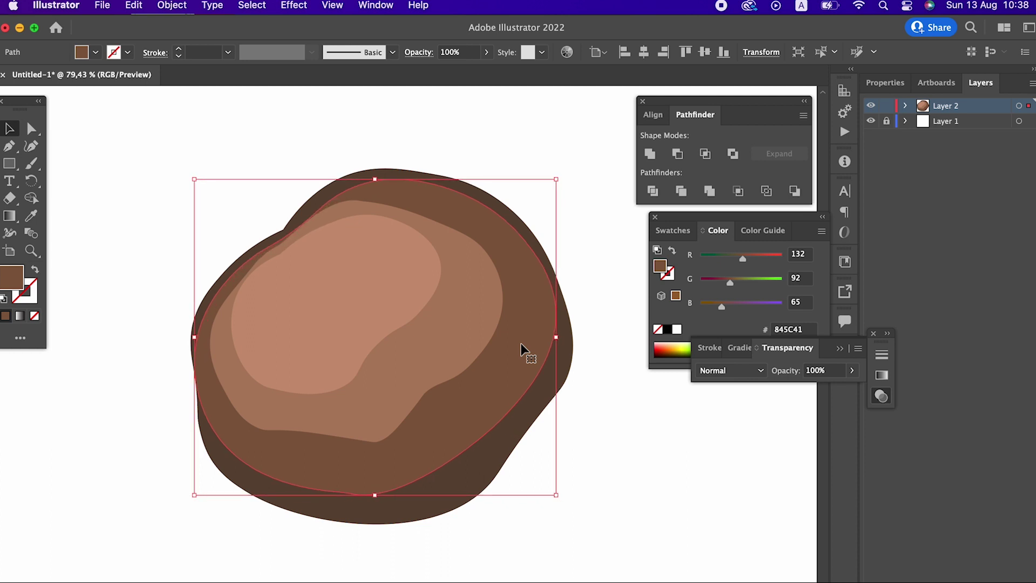
left_click_drag(480, 361, 471, 352)
Shift the #AF8061 layer left and down, deselect, and zoom in on the rock
left_click(423, 322)
left_click_drag(386, 298, 386, 309)
left_click(394, 429)
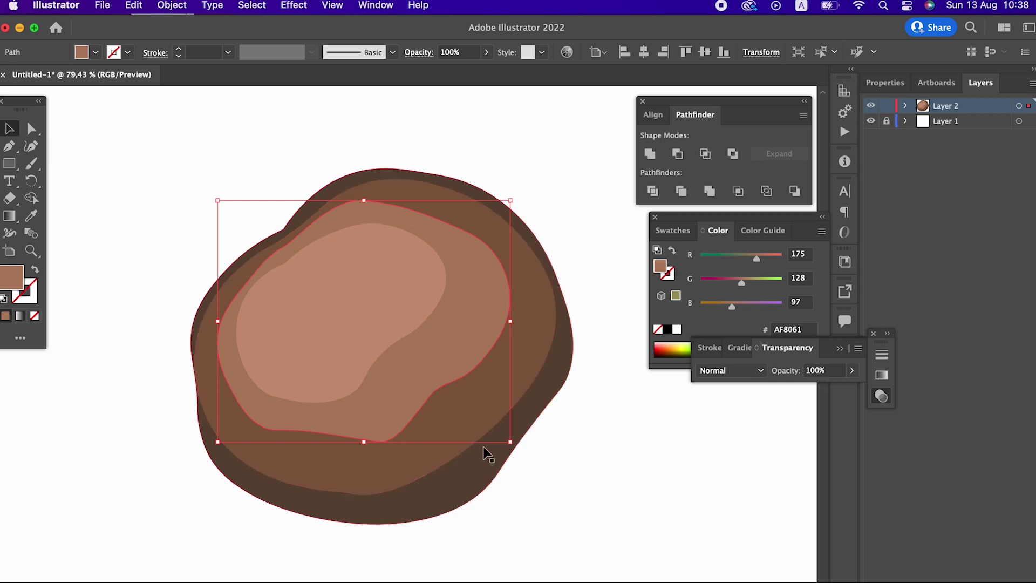
left_click_drag(517, 449, 513, 447)
mouse_move(435, 354)
left_mouse_down()
mouse_move(415, 345)
mouse_move(394, 305)
left_mouse_up()
left_click(394, 306)
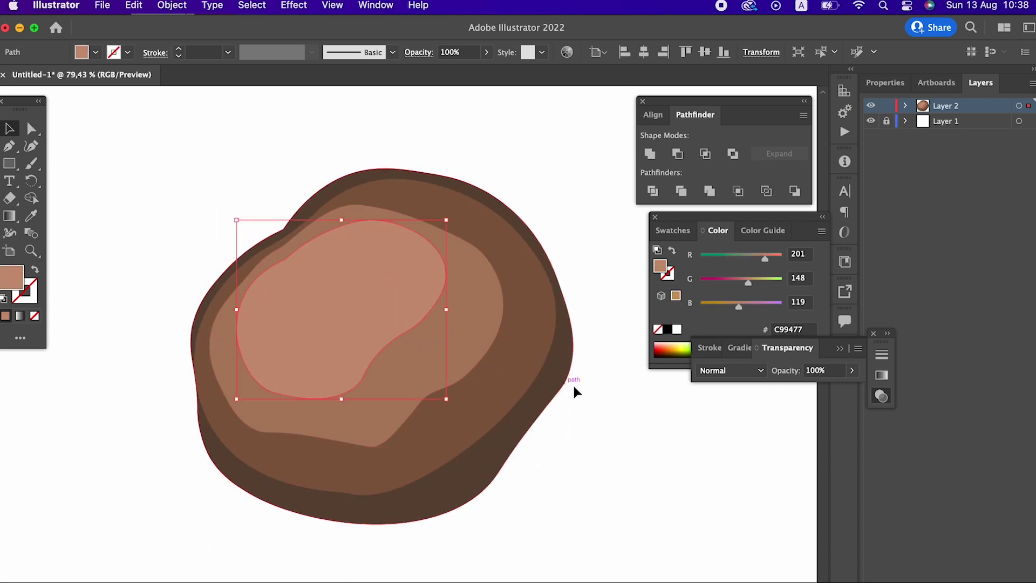
left_click(592, 416)
key("z")
mouse_move(593, 416)
left_mouse_down()
mouse_move(498, 418)
mouse_move(587, 501)
mouse_move(576, 502)
left_mouse_up()
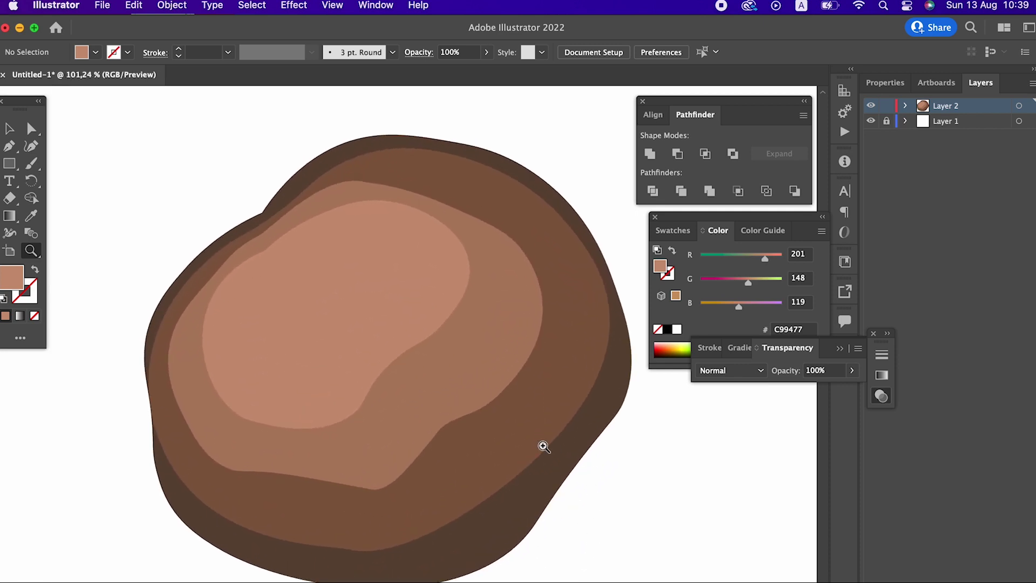
Draw a closed, curved streak shape along the rock's right side with the Pen tool
left_click(12, 146)
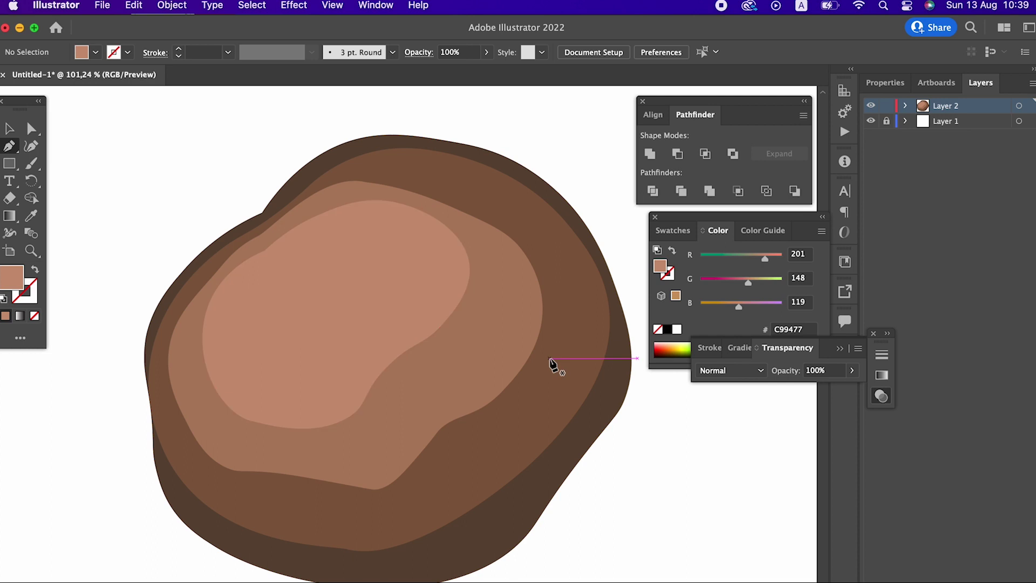
left_click(585, 303)
left_click_drag(534, 433, 458, 495)
mouse_move(453, 533)
left_mouse_down()
mouse_move(486, 522)
mouse_move(513, 488)
left_mouse_up()
left_click_drag(555, 452, 567, 433)
left_click_drag(574, 386, 592, 373)
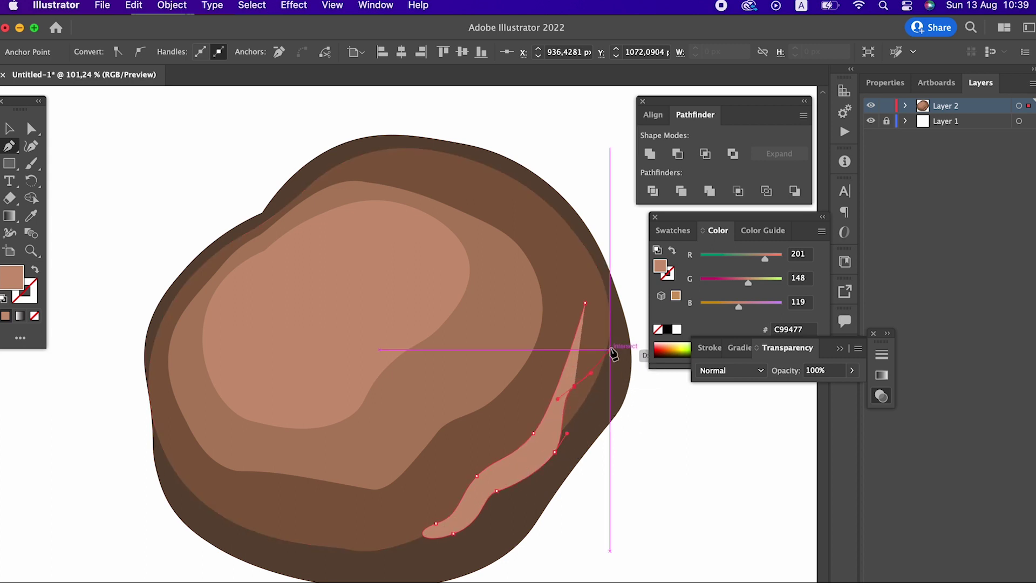
left_click_drag(585, 304, 553, 352)
scroll(474, 400, "down", 2)
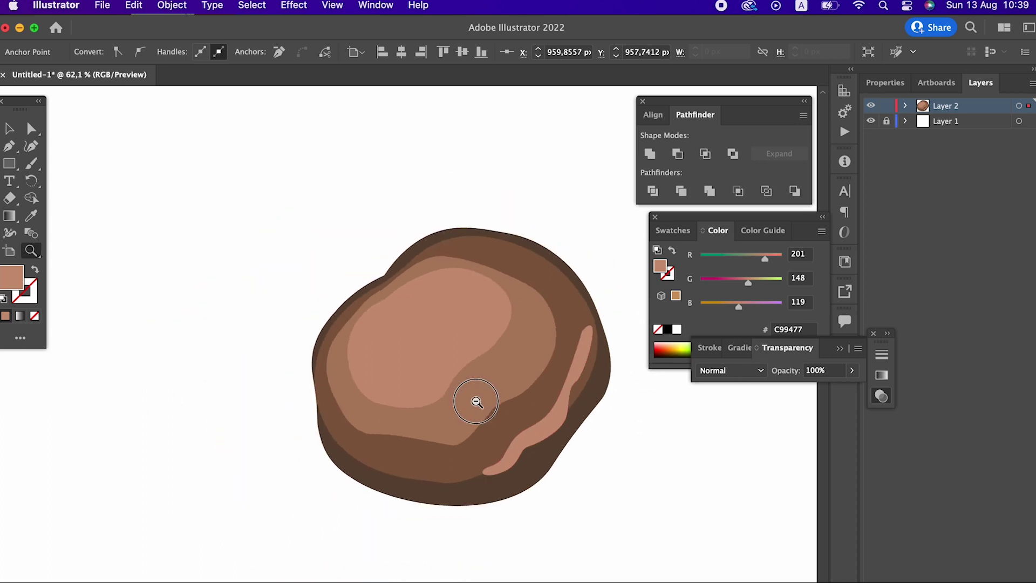
Fill the streak with dark brown #4C392C, using the Eyedropper then the Color Picker
left_click(28, 214)
left_click(457, 539)
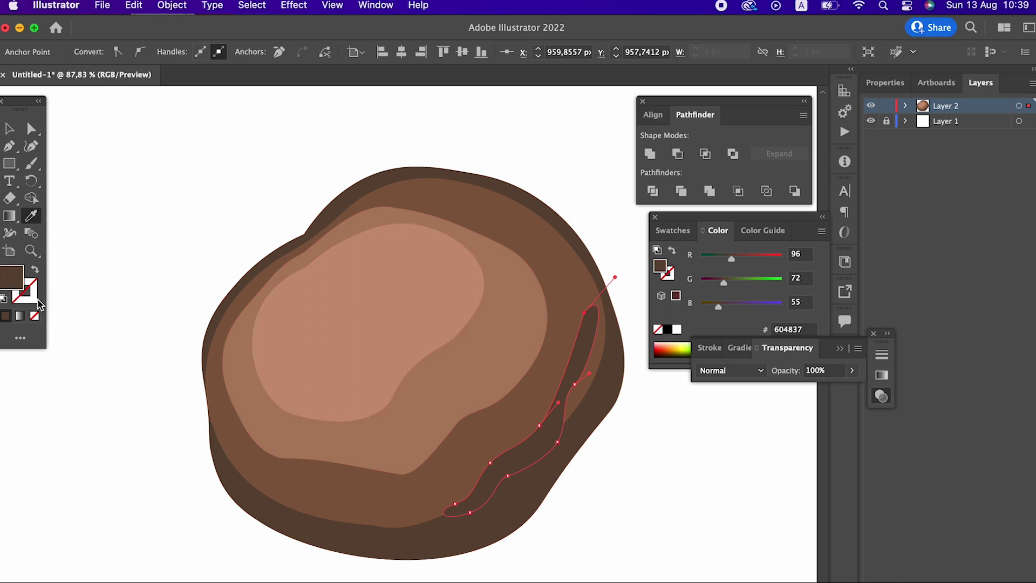
double_click(16, 278)
left_click(99, 196)
left_click(369, 72)
key("z")
left_click_drag(494, 167, 401, 211)
left_click_drag(476, 327, 620, 336)
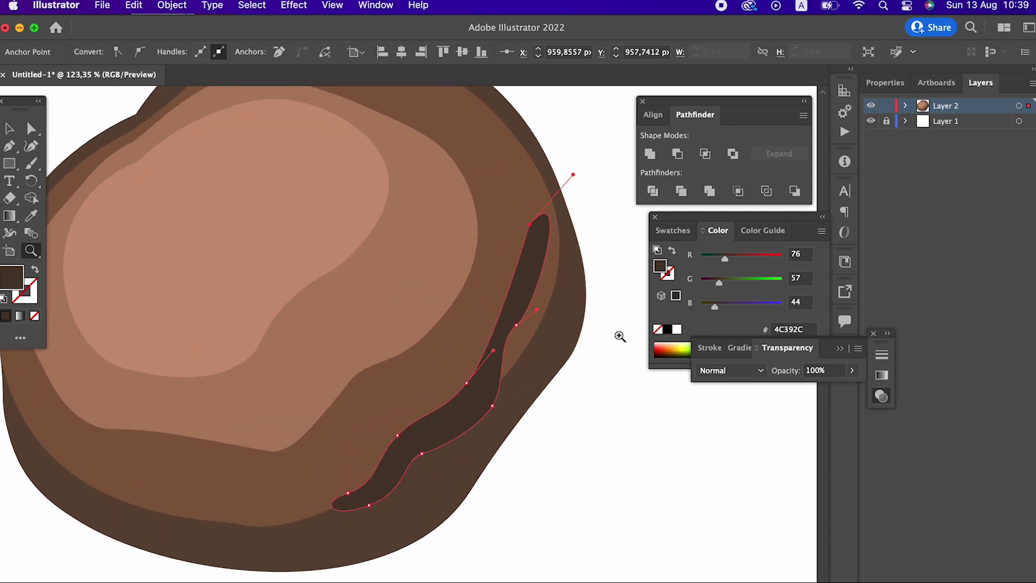
Draw a second closed shadow shape on the rock's right edge
left_click(7, 148)
left_click(550, 274)
left_click(545, 313)
left_click(534, 326)
left_click(543, 350)
left_click(578, 297)
left_click(550, 274)
Draw a curved shadow blob along the rock's bottom edge
key("z")
key("ctrl+0")
left_click_drag(398, 412, 375, 452)
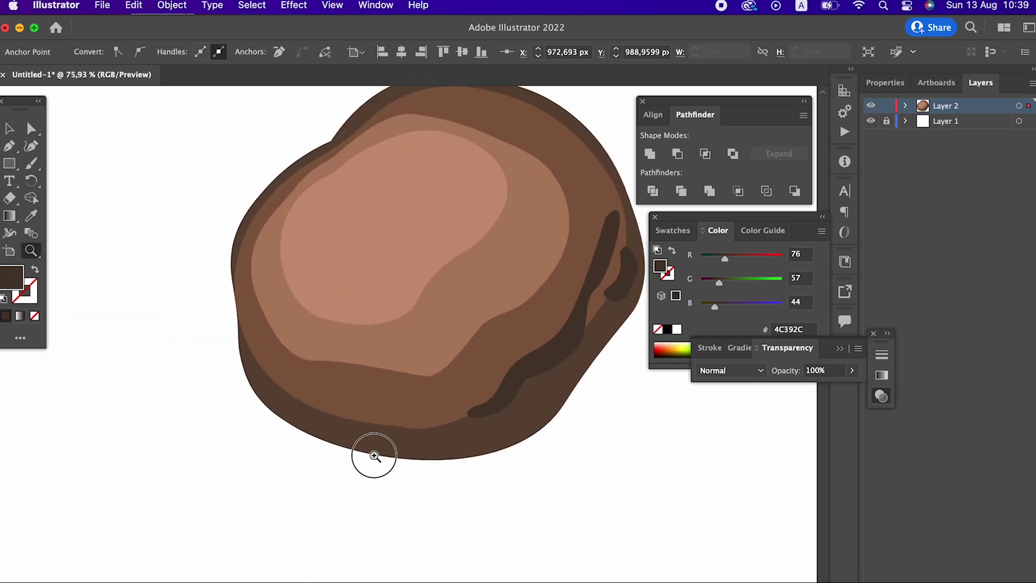
left_click(378, 405)
left_click(415, 404)
left_click(444, 419)
left_click(435, 439)
left_click_drag(415, 446, 374, 443)
left_click(378, 405)
Add a small shadow patch at the rock's top right and reshape it with the Curvature tool
key("z")
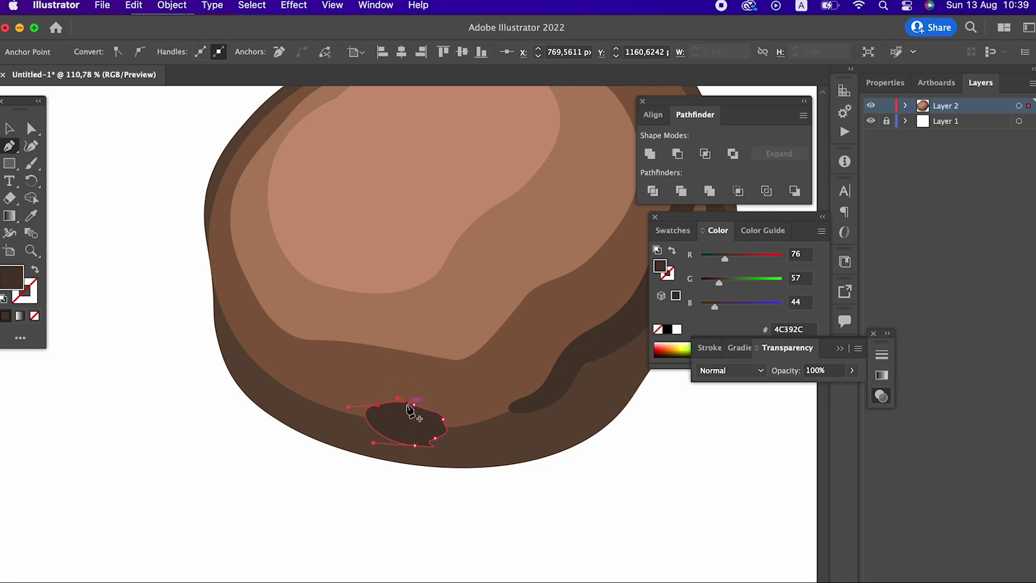
key("ctrl+0")
left_click_drag(378, 397, 495, 332)
left_click(494, 332)
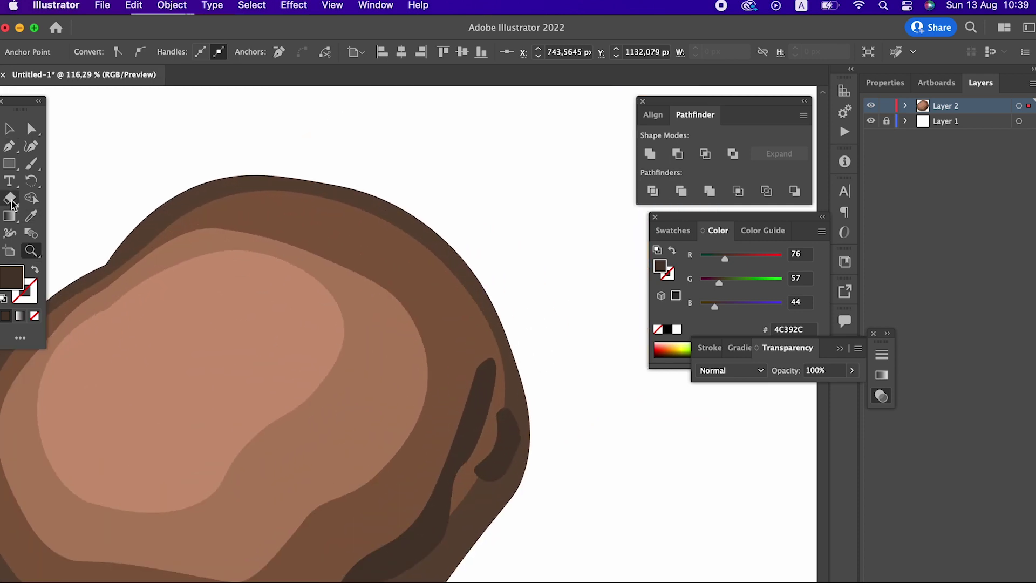
left_click(447, 300)
left_click(468, 314)
mouse_move(434, 280)
left_mouse_down()
mouse_move(429, 295)
mouse_move(546, 430)
left_mouse_up()
key("z")
left_click(31, 150)
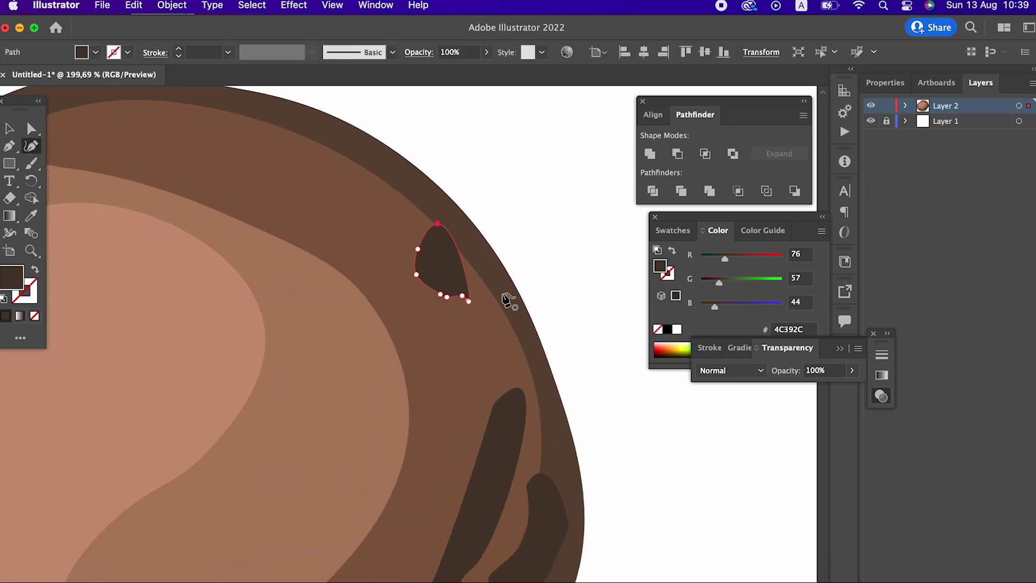
mouse_move(468, 301)
left_mouse_down()
mouse_move(492, 289)
mouse_move(186, 259)
mouse_move(382, 283)
mouse_move(576, 336)
left_mouse_up()
key("z")
Select the streak, right-edge shadow, bottom blob and top-right patch, and set their opacity to 50%
left_click(10, 129)
left_click(502, 339)
left_click(435, 416, "shift")
left_click(246, 504, "shift")
left_click(458, 211, "shift")
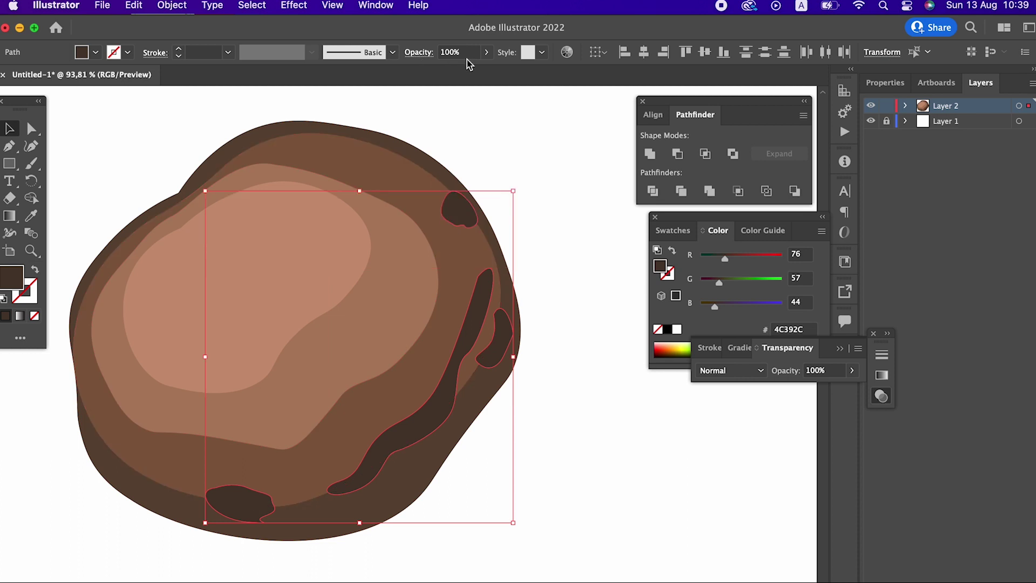
type("50")
key("Return")
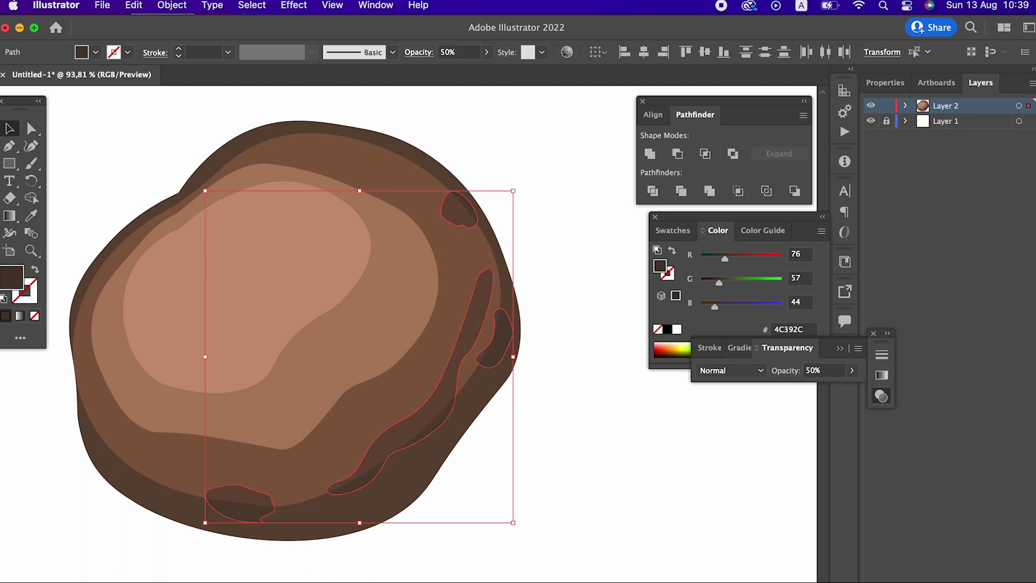
left_click(692, 449)
key("z")
mouse_move(575, 424)
left_mouse_down()
mouse_move(398, 429)
mouse_move(411, 430)
left_mouse_up()
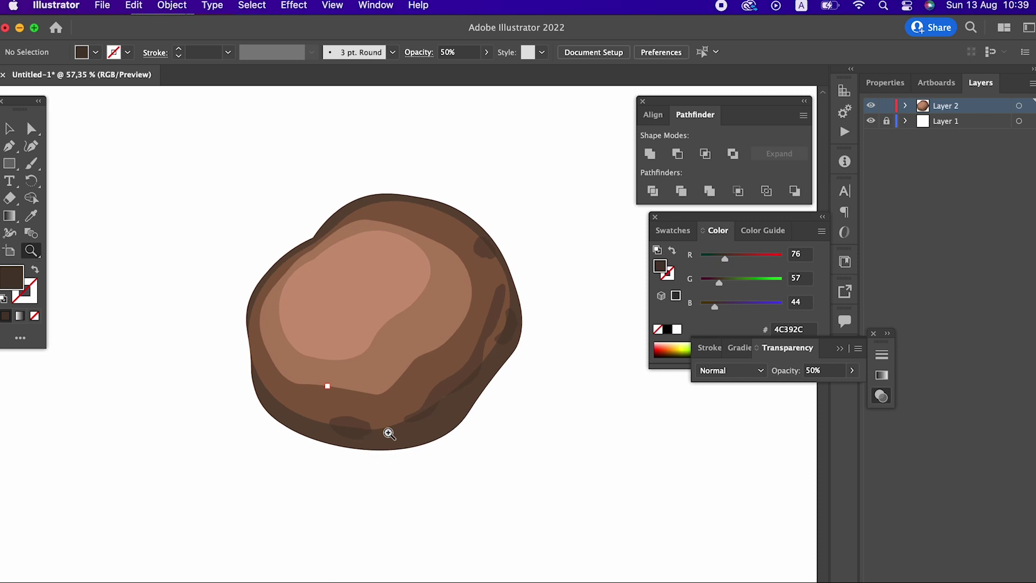
scroll(366, 363, "up", 2)
mouse_move(367, 363)
left_mouse_down()
mouse_move(449, 407)
mouse_move(481, 405)
left_mouse_up()
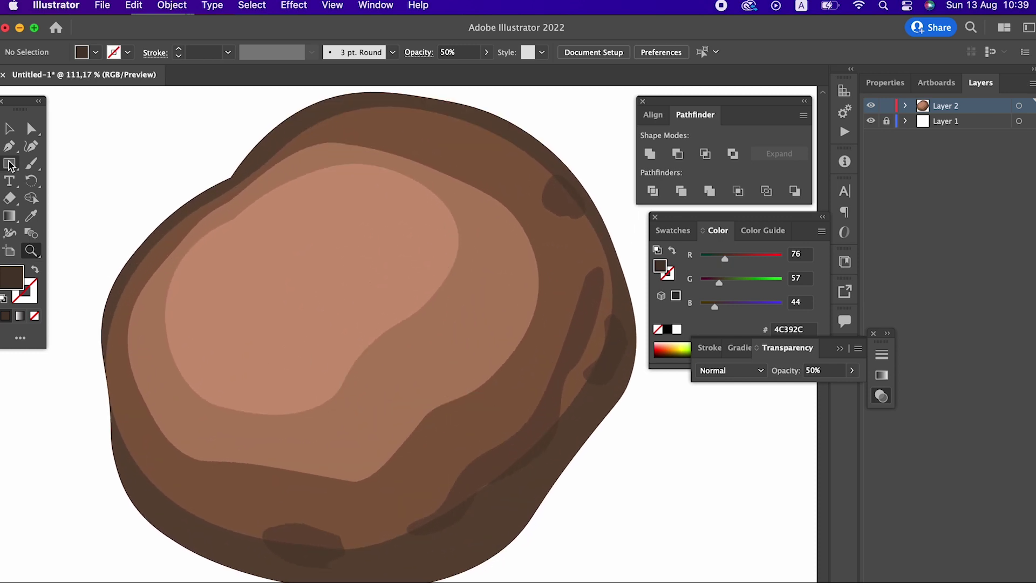
Draw a circle near the rock's centre and eyedrop the rock's light brown into it
left_click_drag(9, 165, 70, 183)
left_click_drag(286, 256, 360, 328)
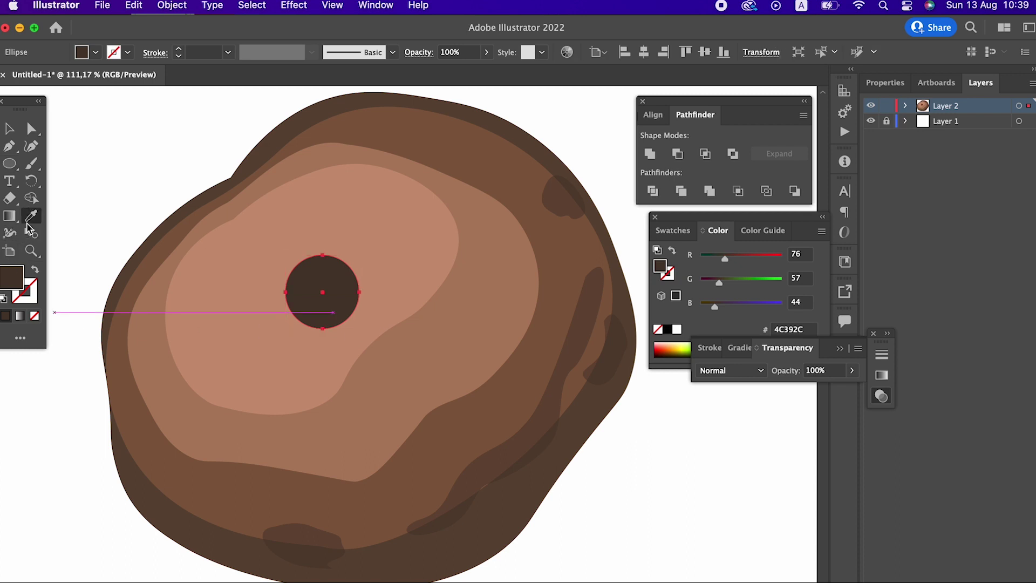
left_click(425, 338)
key("z")
left_click_drag(369, 260, 378, 260)
Copy the circle, paste it in front, and offset the copy right and down
left_click(9, 128)
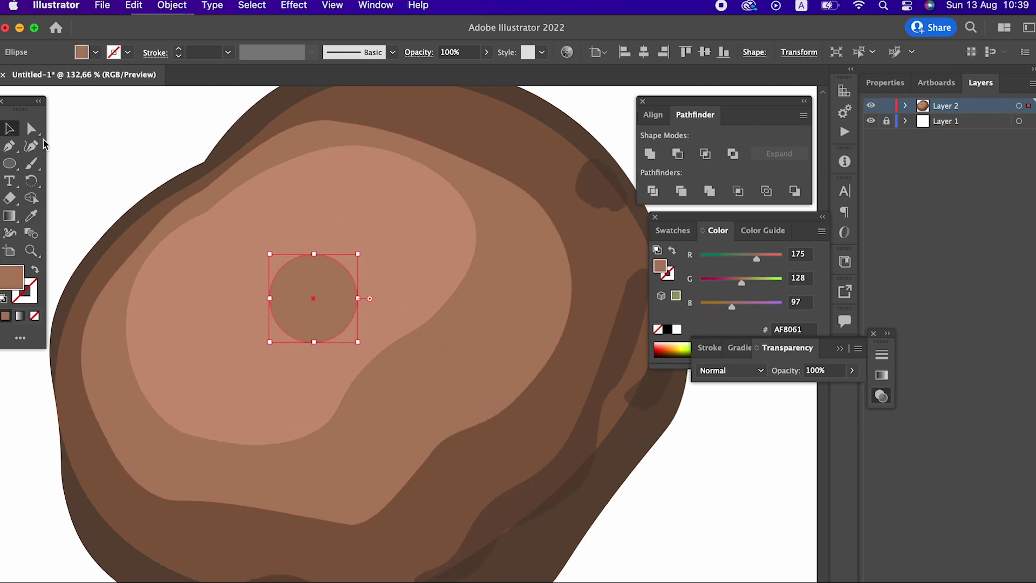
left_click(132, 5)
left_click(173, 82)
left_click(133, 5)
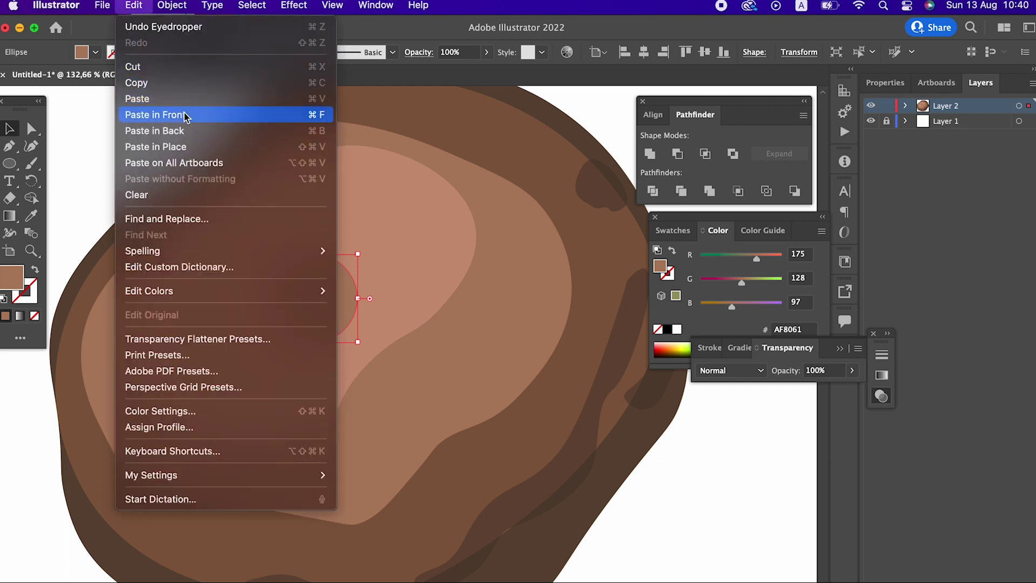
left_click(185, 114)
left_click_drag(321, 285, 321, 285)
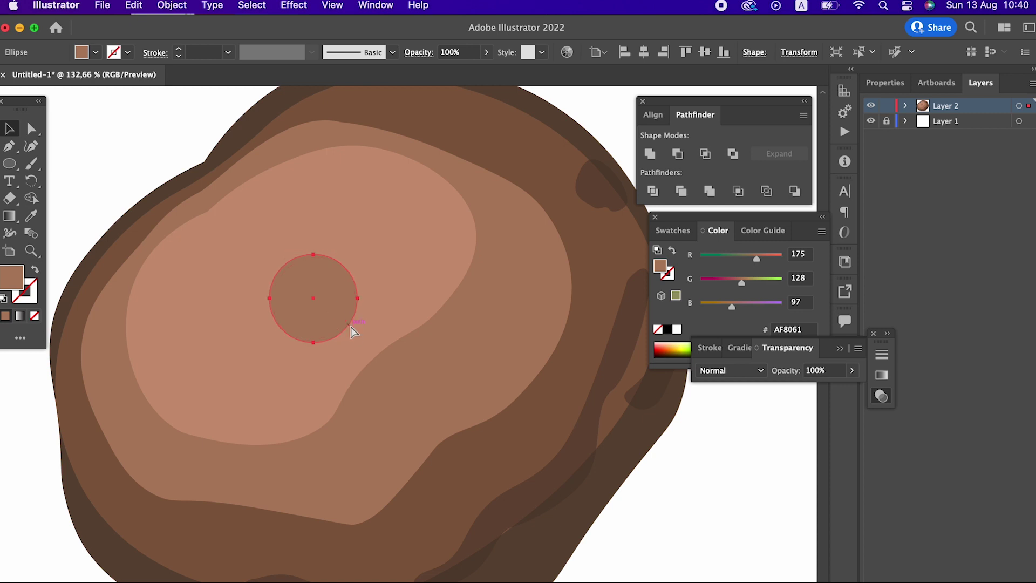
left_click_drag(310, 294, 326, 299)
Paste a circle copy in back, nudge it up-right, and fill it darker brown 845C41
left_click(135, 5)
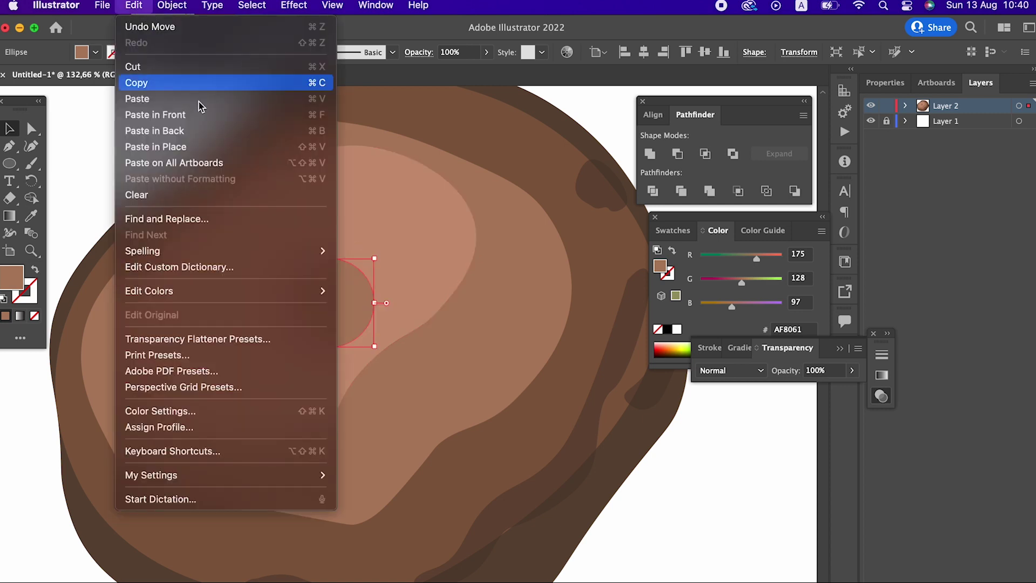
left_click(216, 131)
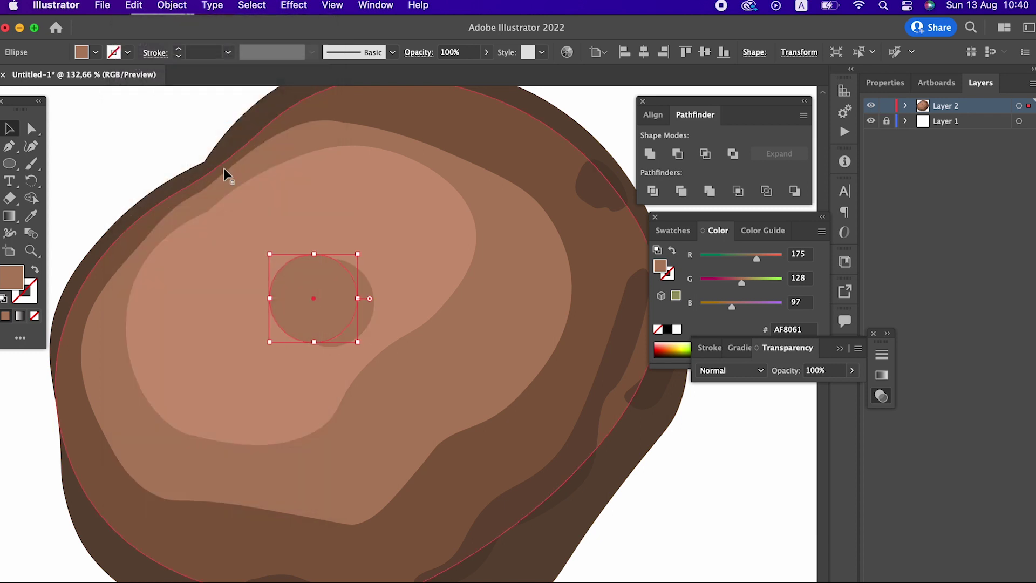
key("Right")
key("Right")
key("Right")
key("Up")
key("Up")
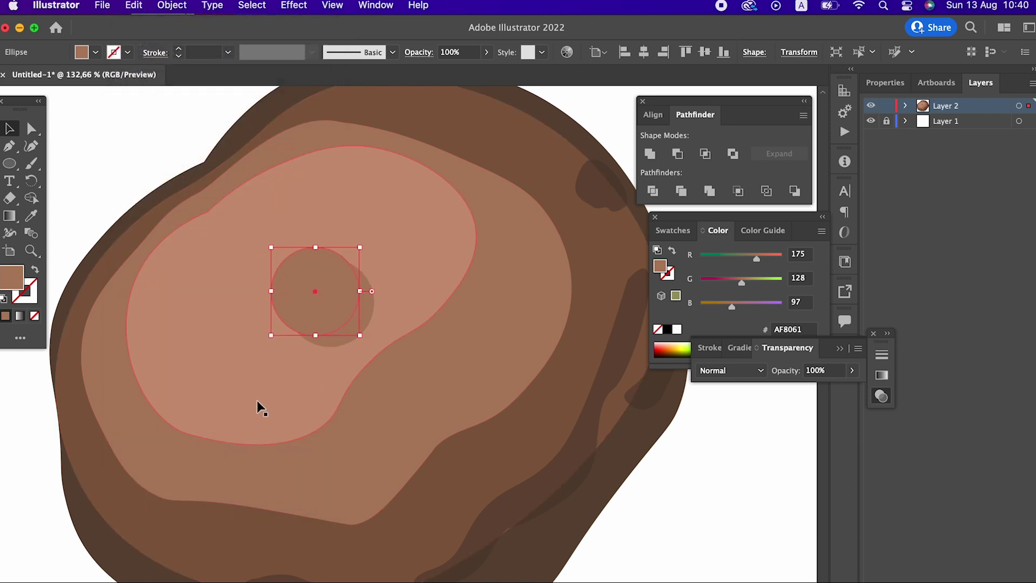
left_click(30, 222)
left_click(534, 409)
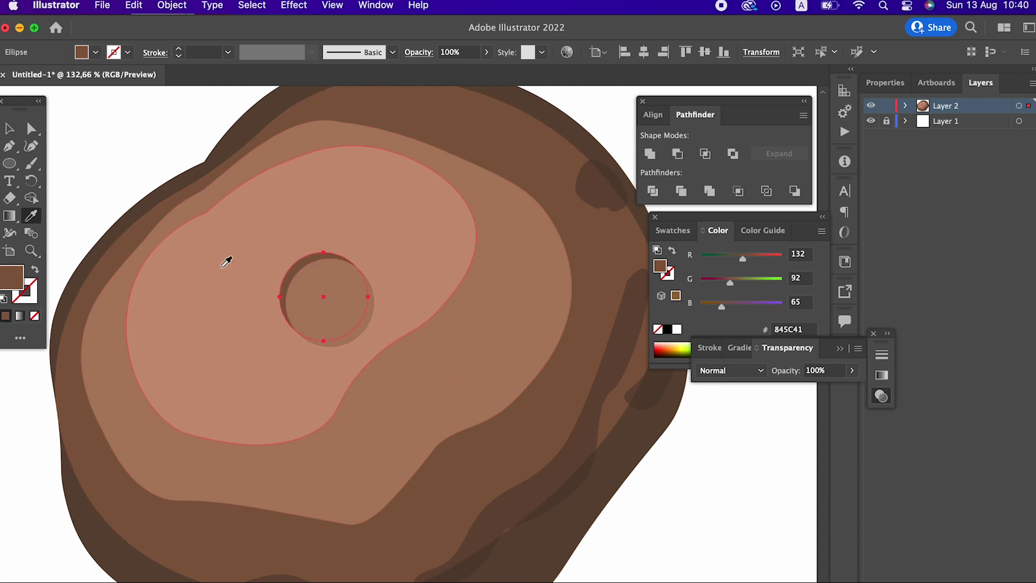
Paste another copy over the front circle and recolour it #A07055
left_click(10, 128)
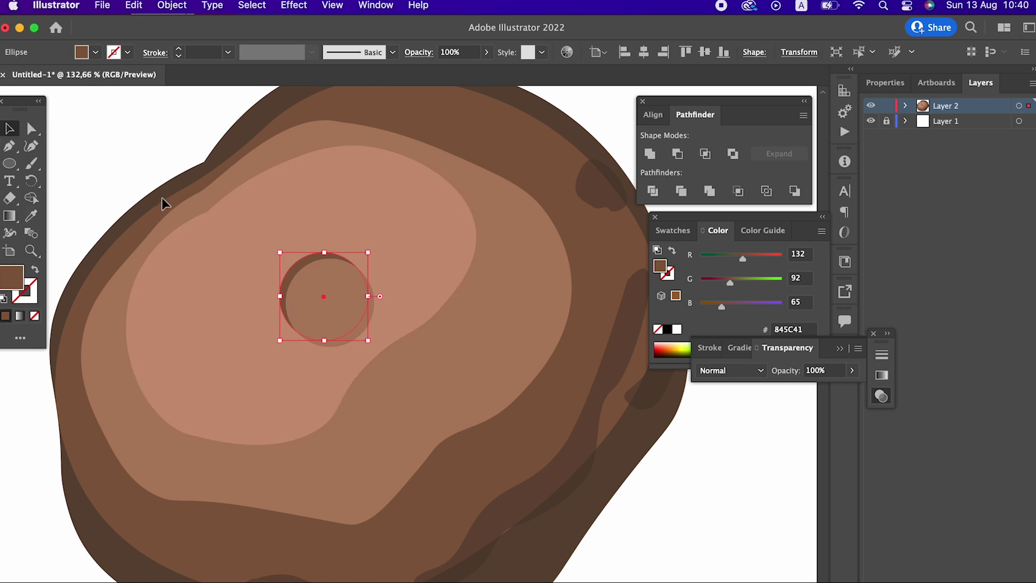
left_click(357, 316)
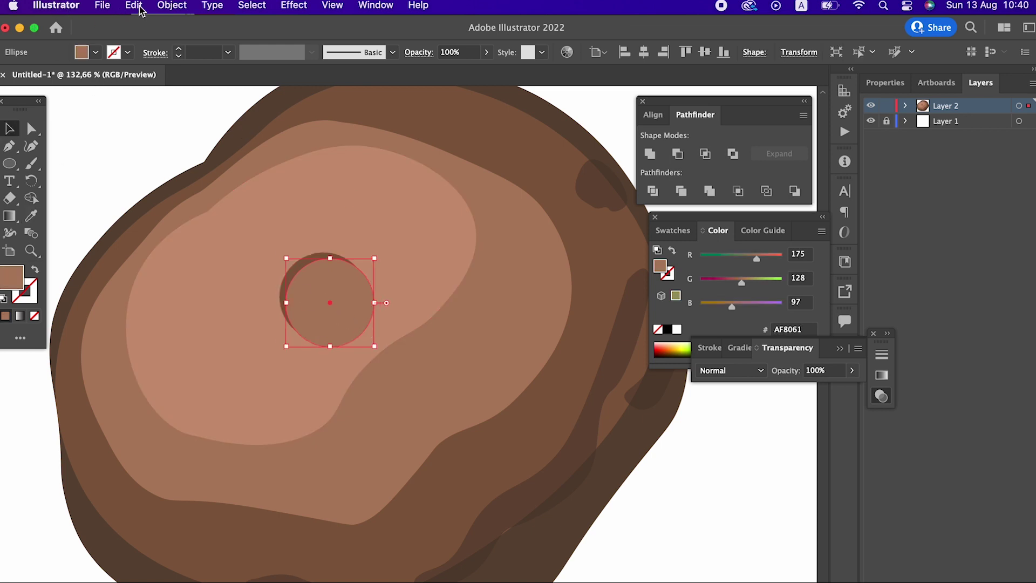
left_click(139, 10)
left_click(133, 5)
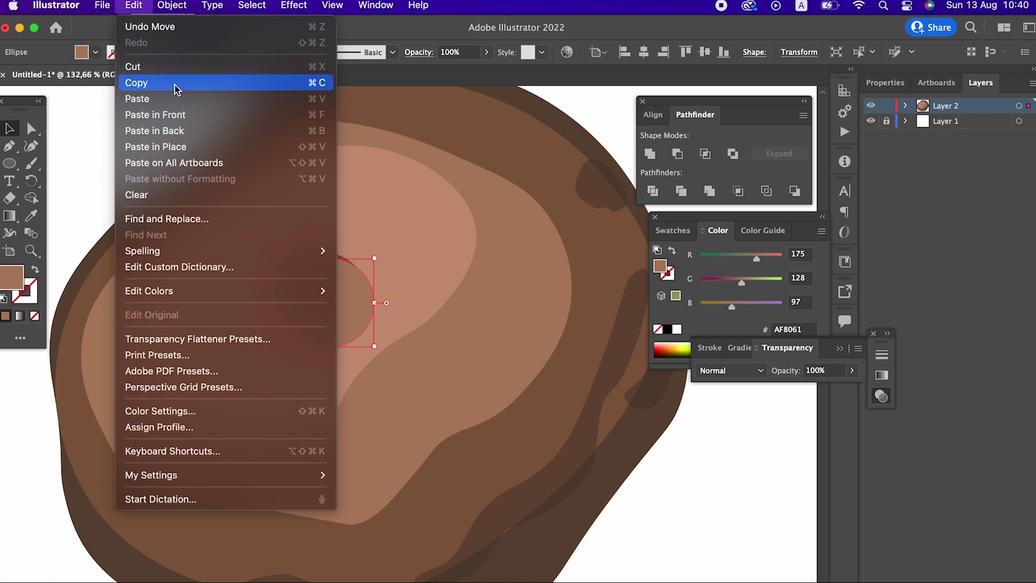
left_click(189, 114)
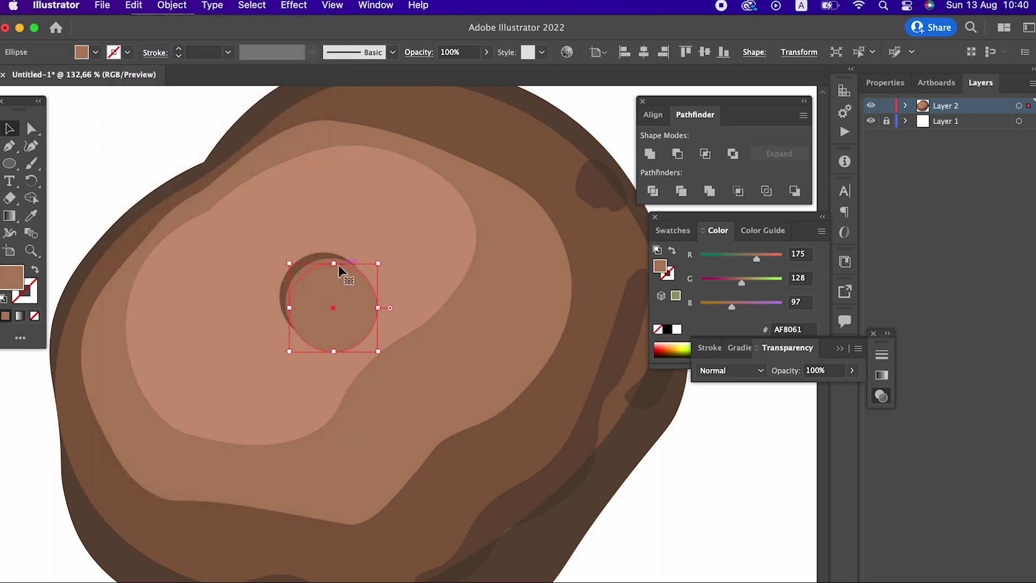
double_click(11, 278)
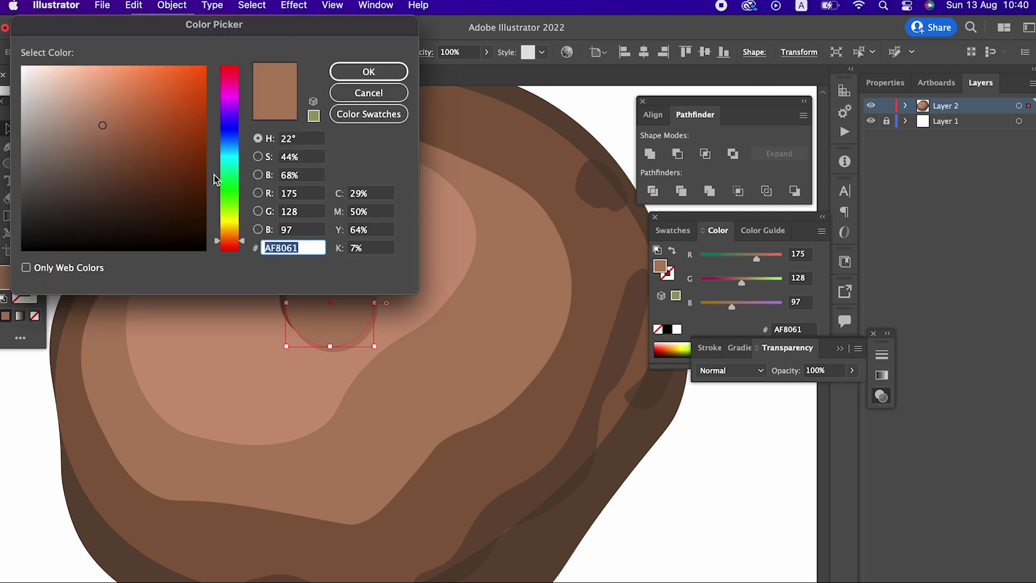
left_click(109, 133)
left_click(359, 74)
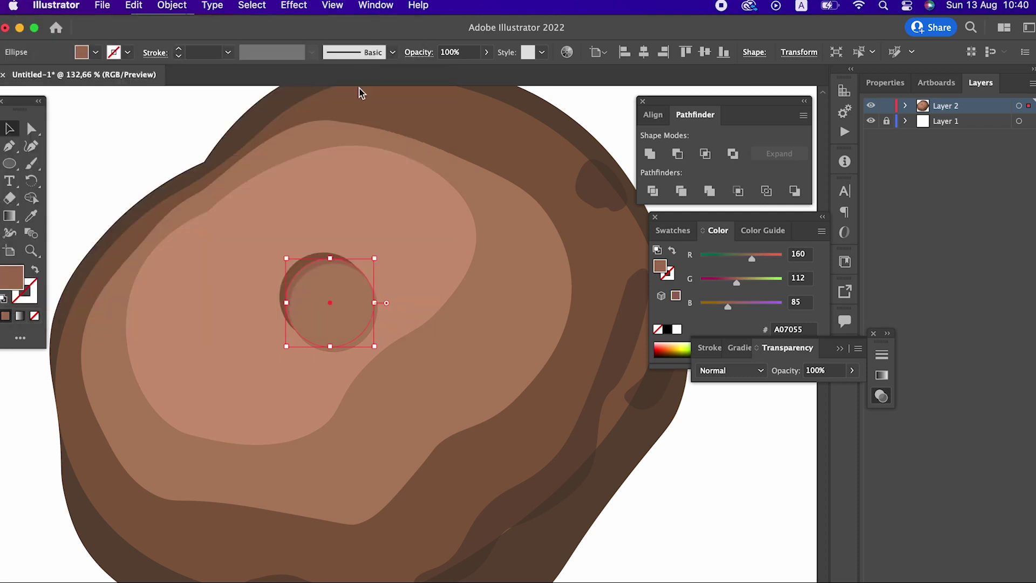
left_click(716, 507)
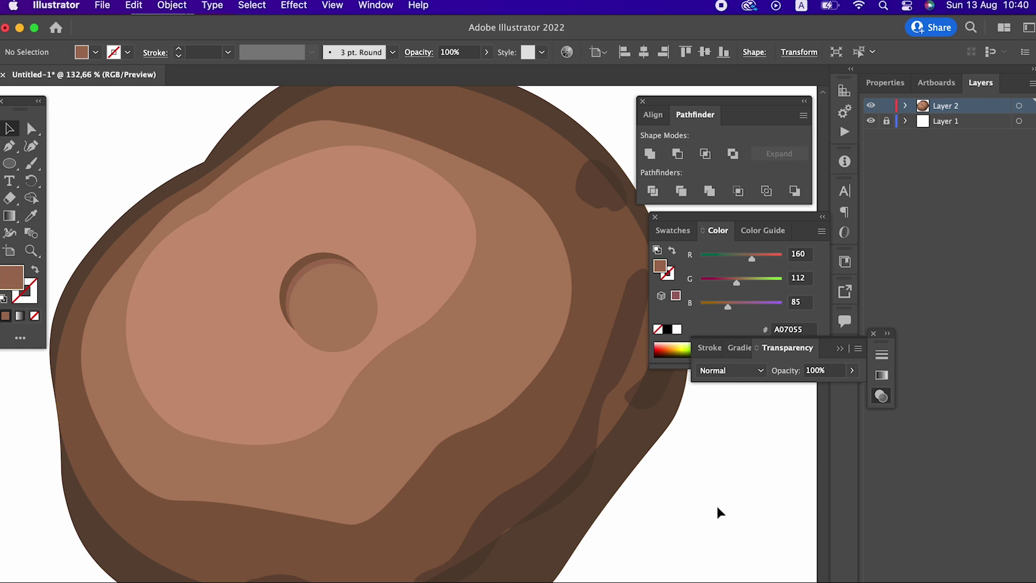
left_click(319, 253)
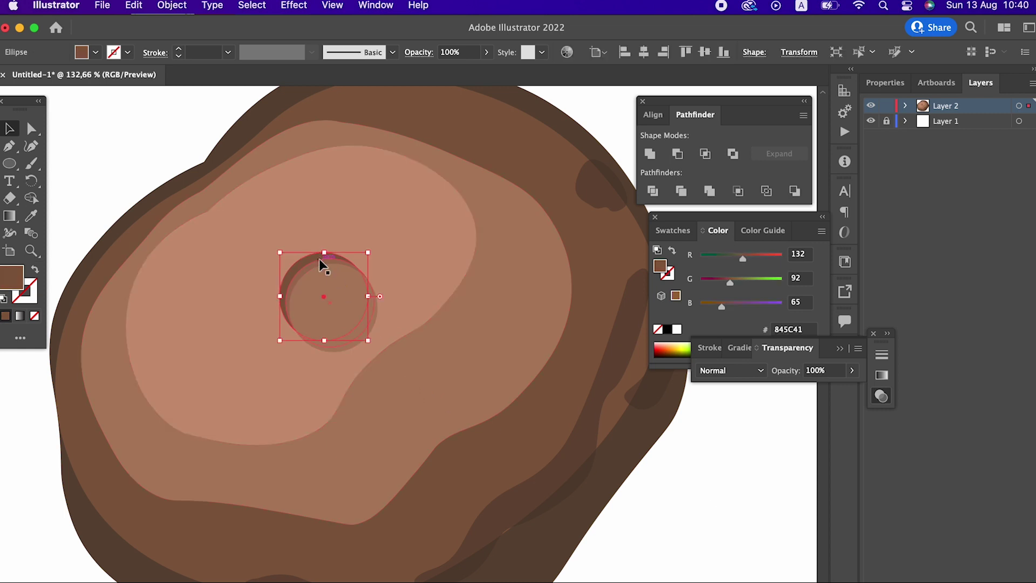
Inside the rock's group, undo the front crater circle's last move, then exit isolation mode
left_click(482, 273, "shift")
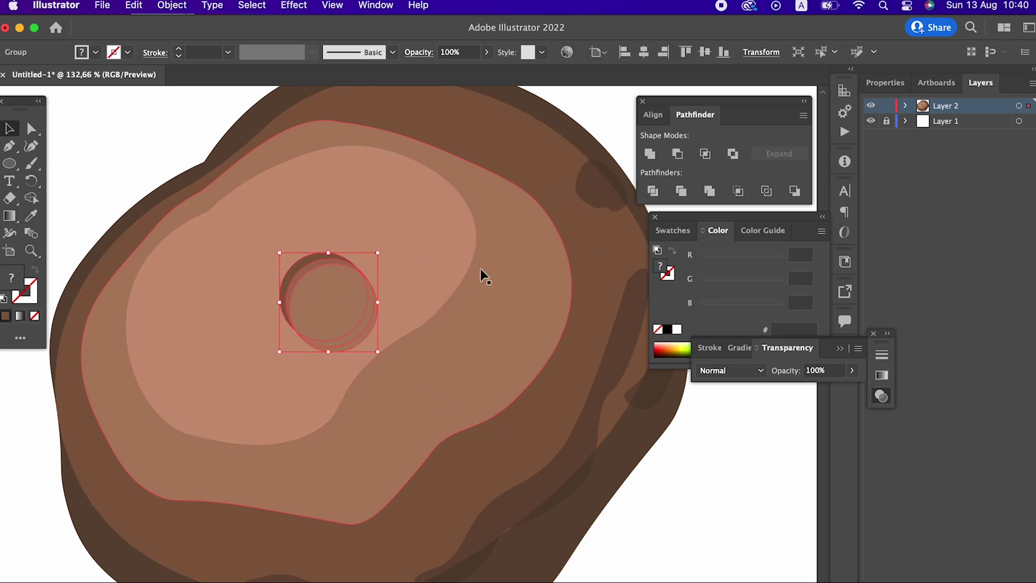
double_click(358, 338)
left_click(357, 333)
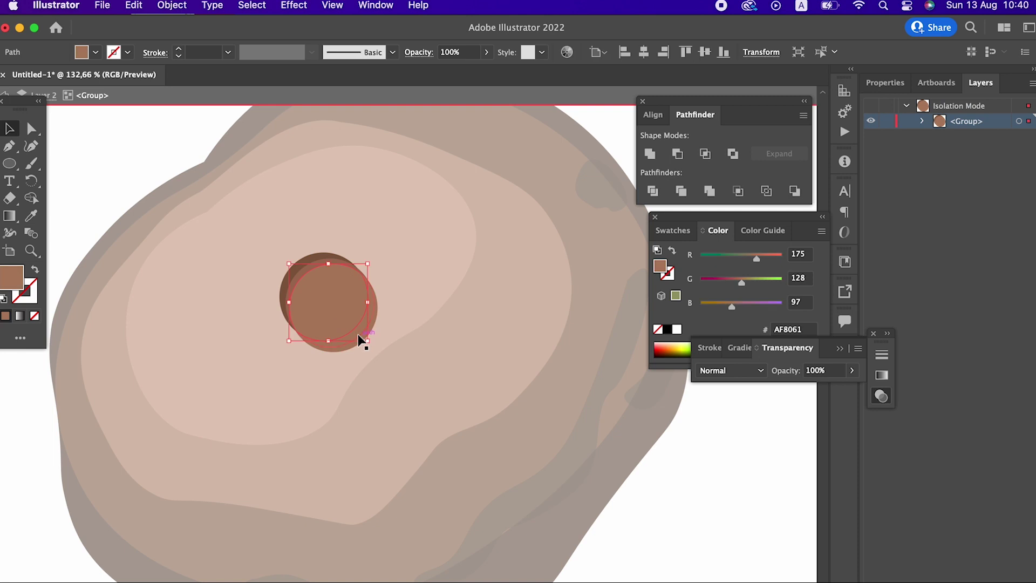
key("cmd+z")
key("cmd+shift+z")
key("cmd+z")
left_click(368, 281)
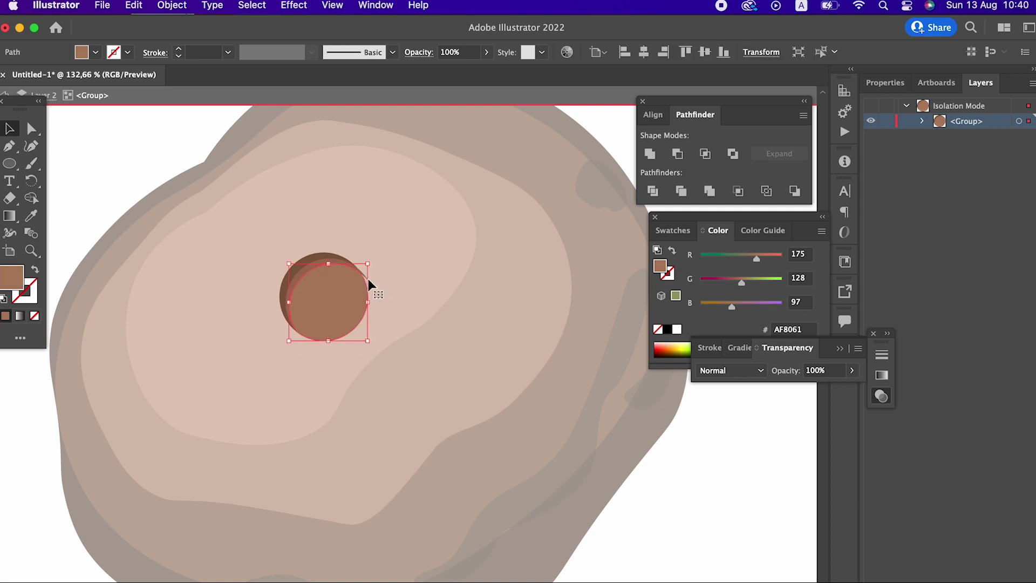
left_click(652, 468)
left_click(370, 277)
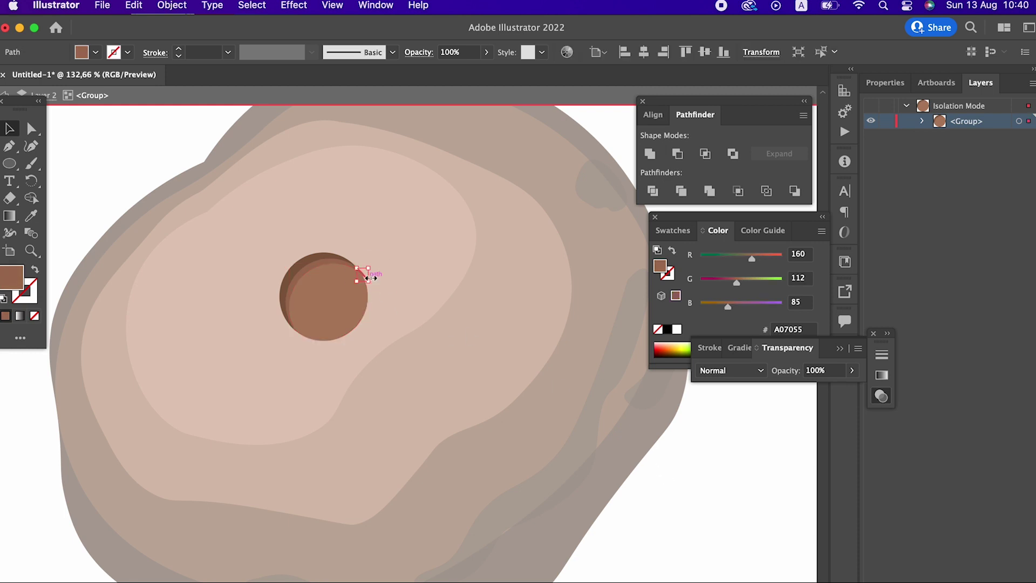
left_click(471, 306)
double_click(647, 513)
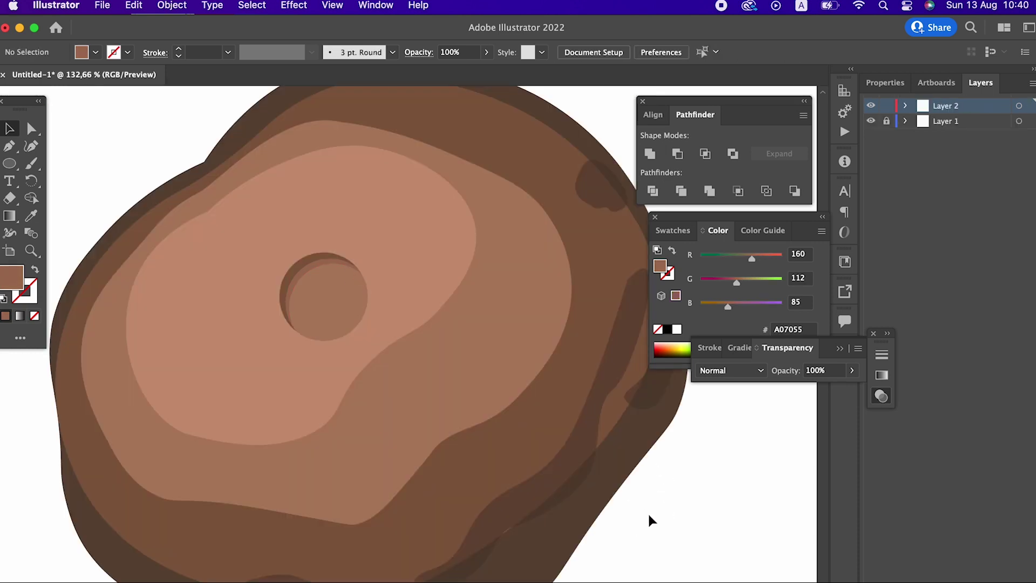
Rotate the crater group to tilt it, then warp it into a slanted oval
left_click(346, 289)
left_click_drag(374, 348, 344, 366)
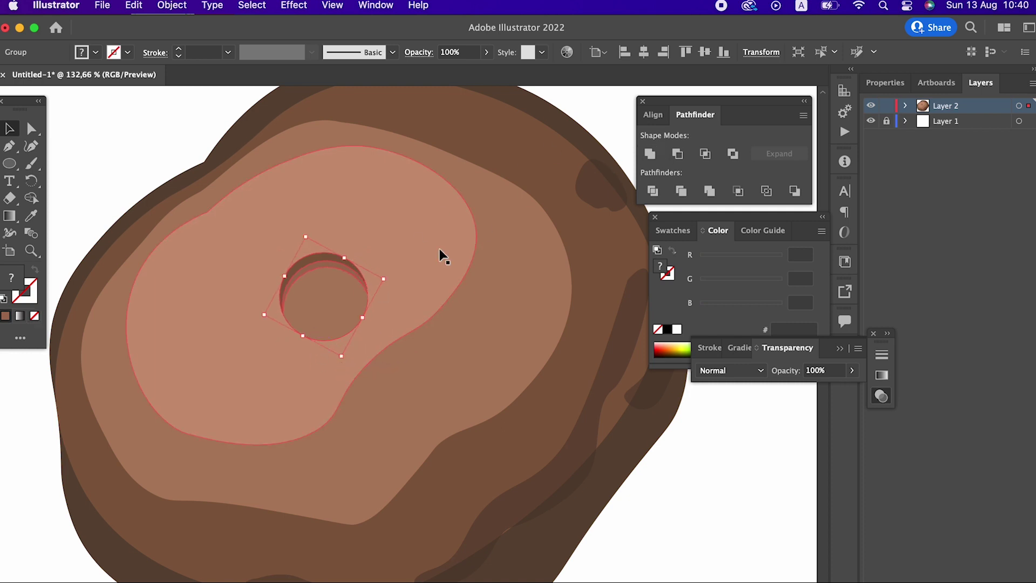
key("shift+r")
mouse_move(347, 231)
left_mouse_down()
mouse_move(387, 326)
mouse_move(365, 311)
left_mouse_up()
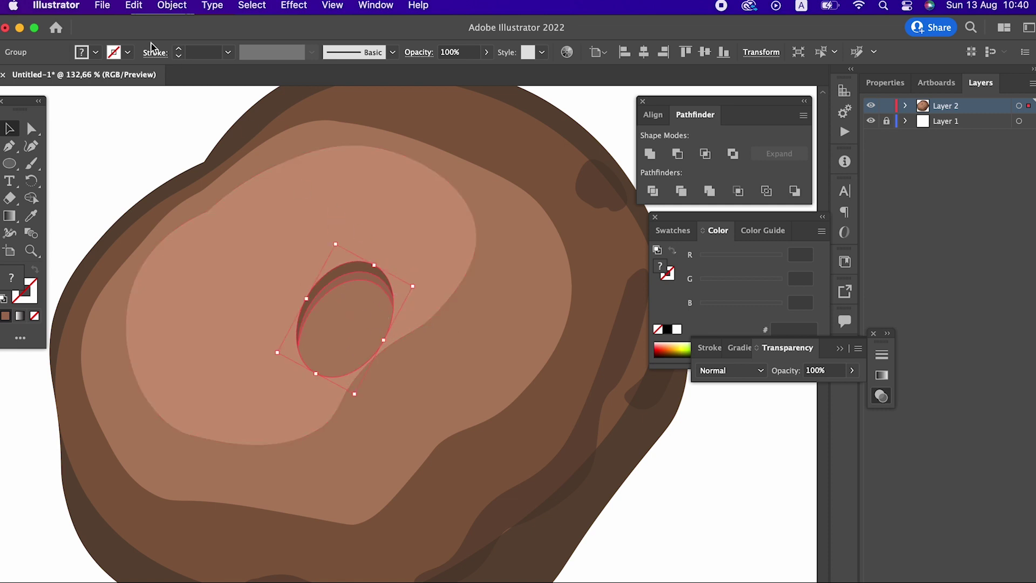
left_click(132, 5)
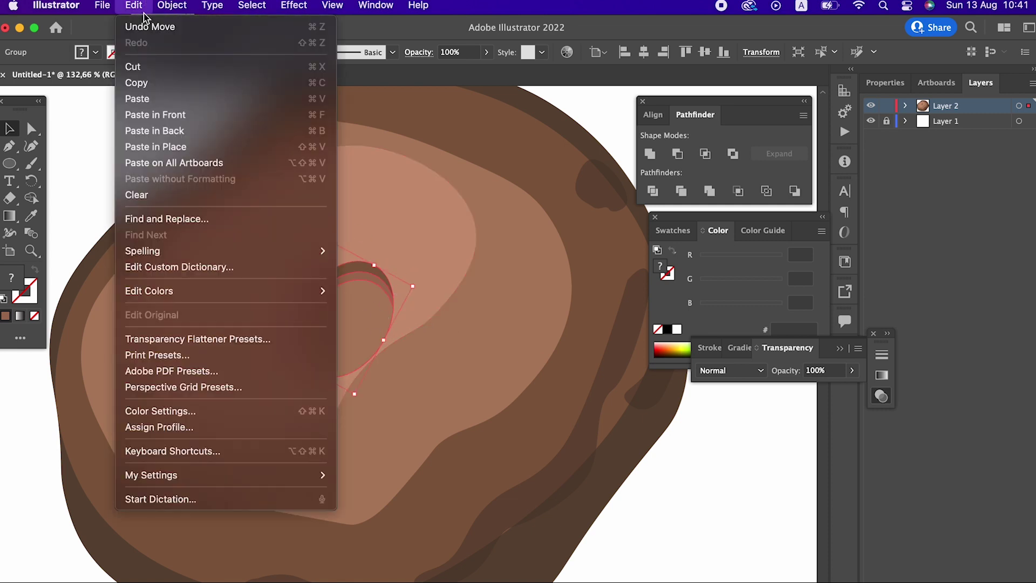
Paste two crater copies in back: a shrunken one on the rock's left, another at the top
left_click(162, 131)
left_click_drag(319, 283, 199, 270)
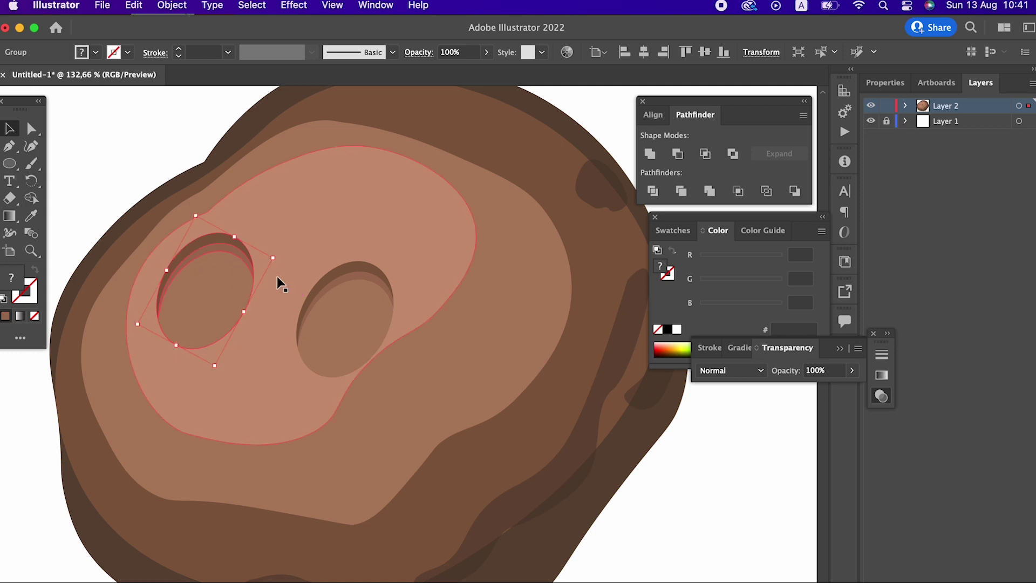
mouse_move(269, 260)
left_mouse_down()
mouse_move(228, 271)
mouse_move(205, 308)
left_mouse_up()
left_click(134, 5)
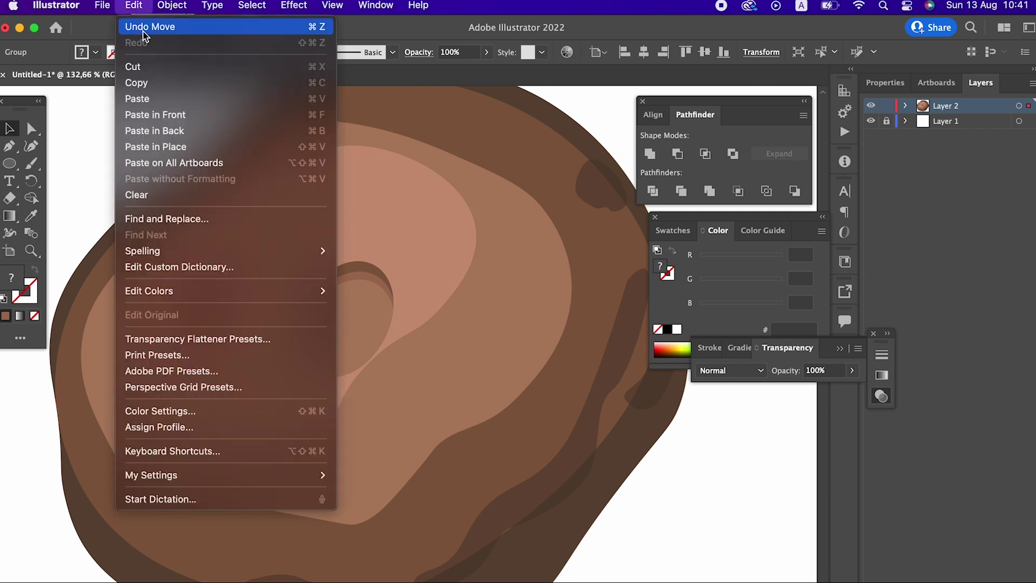
left_click(163, 117)
left_click_drag(196, 312, 294, 212)
left_click(161, 277, "alt")
left_click_drag(161, 277, 398, 286)
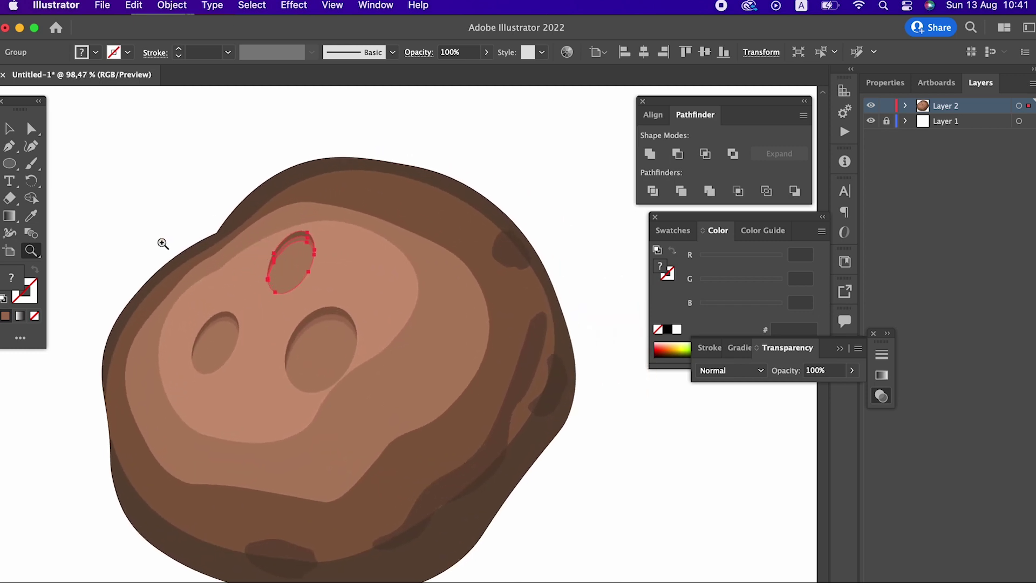
Select the rock's outer outline with the Direct Selection tool, then return to the Selection tool
left_click(27, 130)
left_click(214, 234)
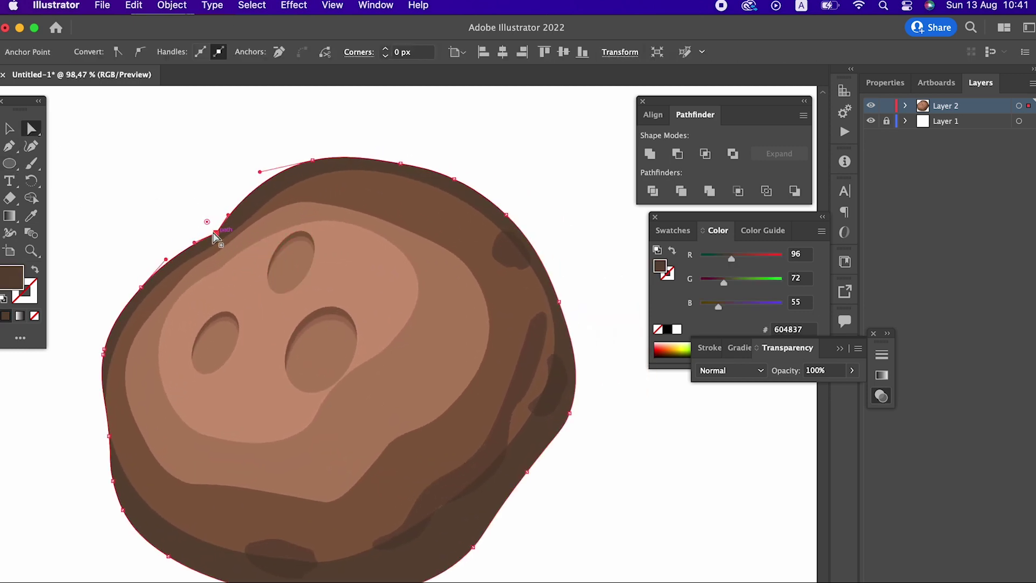
key("z")
scroll(468, 290, "down", 2)
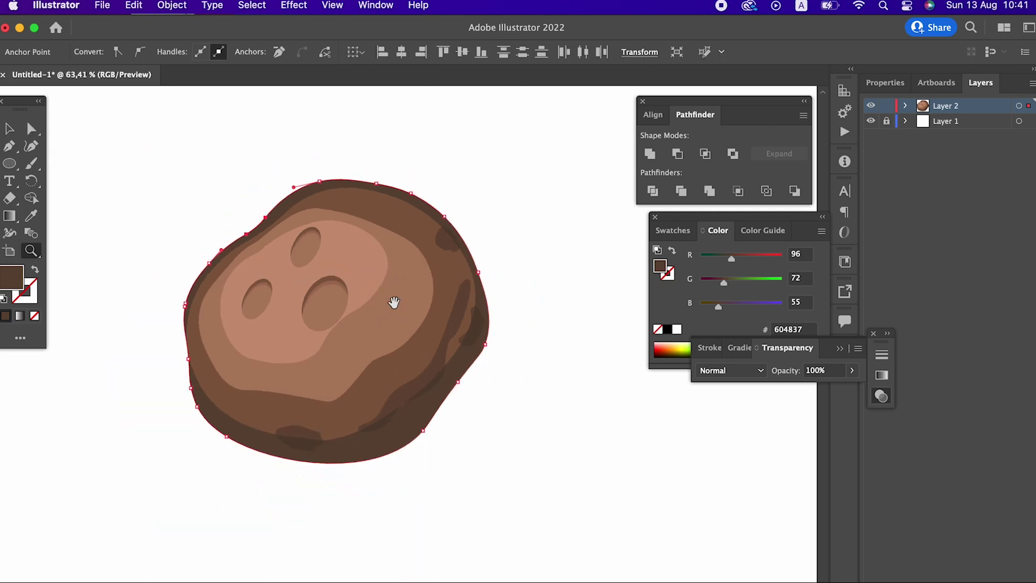
left_click(9, 131)
Draw a closed curved Pen shape over the rock's lower-right area
left_click(502, 431)
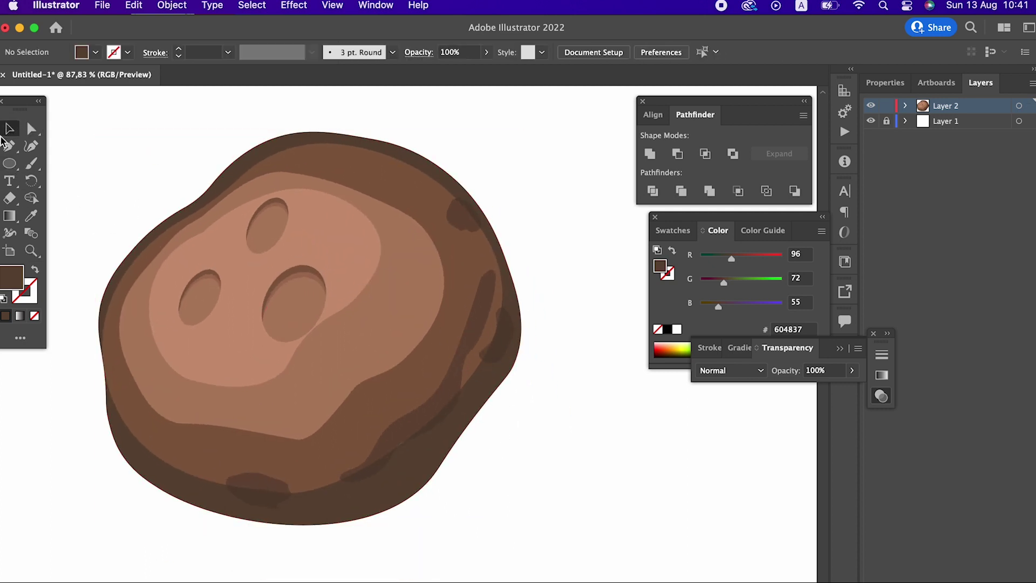
left_click(431, 281)
left_click(396, 335)
left_click(346, 390)
left_click_drag(331, 416, 359, 436)
left_click(361, 432)
left_click(408, 414)
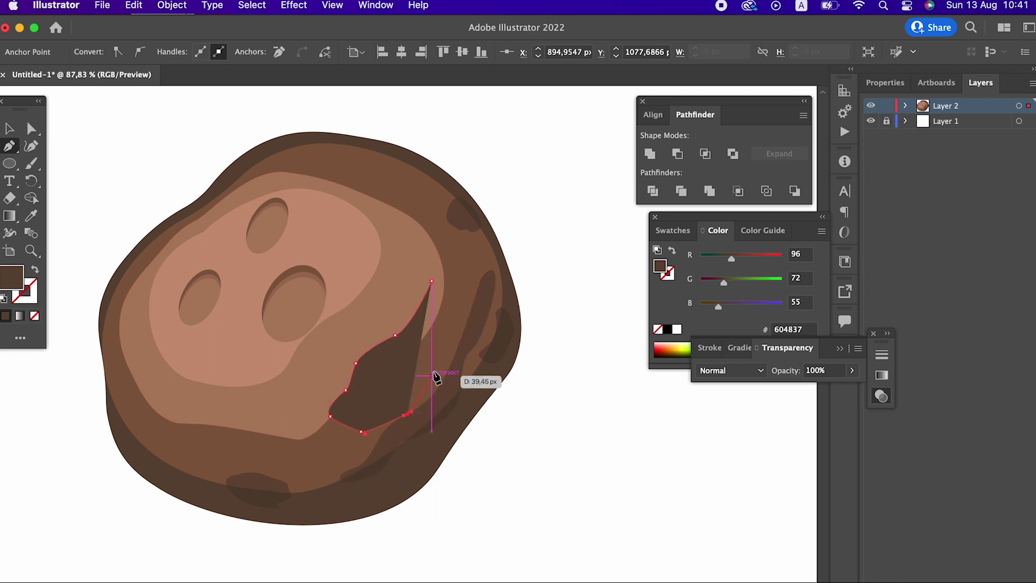
left_click(432, 366)
left_click(462, 335)
left_click_drag(431, 281, 382, 324)
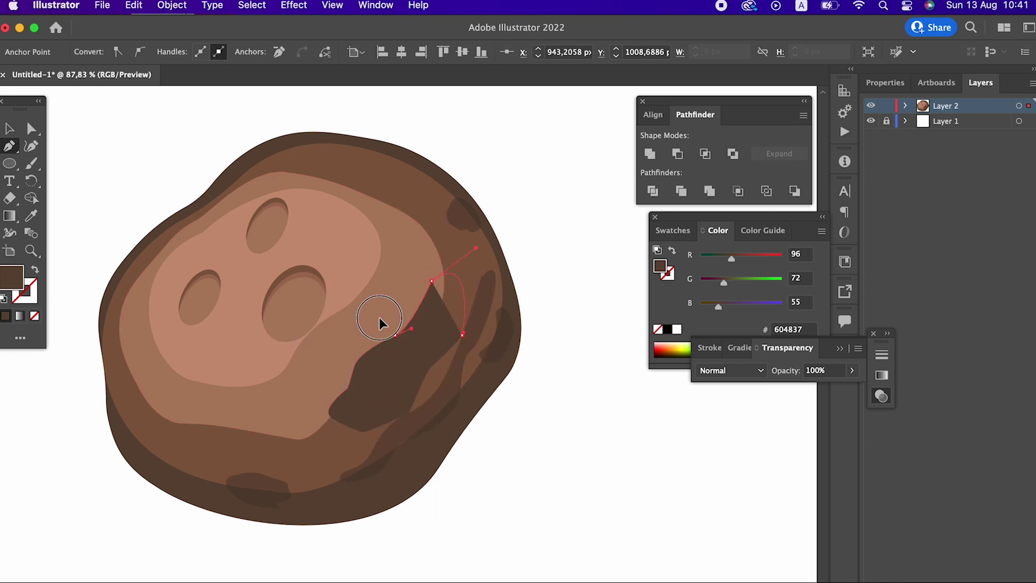
Fill the new shape with the rock's light pink C99477 and zoom out
key("z")
left_click(30, 216)
left_click(174, 255)
left_click(203, 261)
key("z")
left_click_drag(333, 270, 231, 289)
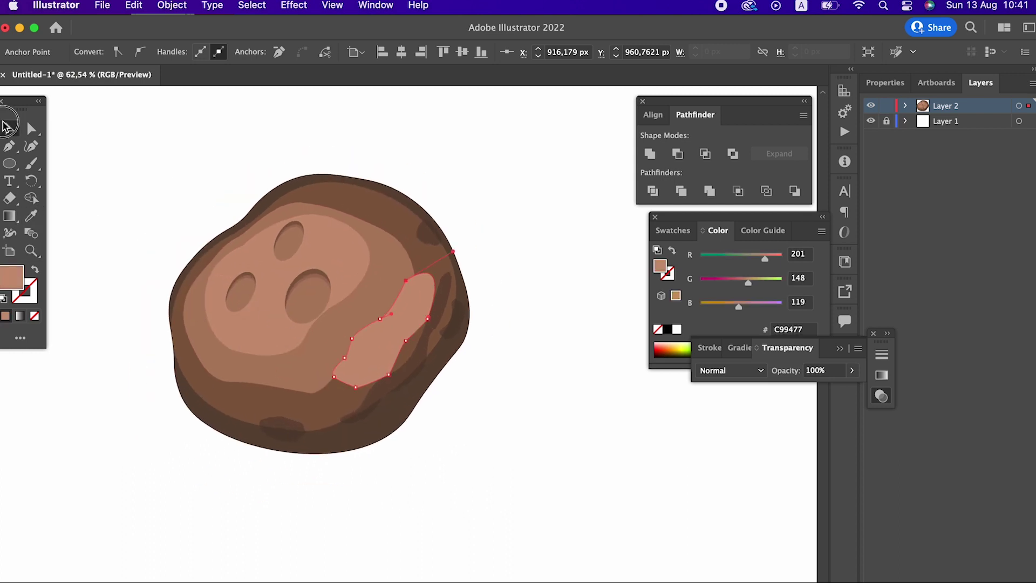
Set the pink highlight shape's opacity to 29%
key("super+shift+a")
left_click(403, 321)
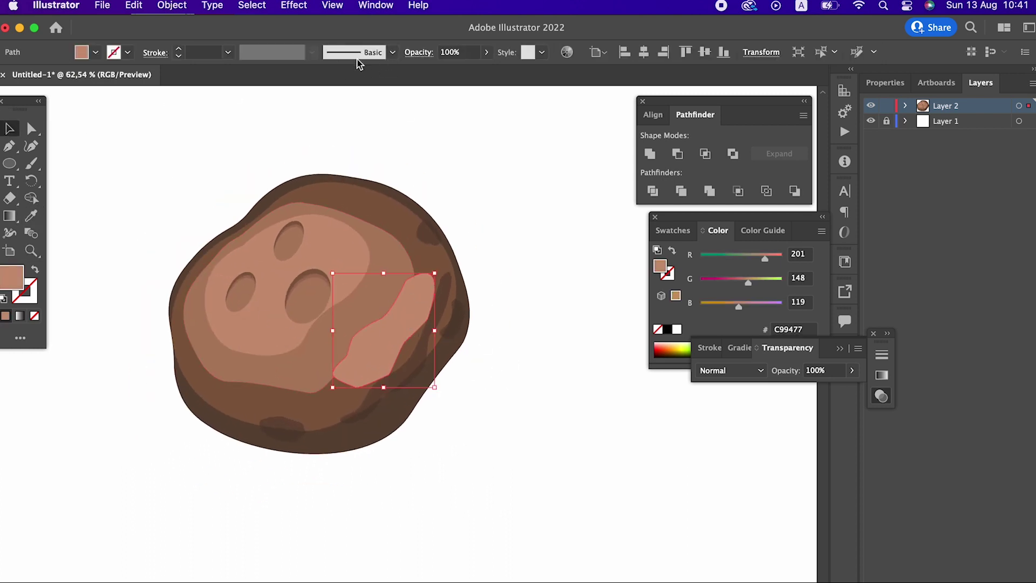
left_click(485, 52)
left_click_drag(489, 72, 449, 73)
left_click(574, 326)
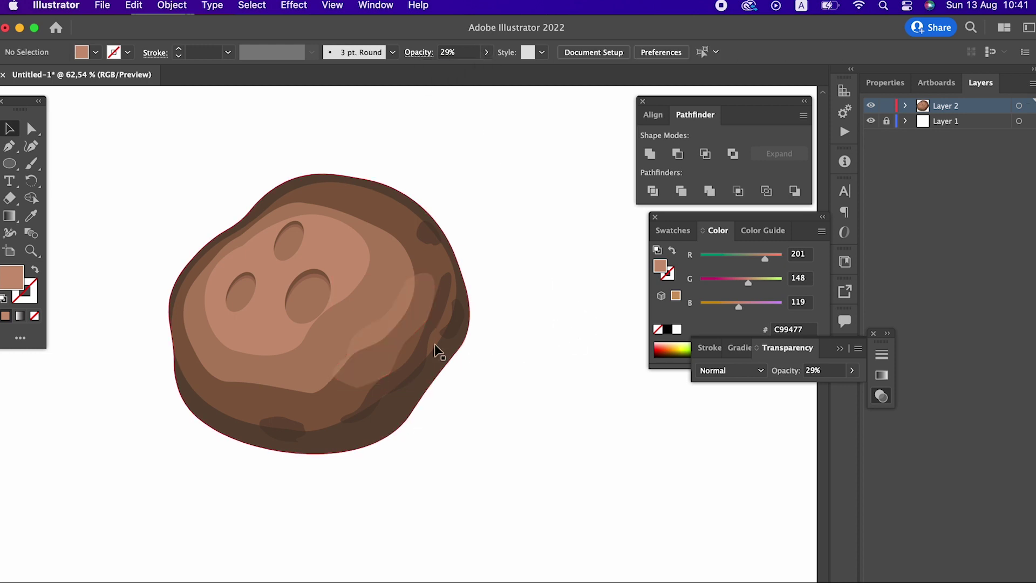
Add a second translucent shape on the lower right and check the rock's light top layer
mouse_move(400, 325)
left_mouse_down()
mouse_move(372, 352)
mouse_move(431, 418)
left_mouse_up()
key("z")
left_click(456, 423, "alt")
scroll(383, 267, "up", 1)
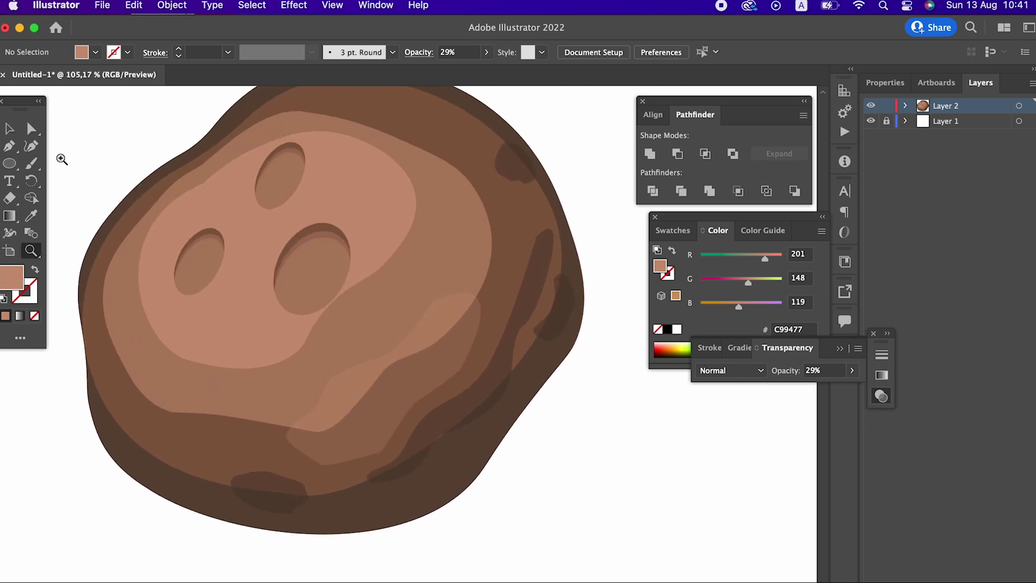
left_click(328, 342)
left_click(333, 301)
left_click(596, 471)
key("z")
scroll(419, 473, "down", 3)
scroll(419, 474, "up", 1)
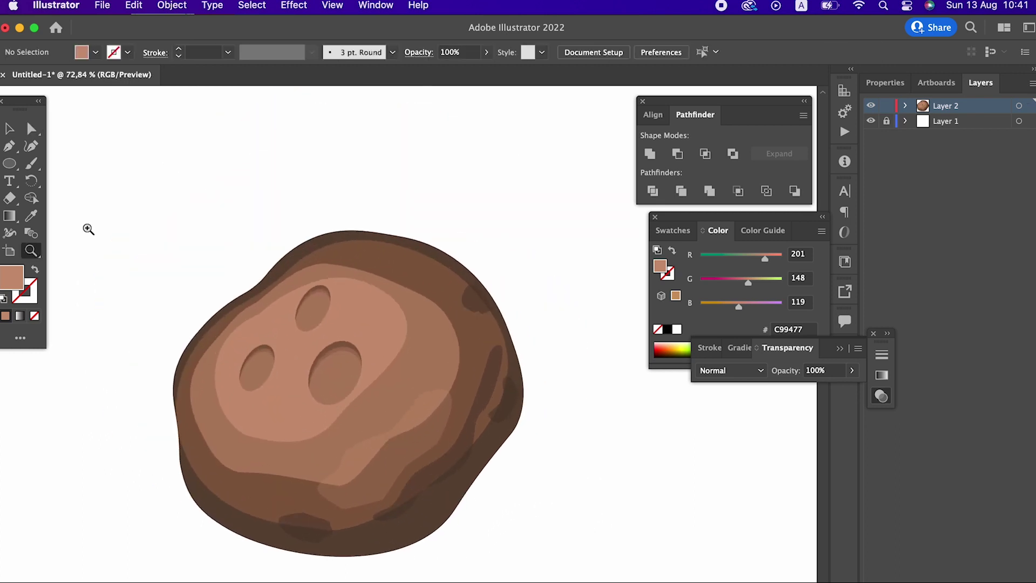
Draw a small curved light-pink highlight near the rock's top
left_click(442, 338)
mouse_move(453, 324)
left_mouse_down()
mouse_move(473, 345)
mouse_move(438, 350)
left_mouse_up()
left_click(382, 266)
left_click_drag(412, 266, 412, 289)
left_click(381, 264)
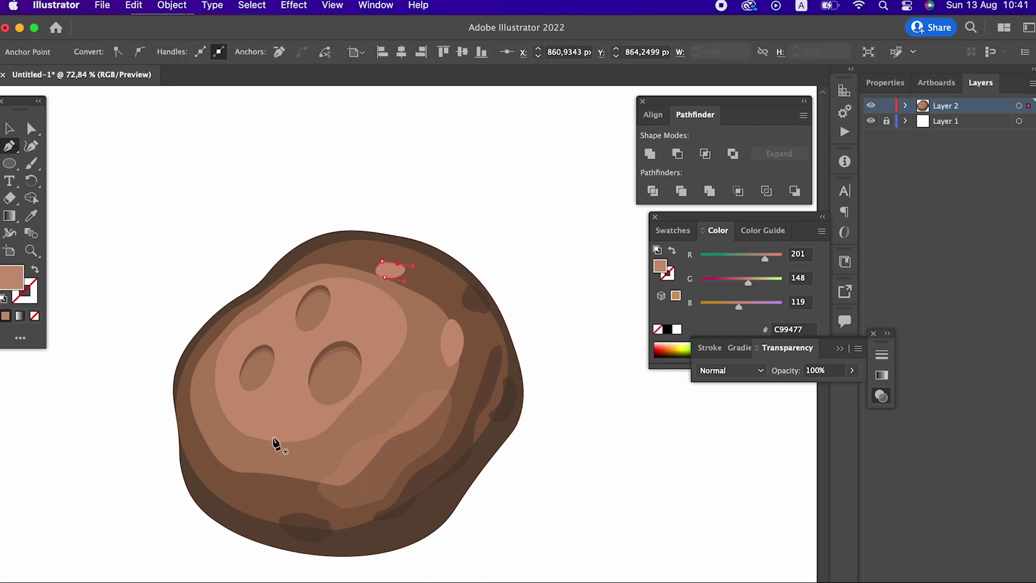
Add a highlight sliver along the rock's left edge
left_click_drag(251, 480, 224, 461)
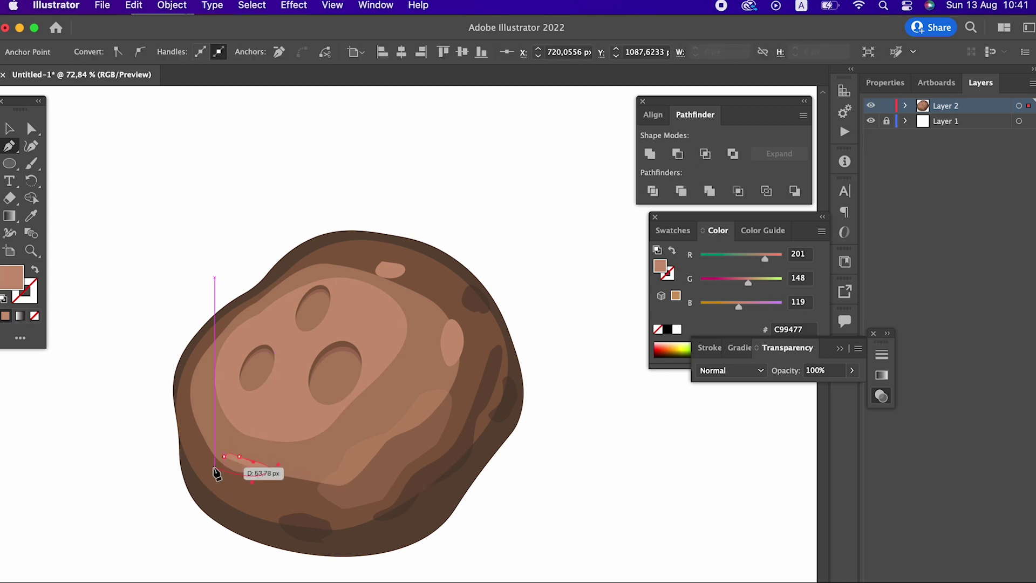
key("z")
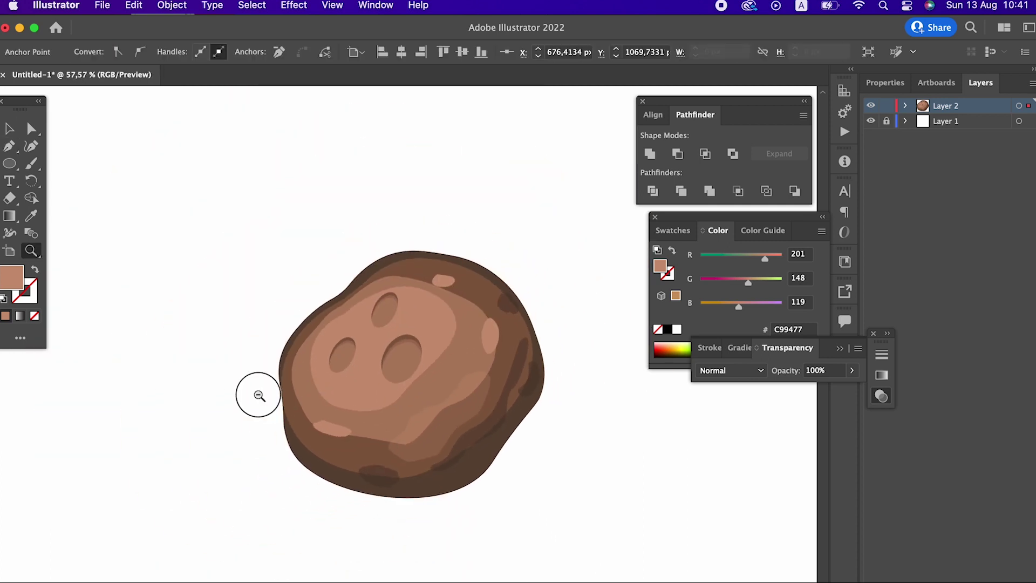
left_click_drag(226, 489, 406, 442)
left_click(131, 344)
left_click(154, 380)
left_click(157, 421)
left_click(130, 380)
left_click_drag(130, 343, 134, 349)
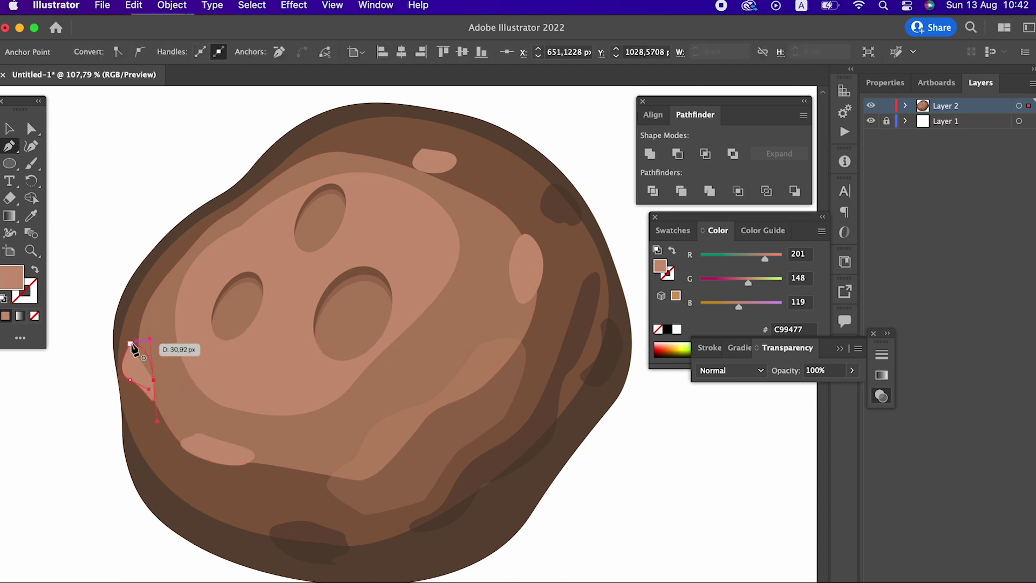
Draw a thin curved highlight sliver along the rock's top edge
key("z")
mouse_move(242, 358)
left_mouse_down()
mouse_move(197, 439)
mouse_move(451, 408)
left_mouse_up()
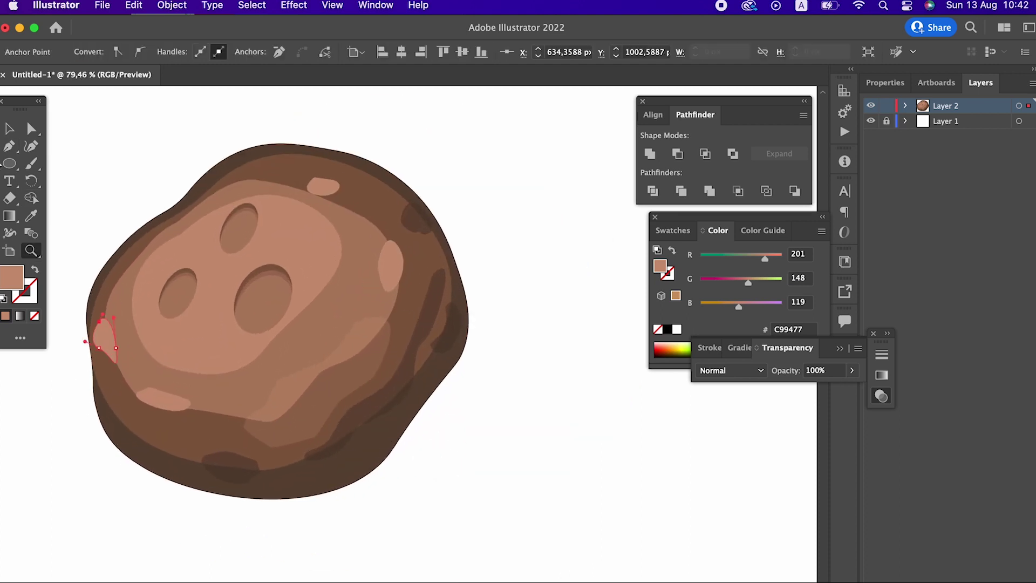
left_click(17, 148)
left_click(252, 156)
mouse_move(216, 173)
left_mouse_down()
mouse_move(213, 231)
mouse_move(330, 312)
mouse_move(204, 278)
mouse_move(92, 172)
left_mouse_up()
left_click(252, 156)
key("z")
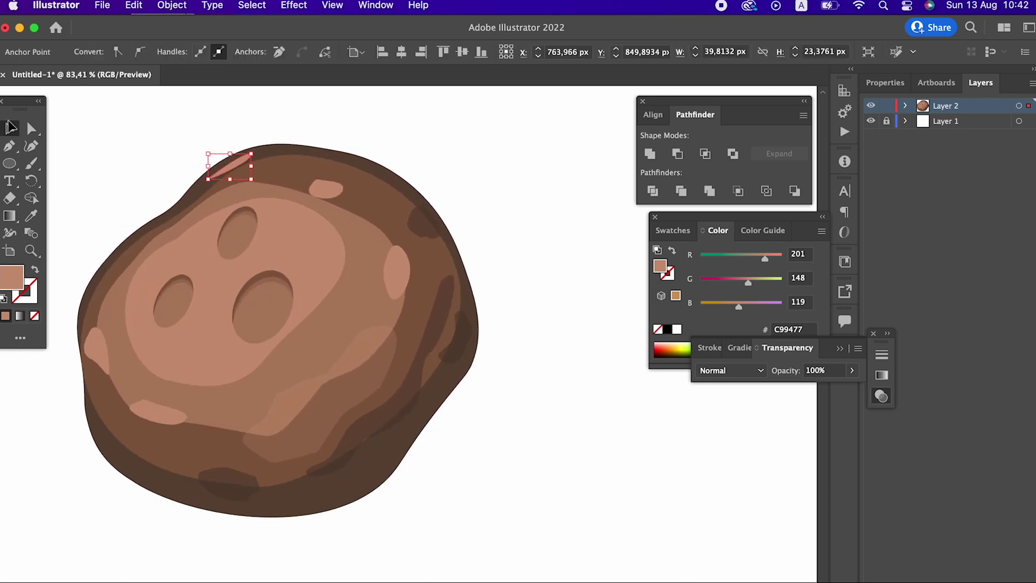
key("z")
left_click_drag(375, 315, 424, 324)
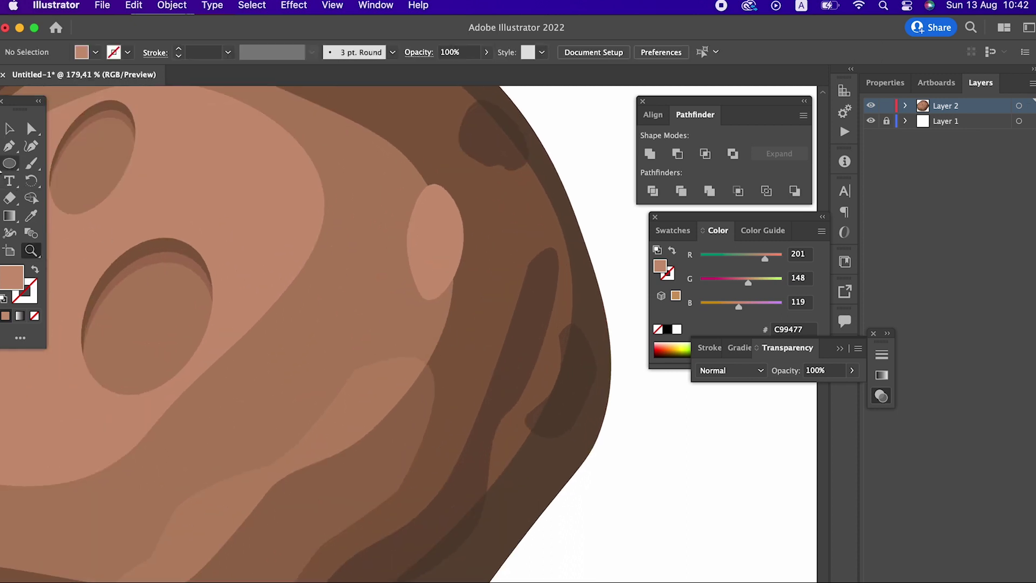
Draw tiny light specks on the rock's right side and near its top
left_click_drag(323, 295, 325, 298)
left_click_drag(323, 333, 342, 328)
left_click_drag(432, 321, 482, 353)
left_click_drag(466, 312, 474, 319)
left_click_drag(393, 122, 426, 144)
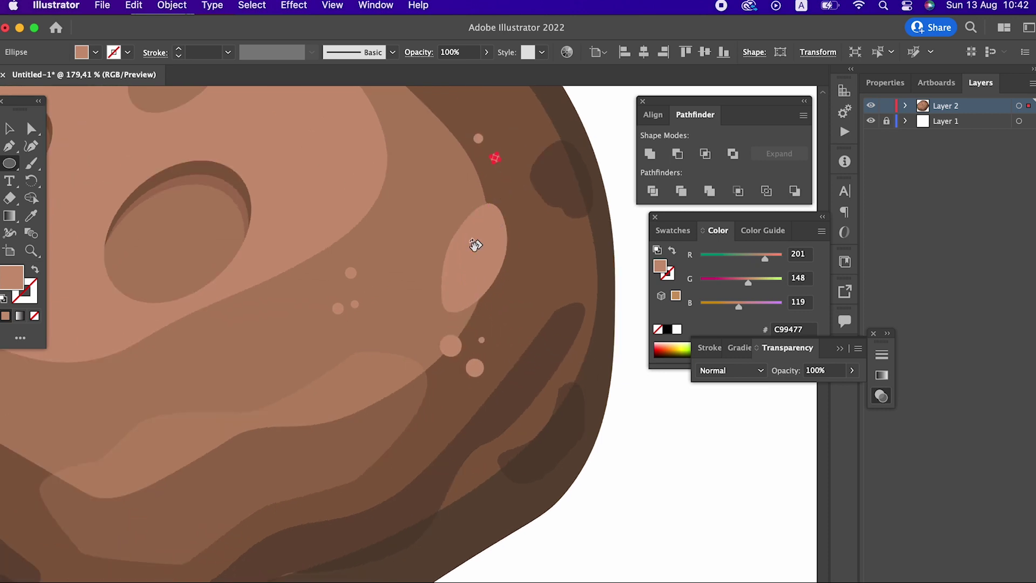
key("super+0")
left_click_drag(312, 236, 486, 262)
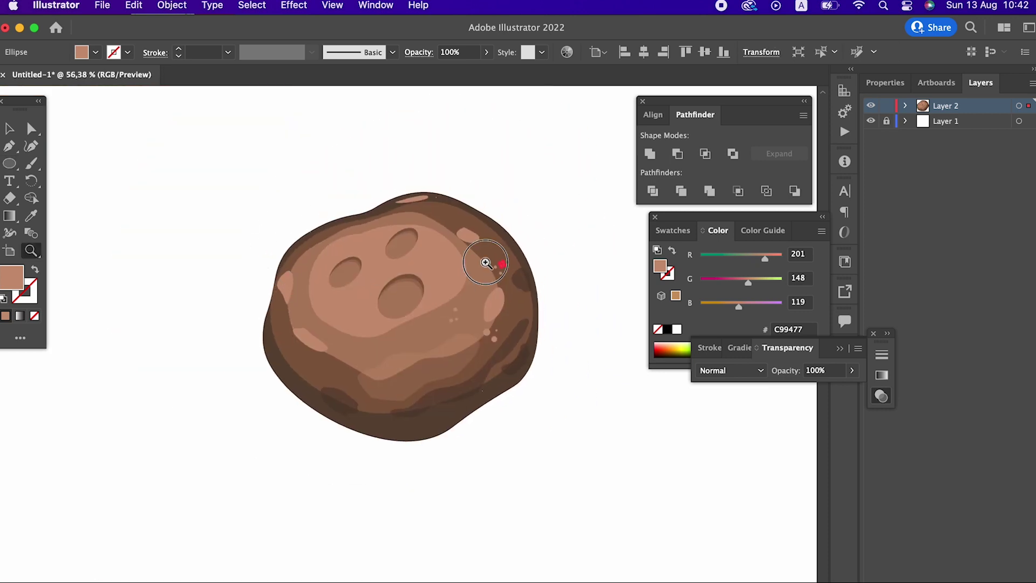
Draw small light ellipse dots on the rock's surface with the Ellipse tool
left_click(20, 133)
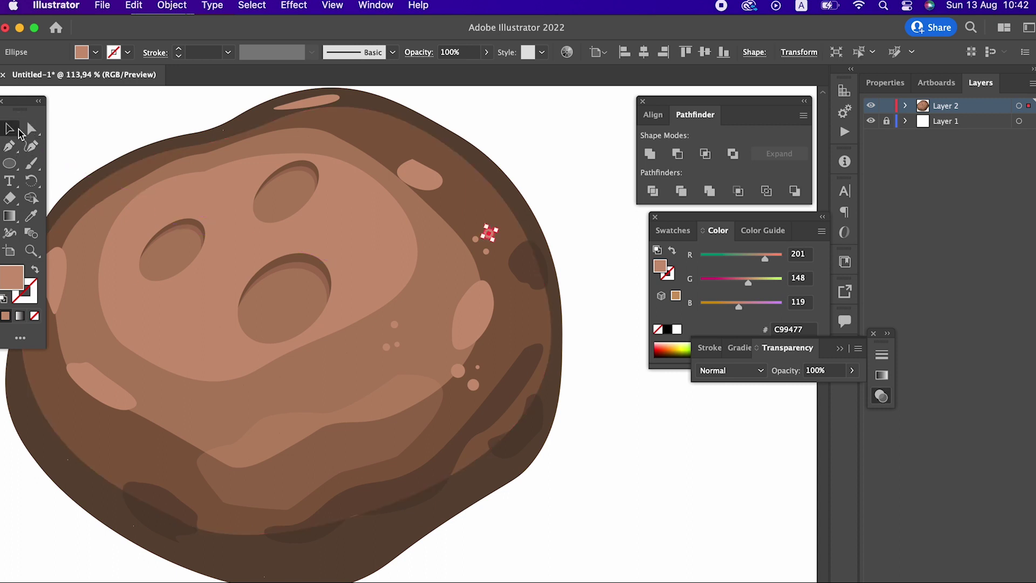
left_click(22, 170)
mouse_move(350, 299)
left_mouse_down()
mouse_move(360, 309)
mouse_move(264, 216)
mouse_move(276, 218)
left_mouse_up()
key("shift+h")
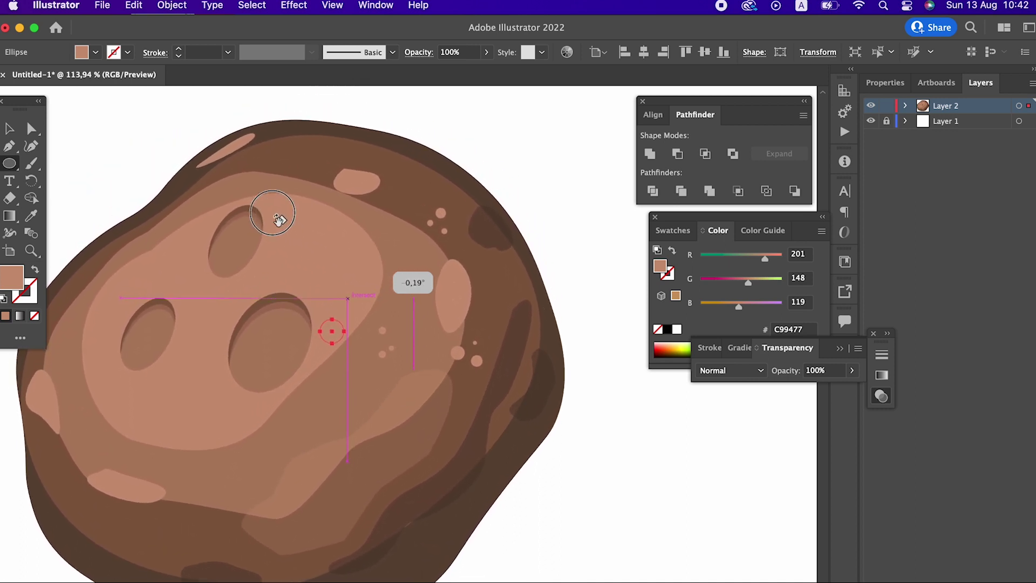
left_click_drag(276, 219, 278, 219)
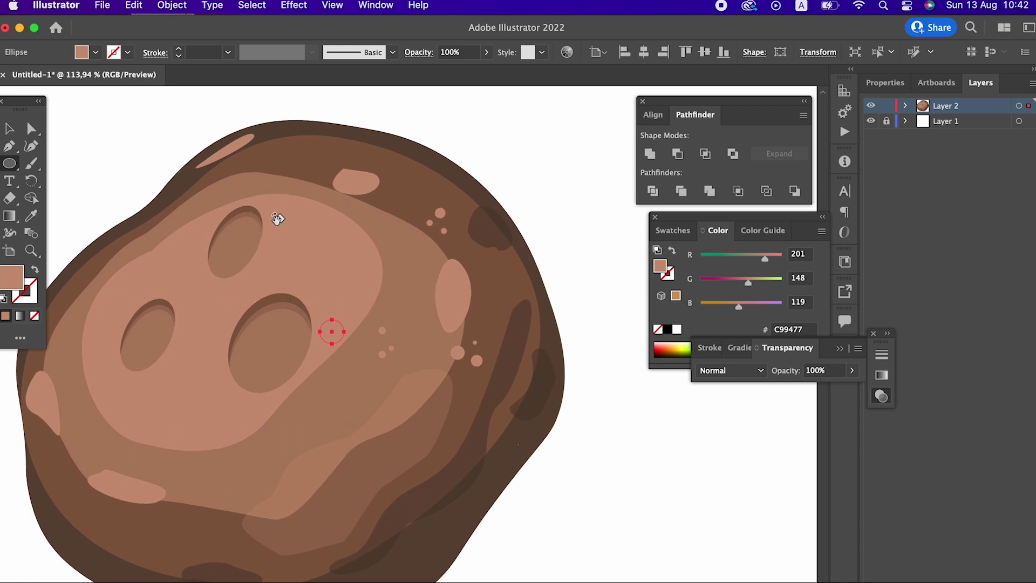
left_click_drag(394, 301, 404, 309)
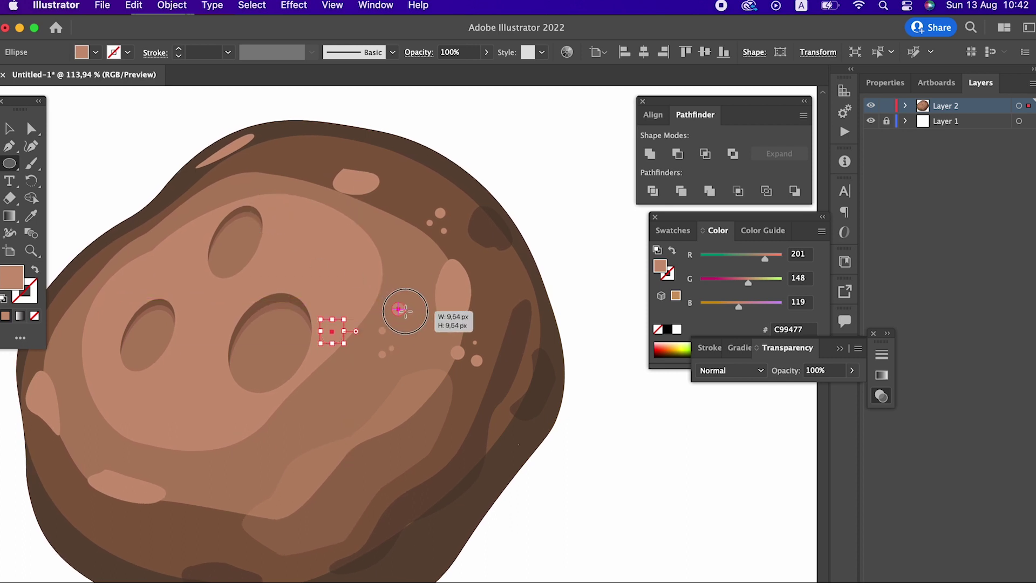
scroll(456, 331, "down", 5)
Scatter more small oval dots along the rock's bottom rim, lower right and left edge
mouse_move(324, 446)
left_mouse_down()
mouse_move(341, 455)
mouse_move(349, 489)
mouse_move(387, 486)
left_mouse_up()
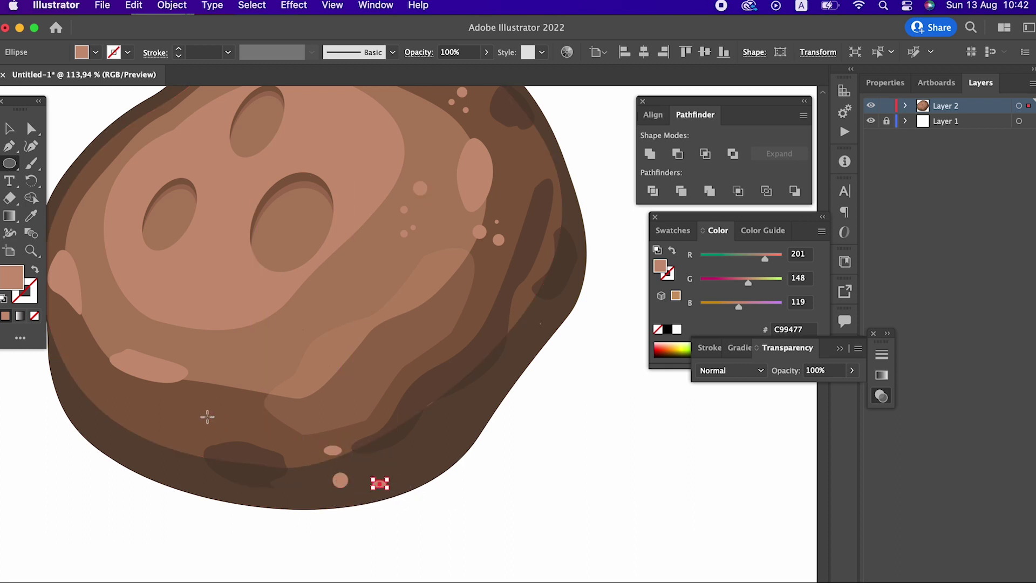
left_click_drag(201, 415, 230, 435)
left_click_drag(156, 424, 179, 441)
left_click_drag(129, 397, 155, 409)
scroll(216, 443, "up", 3)
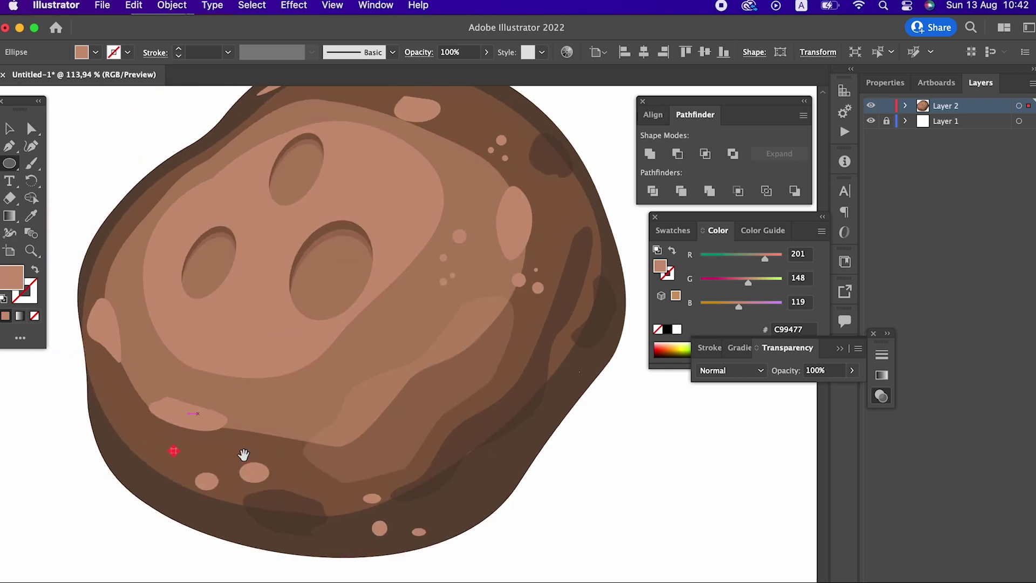
left_click_drag(503, 435, 519, 447)
left_click_drag(491, 348, 507, 356)
mouse_move(112, 363)
left_mouse_down()
mouse_move(137, 378)
mouse_move(133, 412)
left_mouse_up()
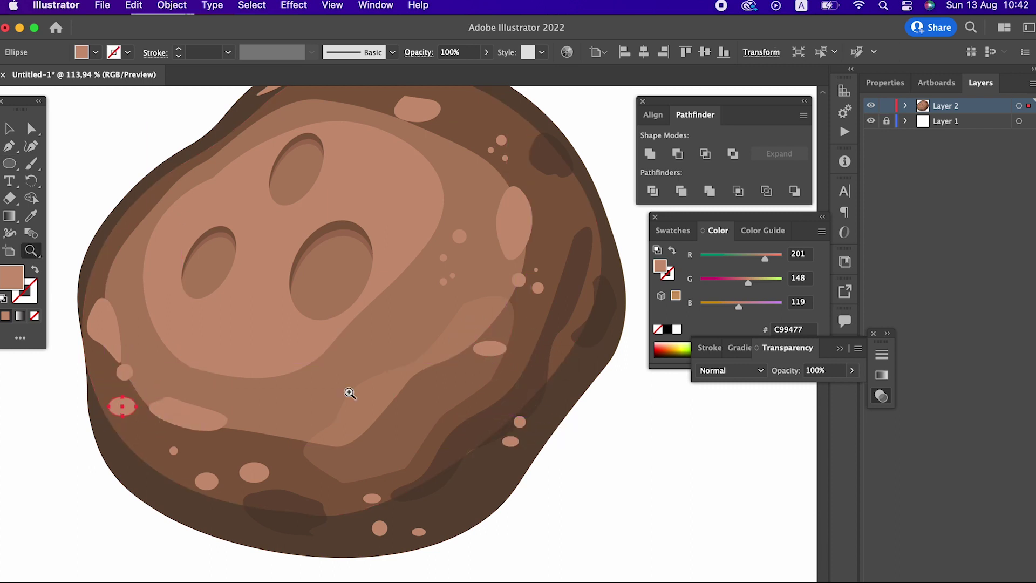
Select the two small dots near the rock's bottom-left
key("z")
left_click(347, 391, "alt")
left_click_drag(207, 416, 358, 292)
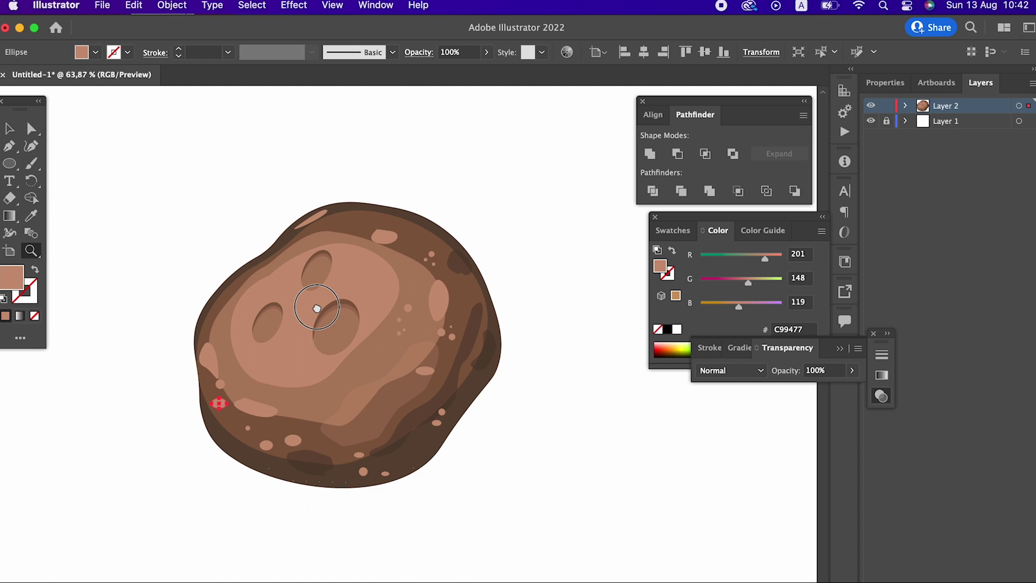
left_click(9, 129)
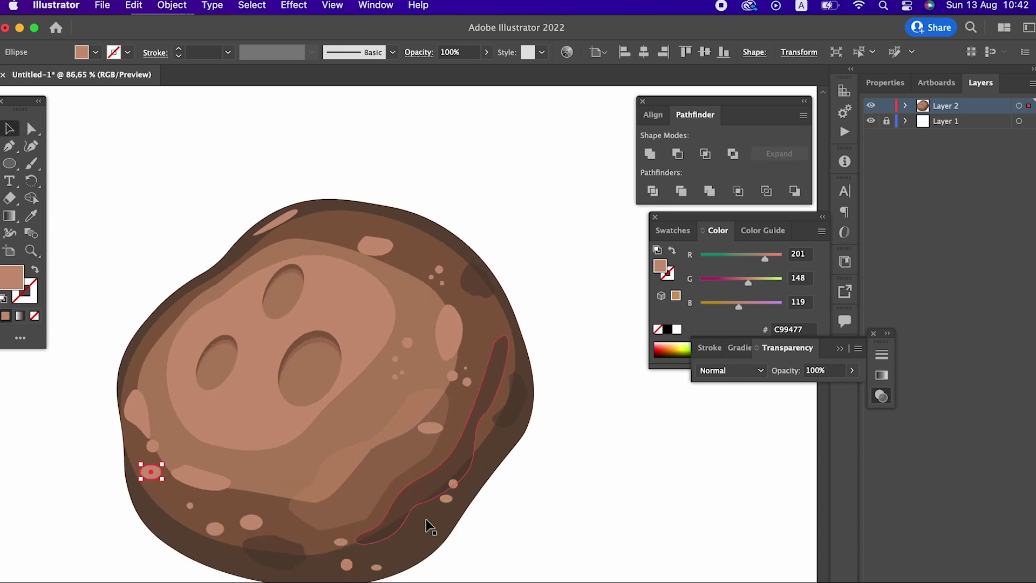
key("super+shift+a")
left_click(241, 520)
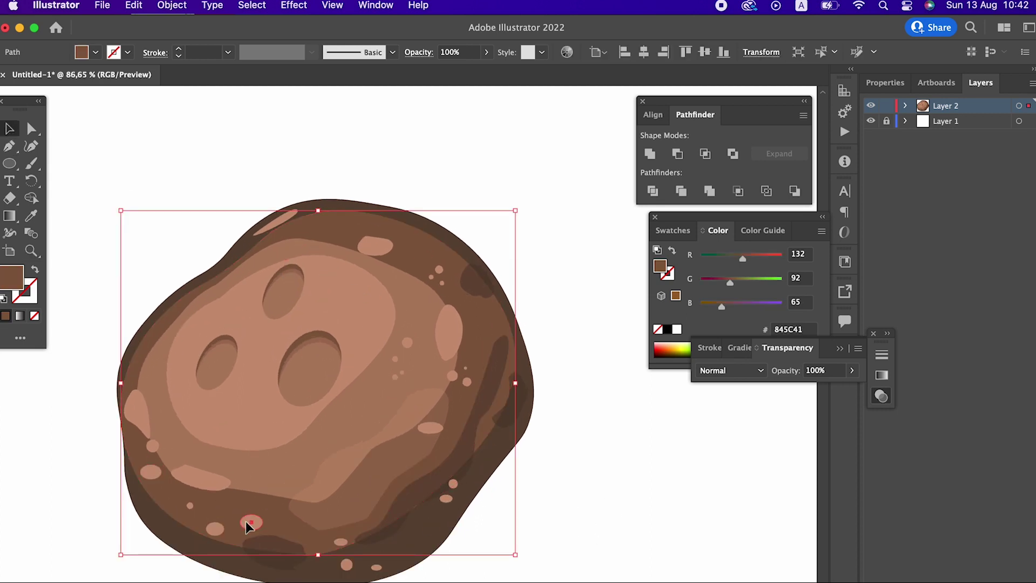
left_click(32, 216)
Fill the two bottom-left dots with dark brown, deepened to 77533A
left_click(197, 507)
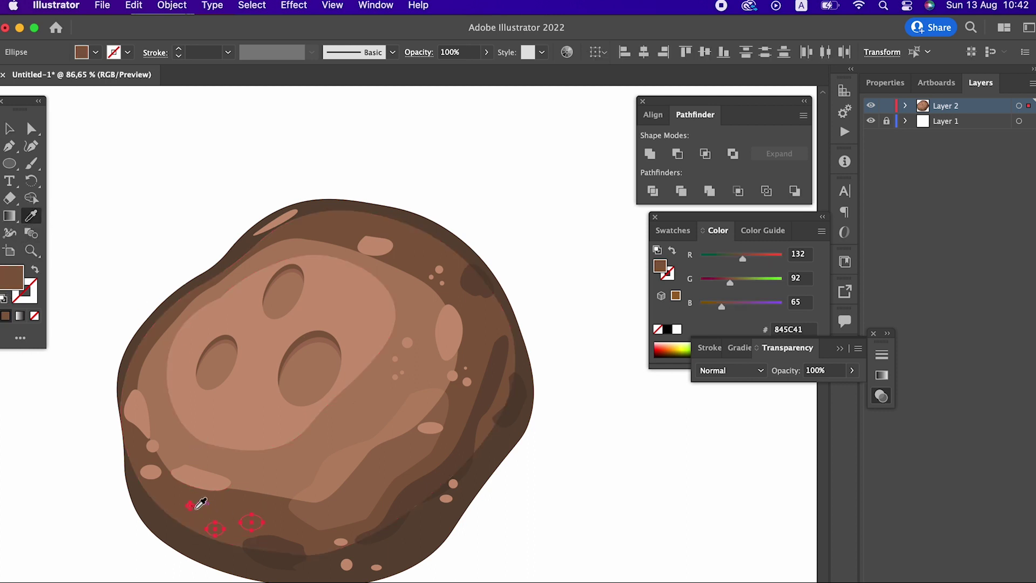
double_click(8, 281)
left_click(114, 159)
left_click(369, 72)
Select the light dots near the rock's top together with the top highlight oval
key("z")
left_click_drag(325, 289, 413, 323)
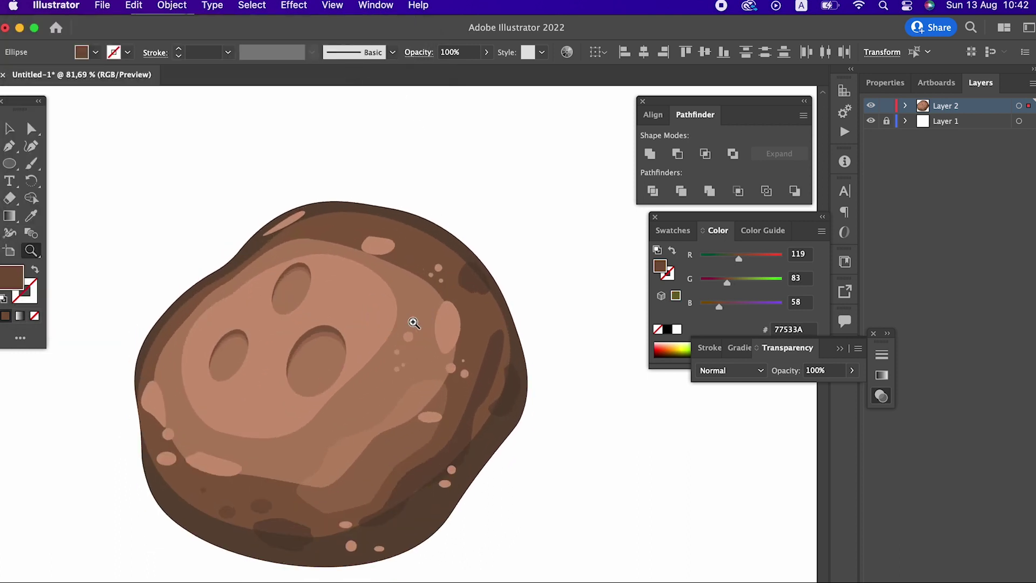
left_click(8, 133)
left_click(513, 382)
left_click(585, 389)
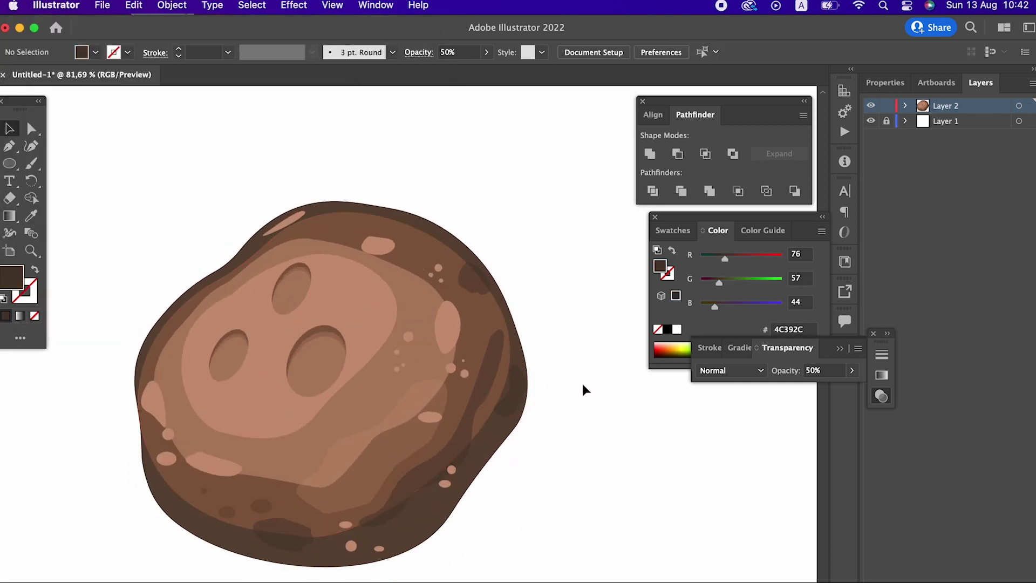
left_click(452, 294)
left_click(439, 275)
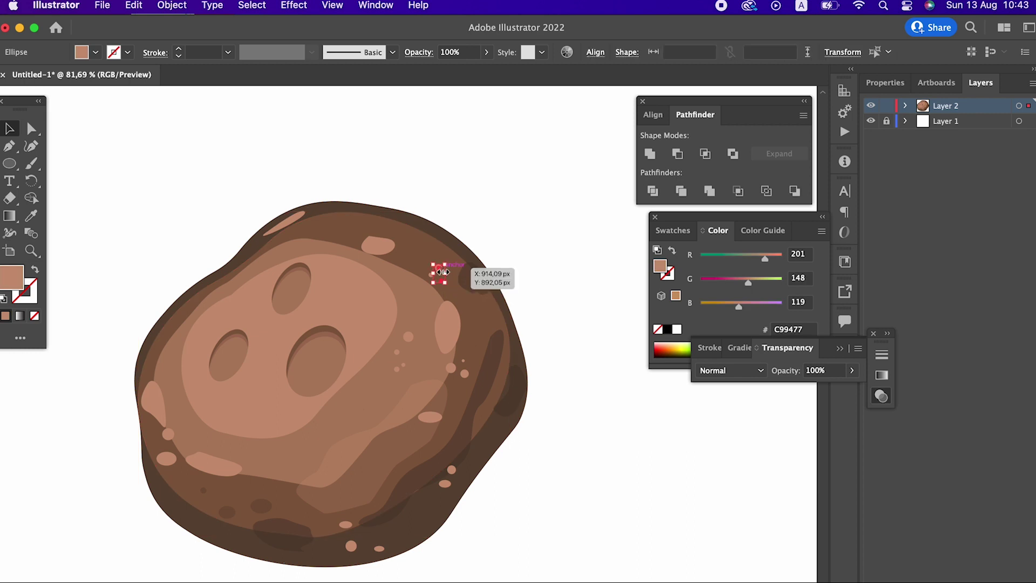
left_click(380, 243, "shift")
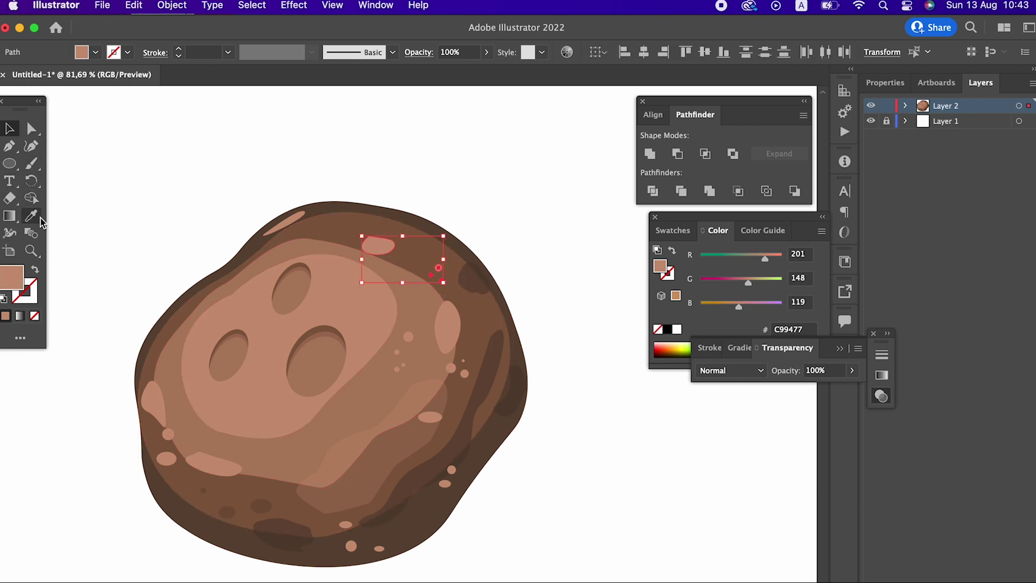
Sample the dark brown onto the top dots and highlight oval, then deselect
left_click(33, 218)
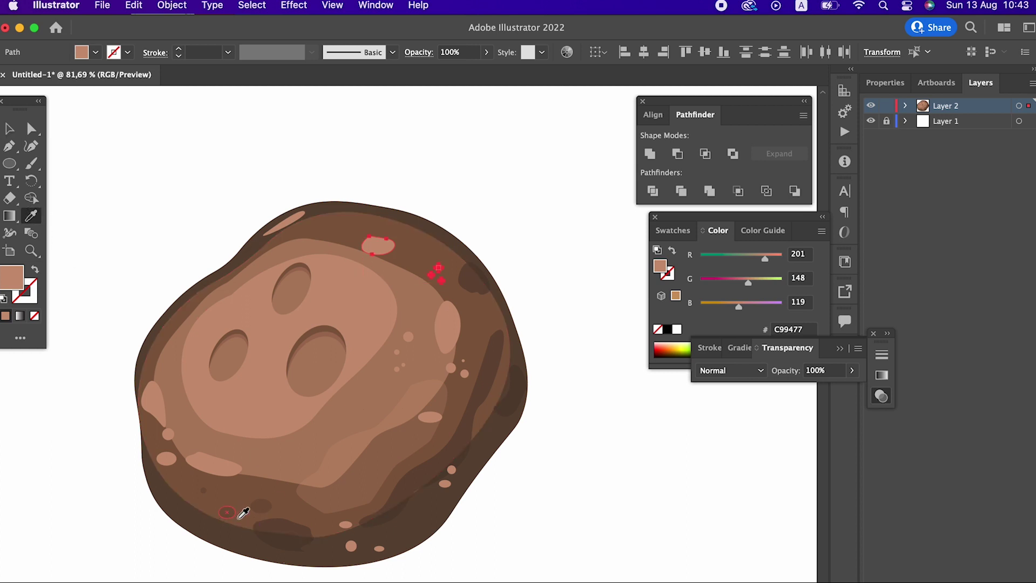
left_click(241, 516)
scroll(398, 354, "down", 3)
scroll(410, 387, "up", 5)
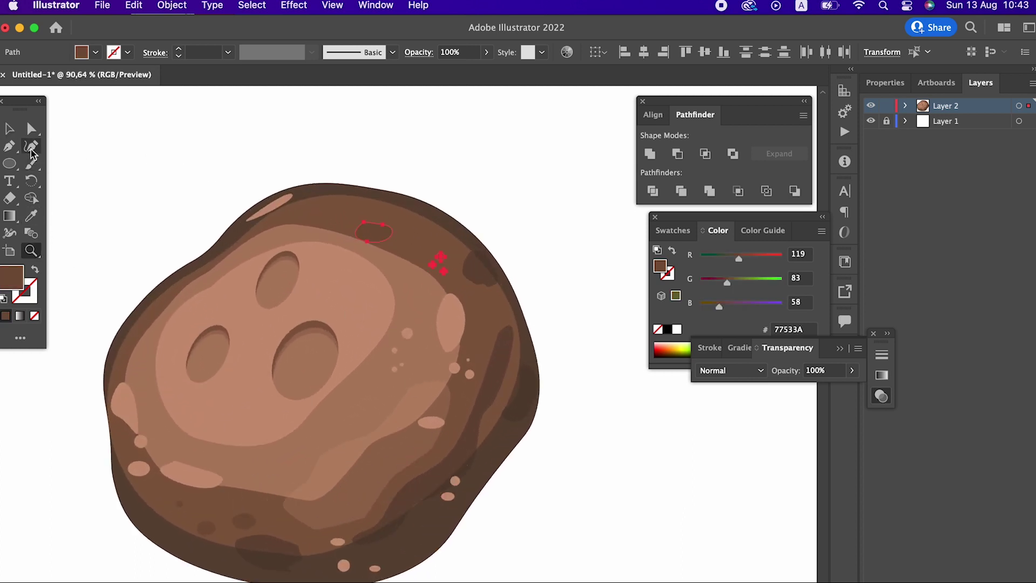
left_click(10, 131)
left_click(574, 462)
scroll(493, 416, "down", 3)
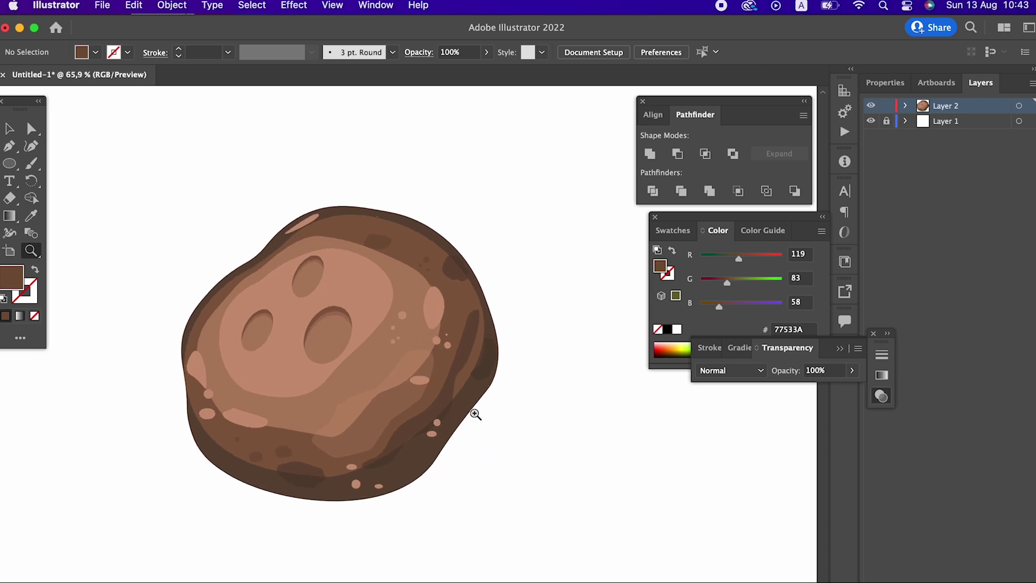
scroll(467, 363, "up", 3)
key("z")
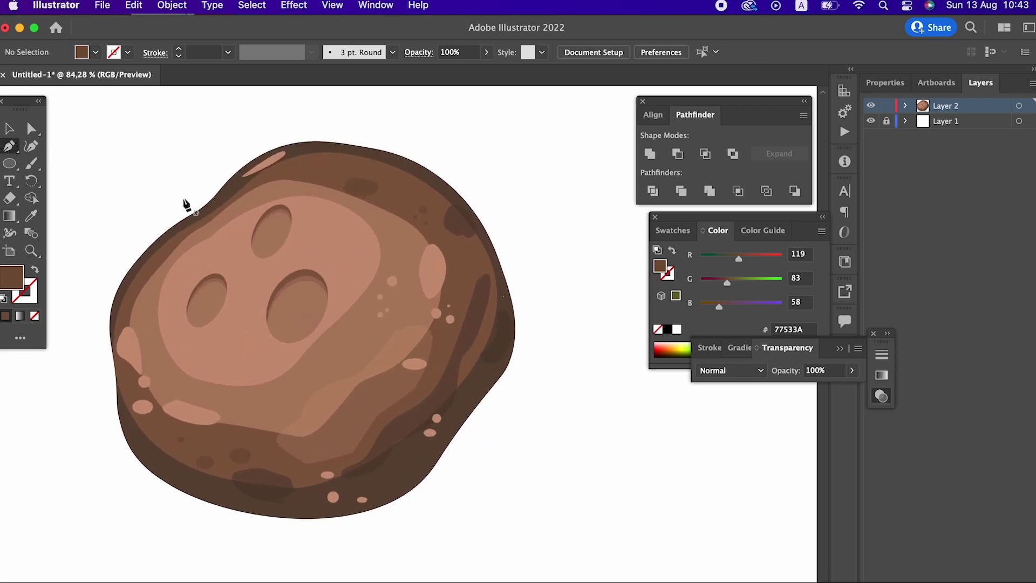
Trace a Pen path from the rock's right edge down along the bottom toward the lower-left
left_click(511, 295)
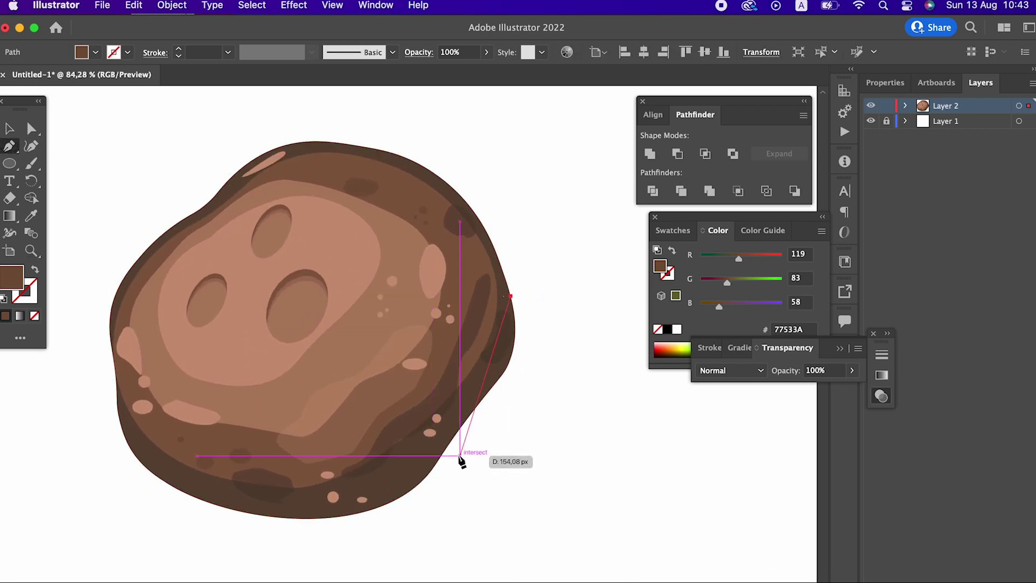
left_click_drag(473, 411, 412, 470)
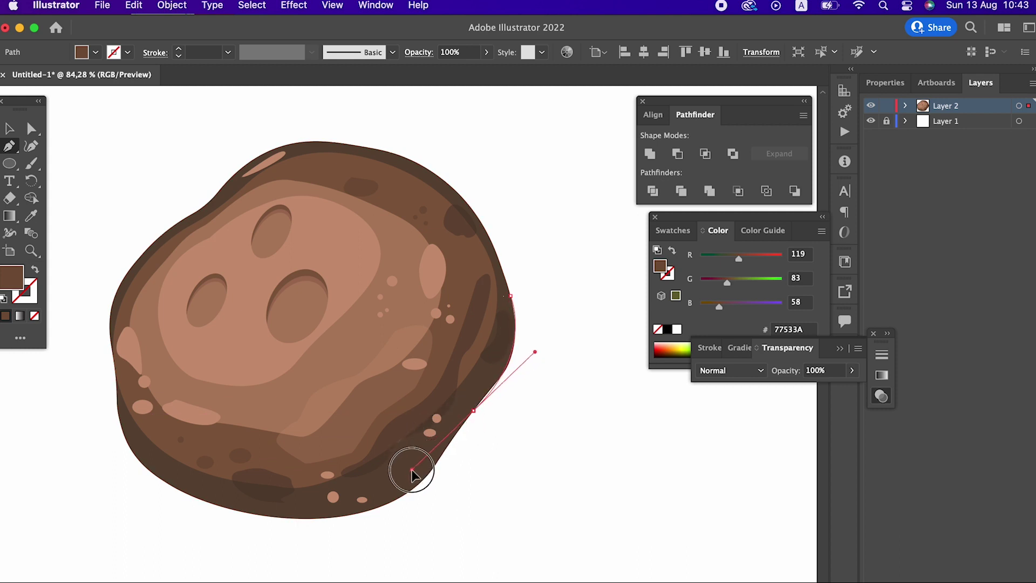
left_click(473, 411)
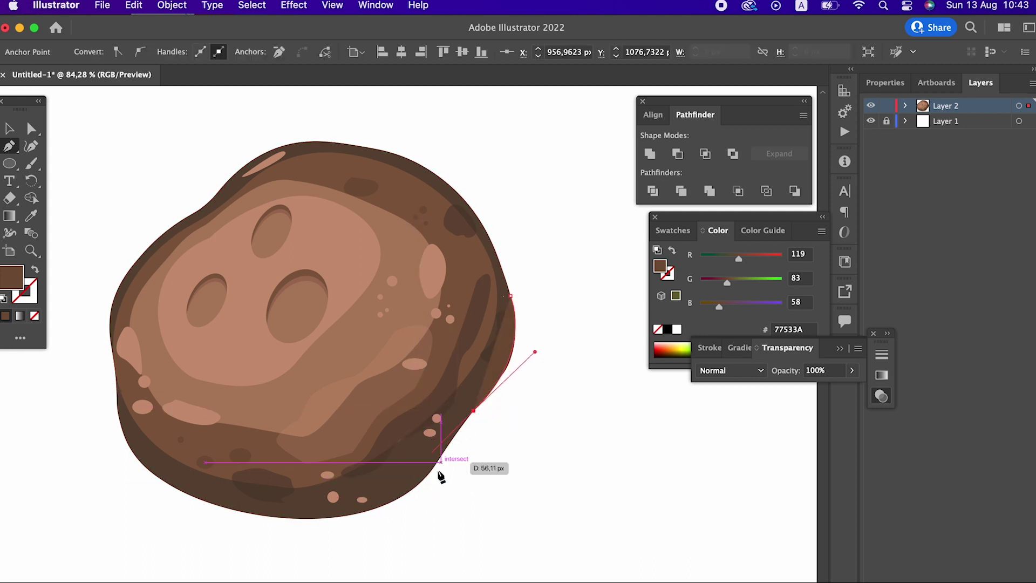
left_click(420, 484)
left_click(409, 492)
left_click_drag(185, 495, 152, 489)
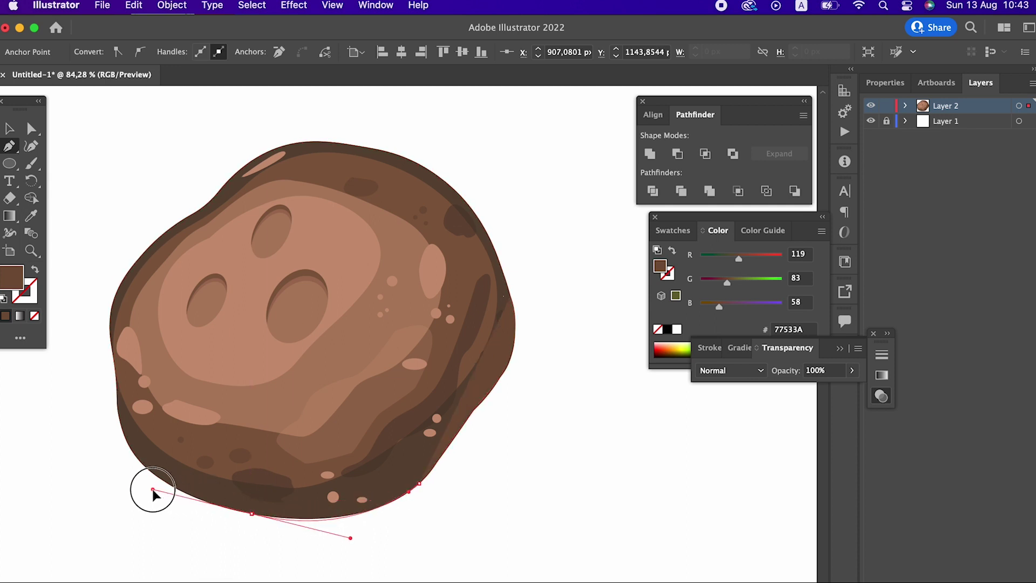
Close the path by curving it back up the rock's right side to its start
left_click_drag(328, 495, 401, 470)
left_click_drag(435, 433, 452, 405)
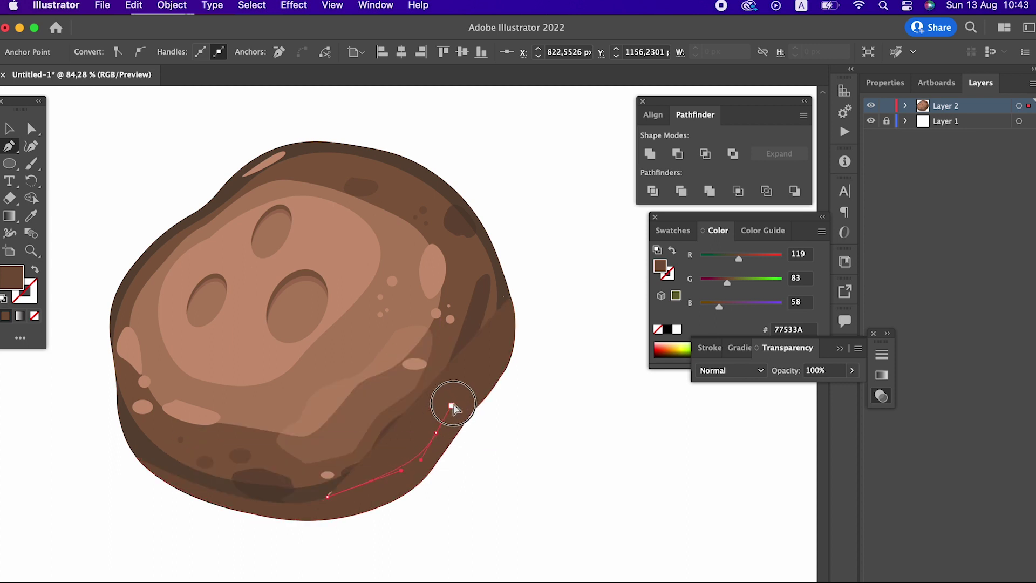
left_click_drag(504, 367, 517, 360)
left_click_drag(511, 297, 497, 336)
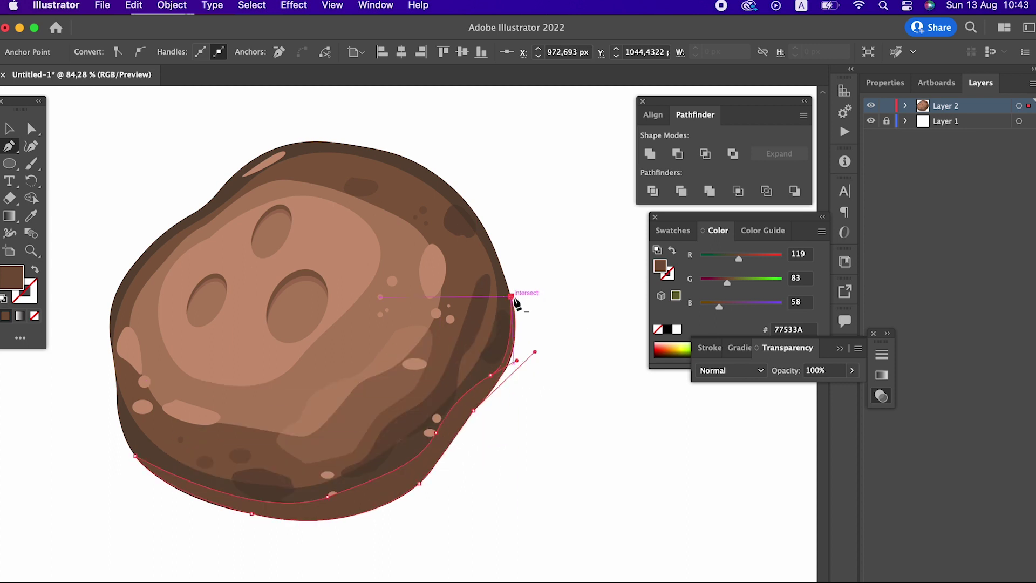
Fill the new rim shape with the light tan C99477
key("i")
left_click(262, 326)
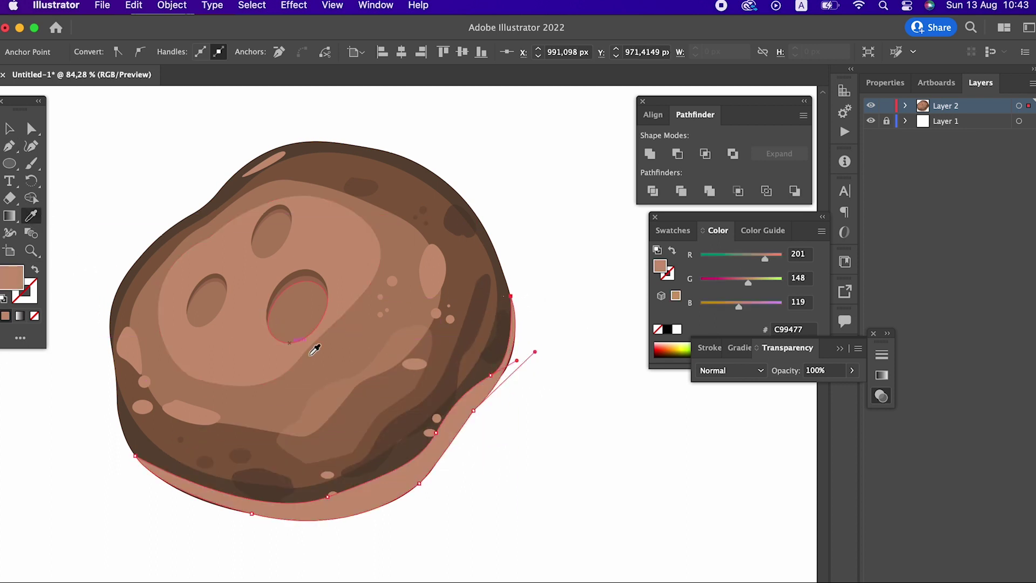
key("z")
left_click_drag(315, 347, 448, 388)
left_click(448, 389, "alt")
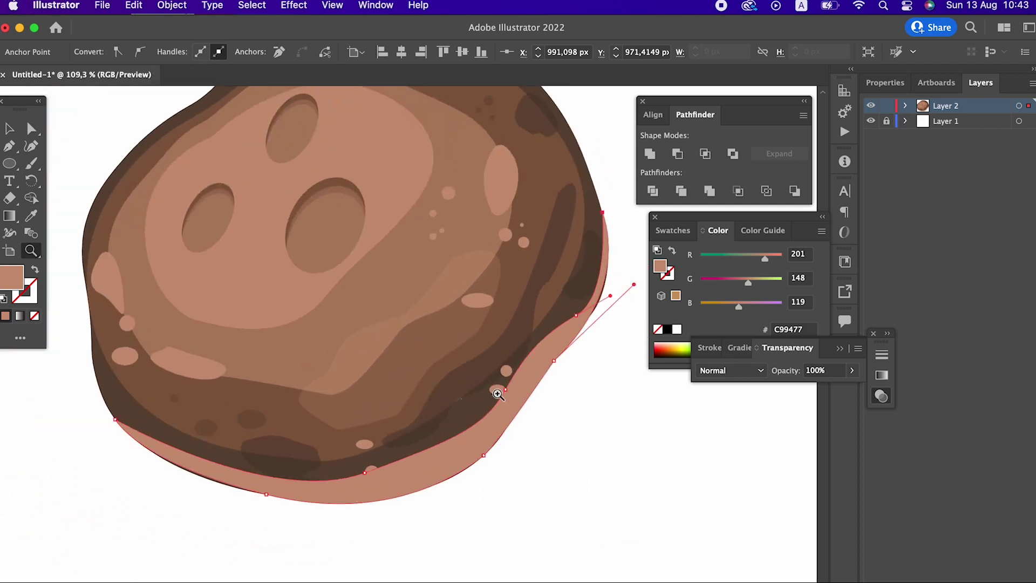
Adjust the light shape's bottom and lower-left anchors so it hugs the rock's outline
left_click(33, 150)
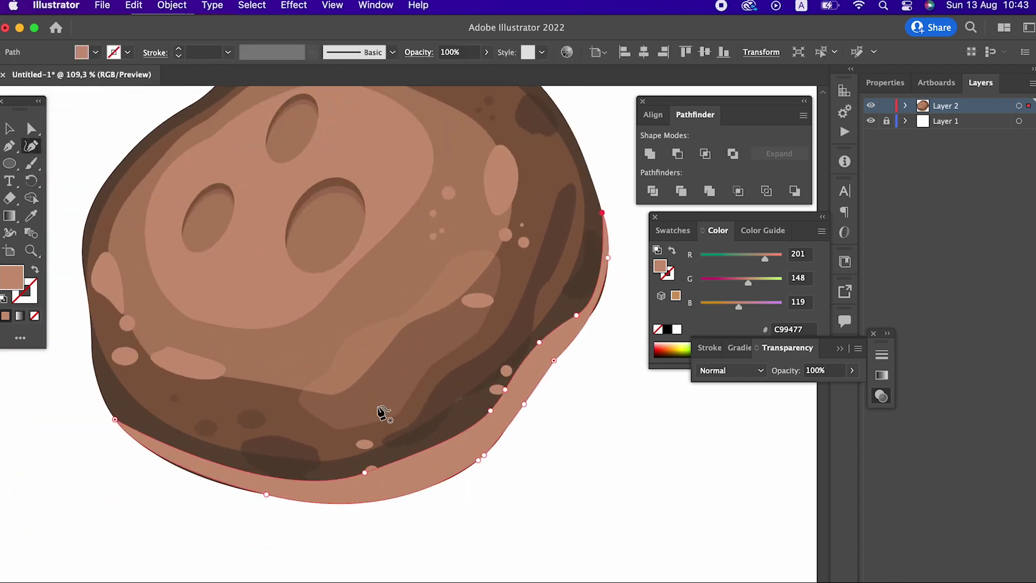
left_click_drag(365, 473, 373, 480)
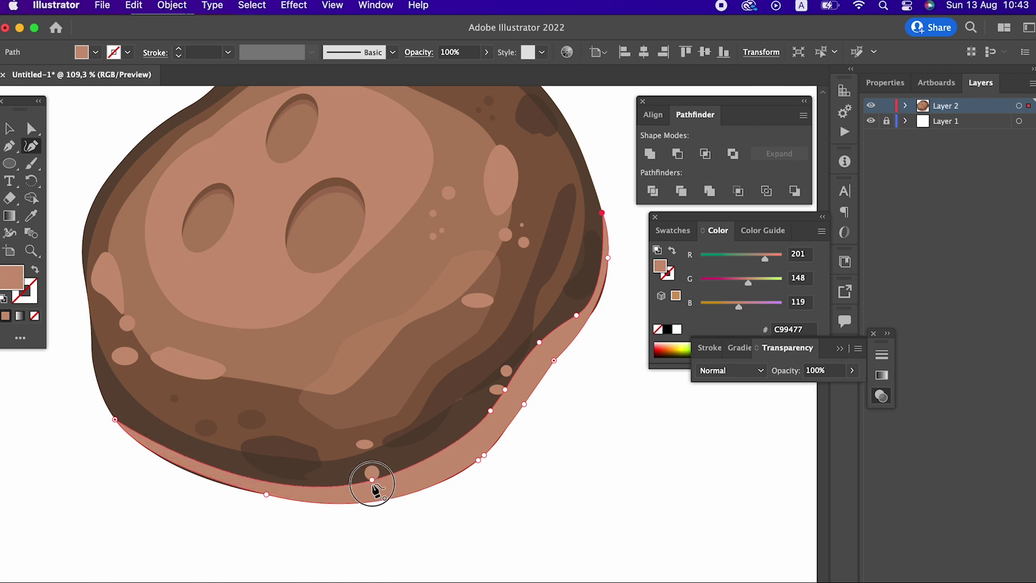
mouse_move(266, 495)
left_mouse_down()
mouse_move(206, 485)
mouse_move(137, 453)
left_mouse_up()
mouse_move(211, 479)
left_mouse_down()
mouse_move(313, 512)
mouse_move(399, 505)
left_mouse_up()
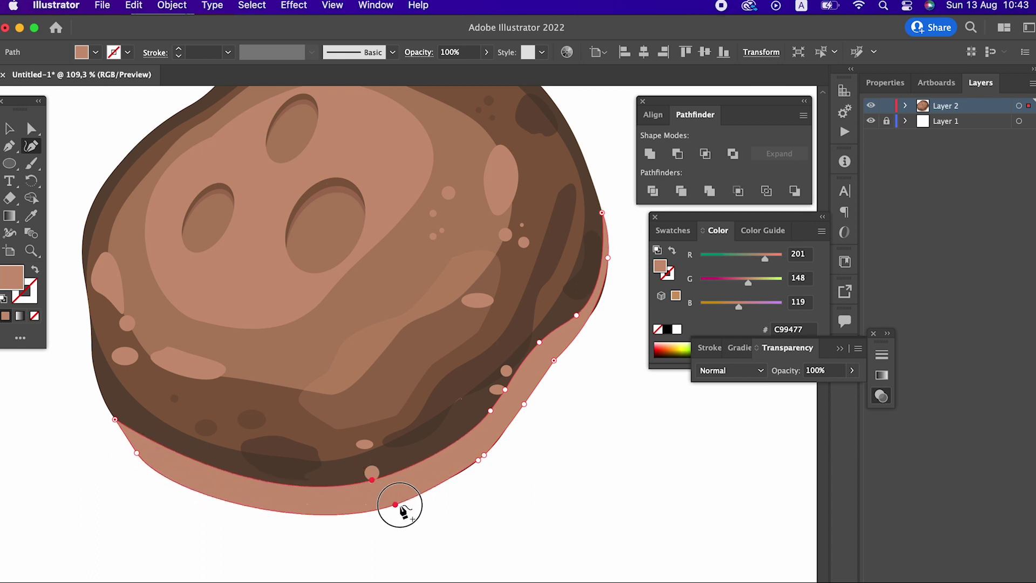
mouse_move(139, 454)
left_mouse_down()
mouse_move(151, 455)
mouse_move(144, 446)
left_mouse_up()
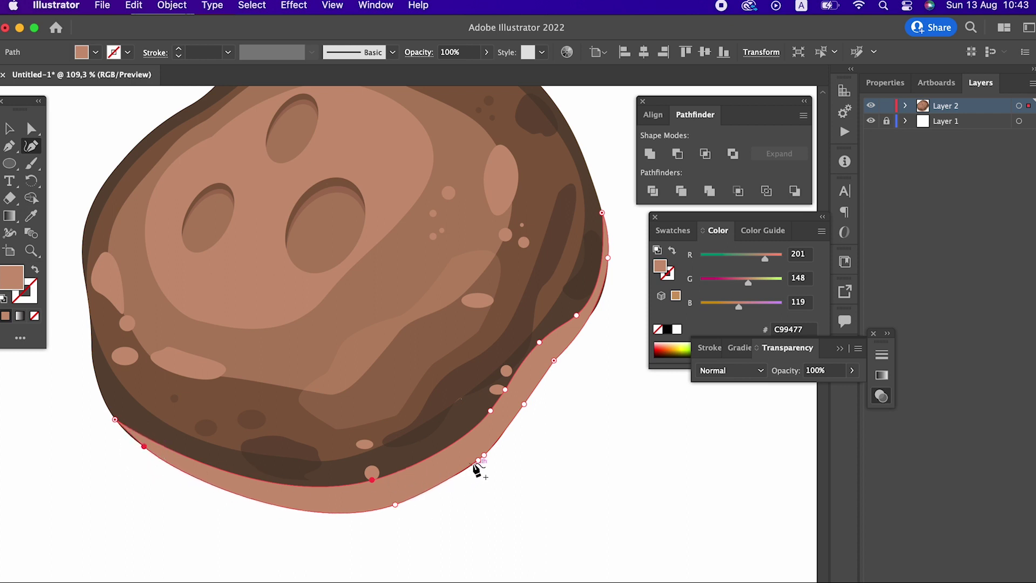
Even out the light shape's right edge and bottom curve, then deselect it
left_click_drag(608, 258, 611, 272)
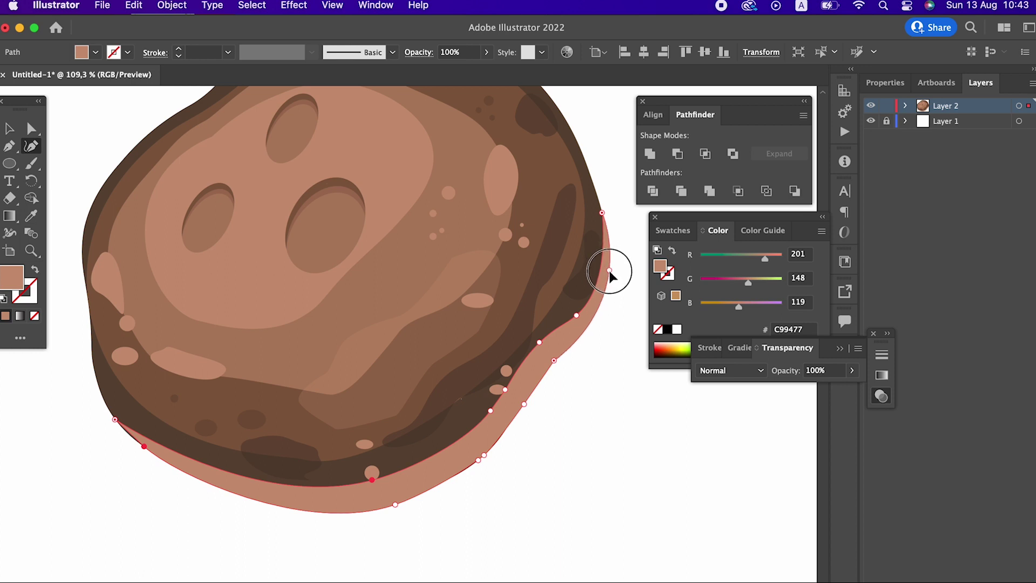
left_click_drag(578, 316, 583, 321)
left_click(549, 347)
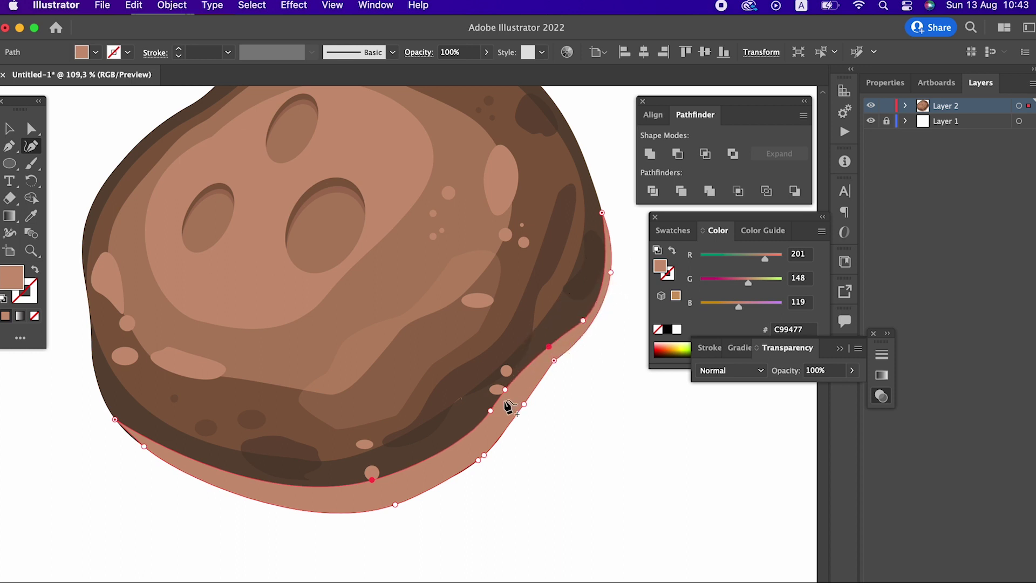
left_click_drag(486, 417, 478, 441)
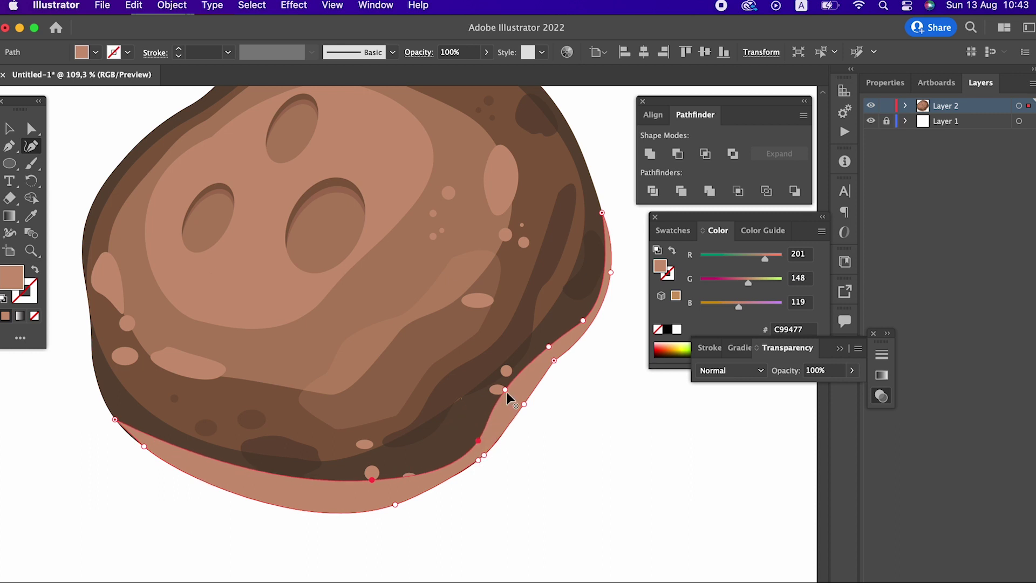
scroll(517, 382, "down", 3)
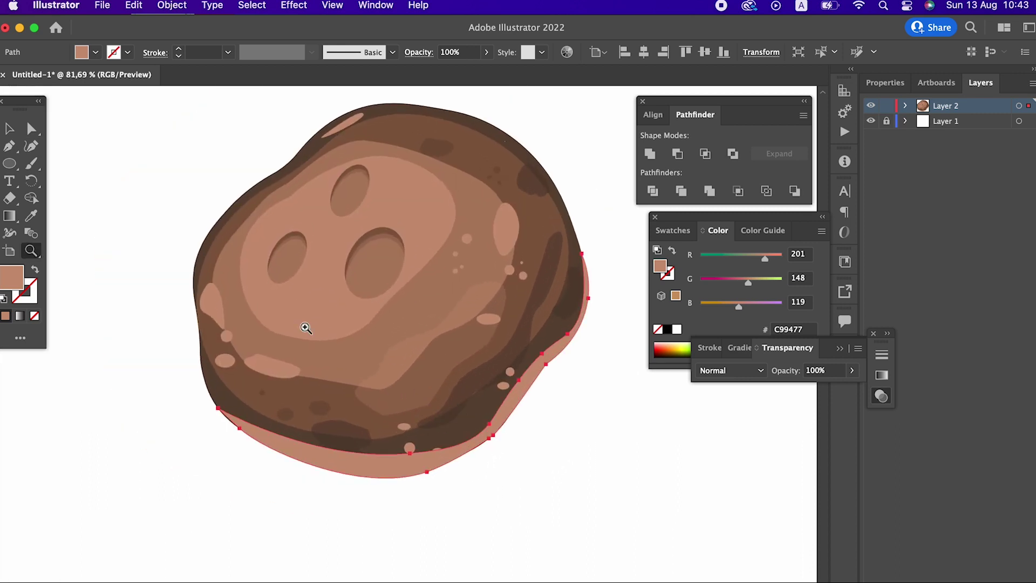
left_click(10, 131)
left_click(495, 469)
Eyedropper a colour onto the light back shape, then undo the accidental sample
left_click(455, 444)
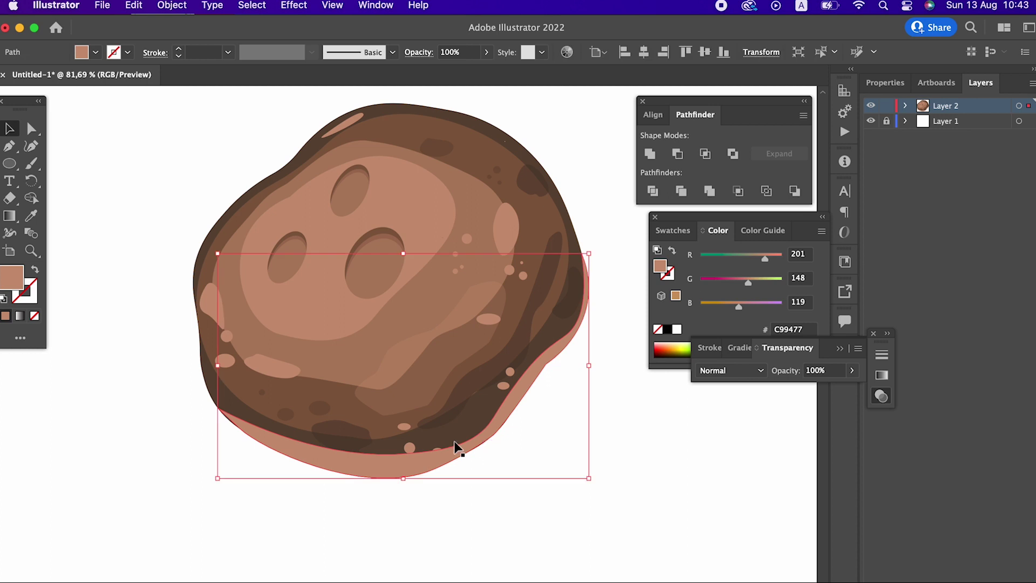
left_click(30, 215)
left_click(441, 380)
key("z")
scroll(354, 433, "down", 2)
scroll(483, 504, "up", 3)
scroll(347, 546, "up", 3)
scroll(482, 463, "up", 2)
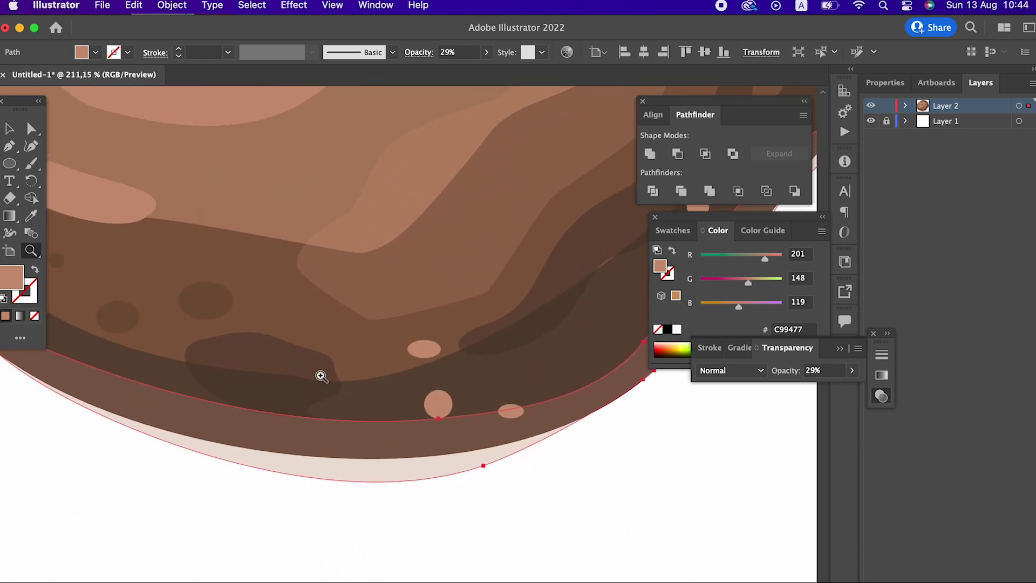
key("super+z")
Raise and smooth the light shape's bottom curve with the Curvature tool, adding an anchor
left_click(31, 146)
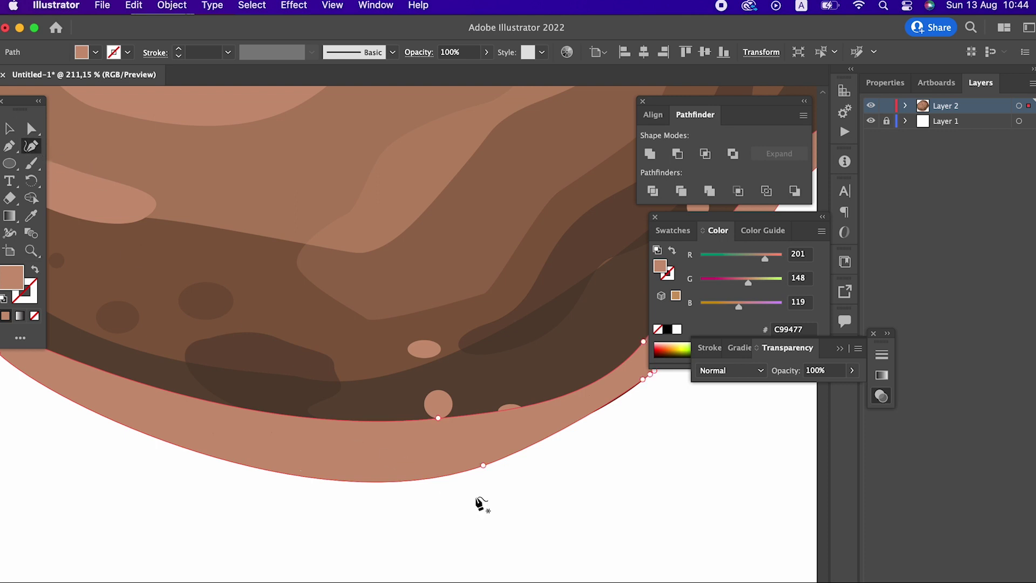
mouse_move(484, 465)
left_mouse_down()
mouse_move(507, 448)
mouse_move(327, 427)
left_mouse_up()
left_click(373, 401)
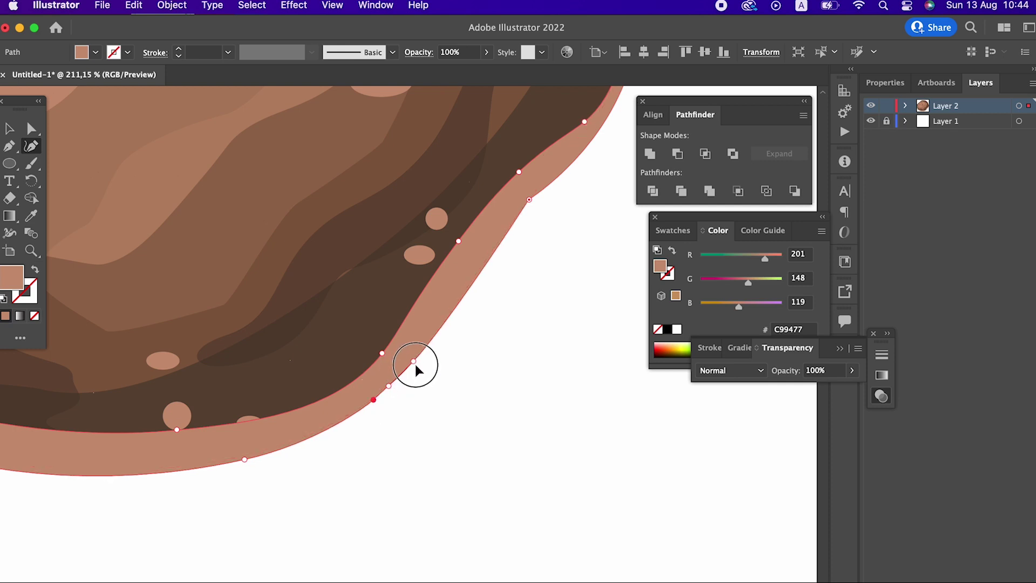
left_click_drag(417, 368, 197, 381)
left_click(197, 381, "alt")
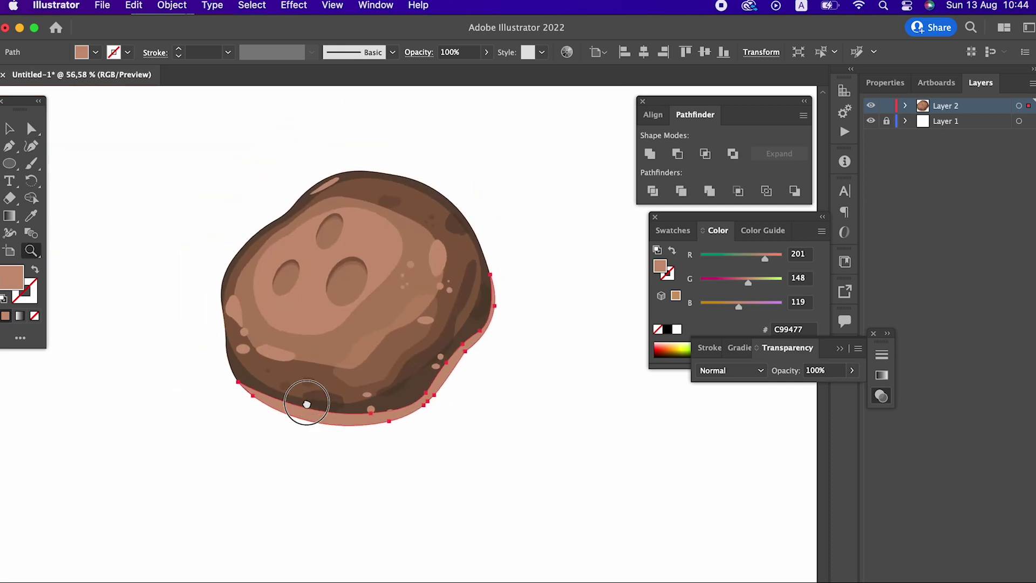
left_click(494, 415, "super")
left_click_drag(502, 424, 513, 418)
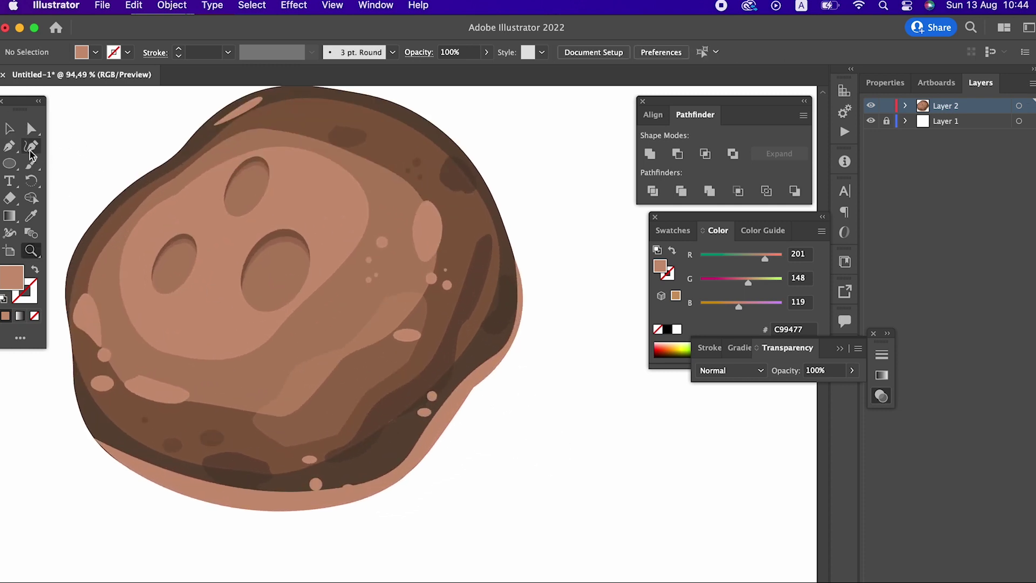
Set the pink back shape's fill to the lighter DBA78D
left_click(204, 493)
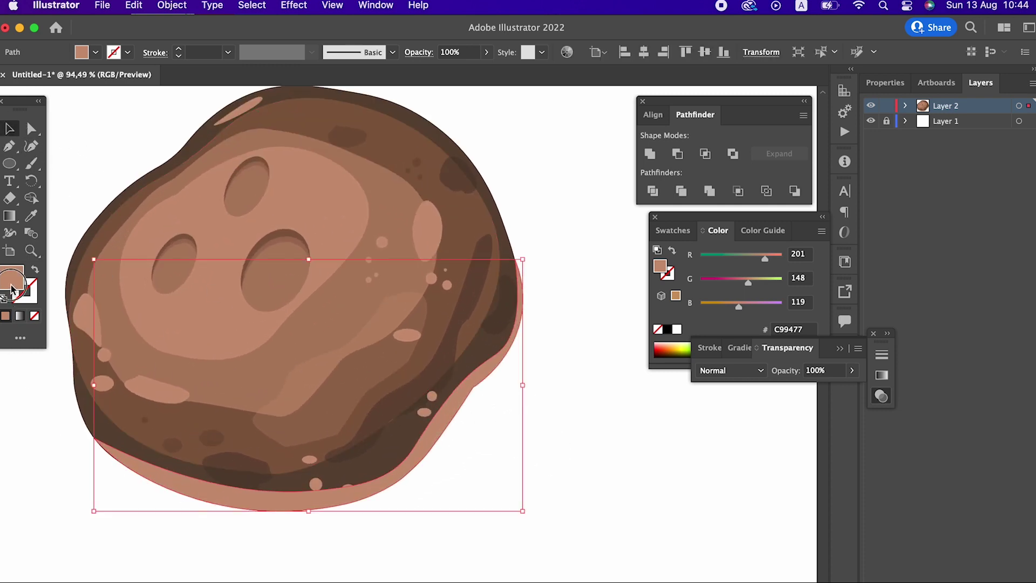
double_click(11, 288)
left_click(88, 88)
left_click_drag(88, 88, 92, 94)
left_click(367, 71)
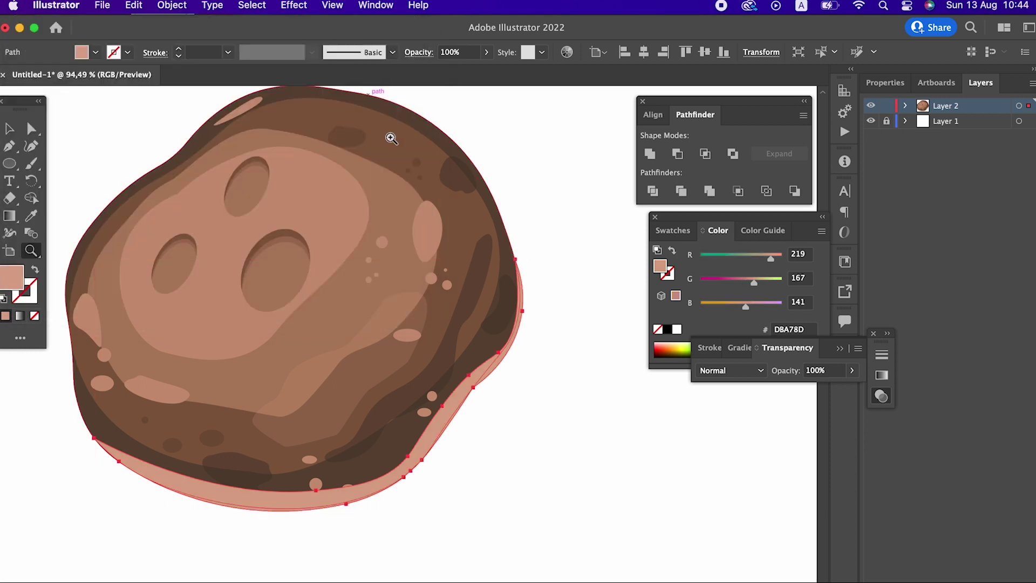
left_click_drag(391, 139, 363, 347)
Select the top crater group and paint over the dark patch with the Blob Brush
left_click(7, 130)
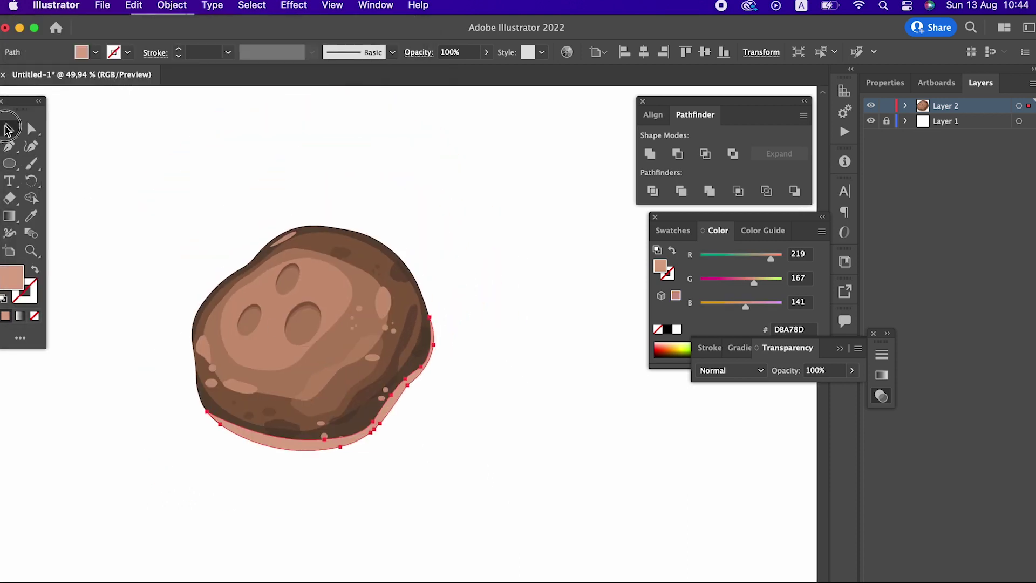
left_click(139, 186)
key("z")
left_click_drag(230, 274, 340, 365)
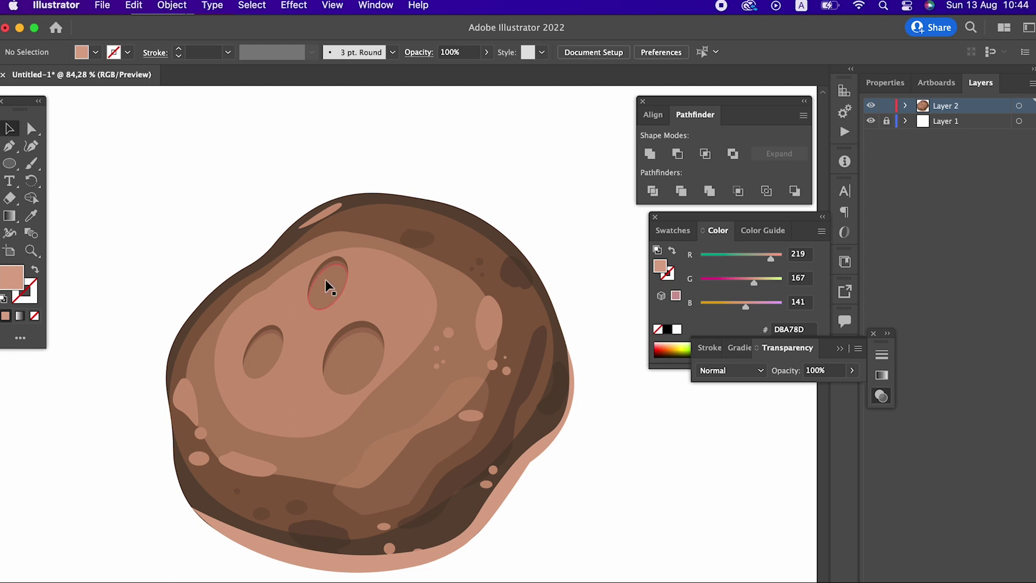
left_click(326, 280)
key("shift+b")
left_click_drag(324, 292, 343, 280)
left_click_drag(412, 285, 511, 377)
Move the small crater group toward the centre of the rock, undoing a mis-move
left_click(603, 466)
key("z")
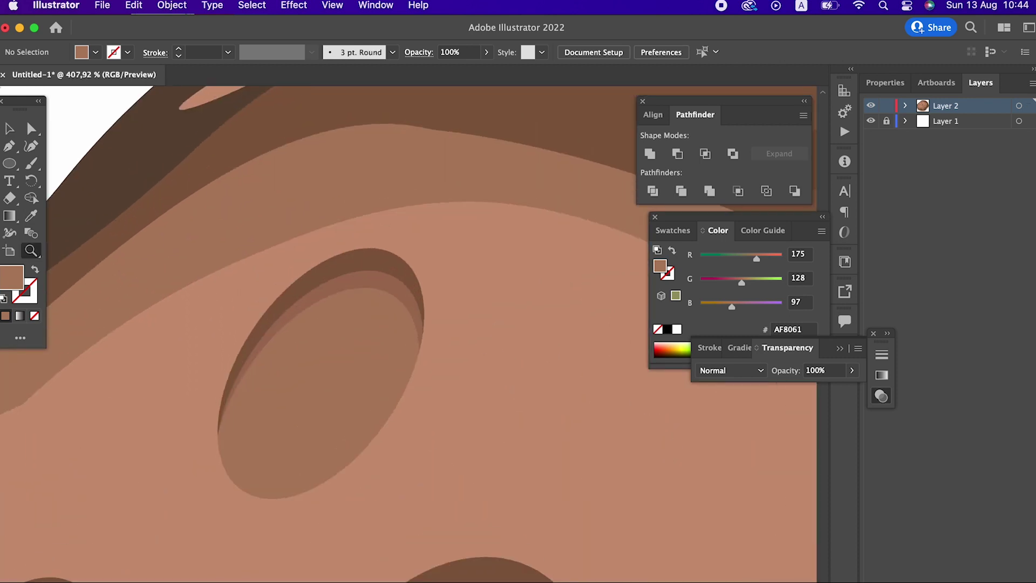
left_click(293, 344)
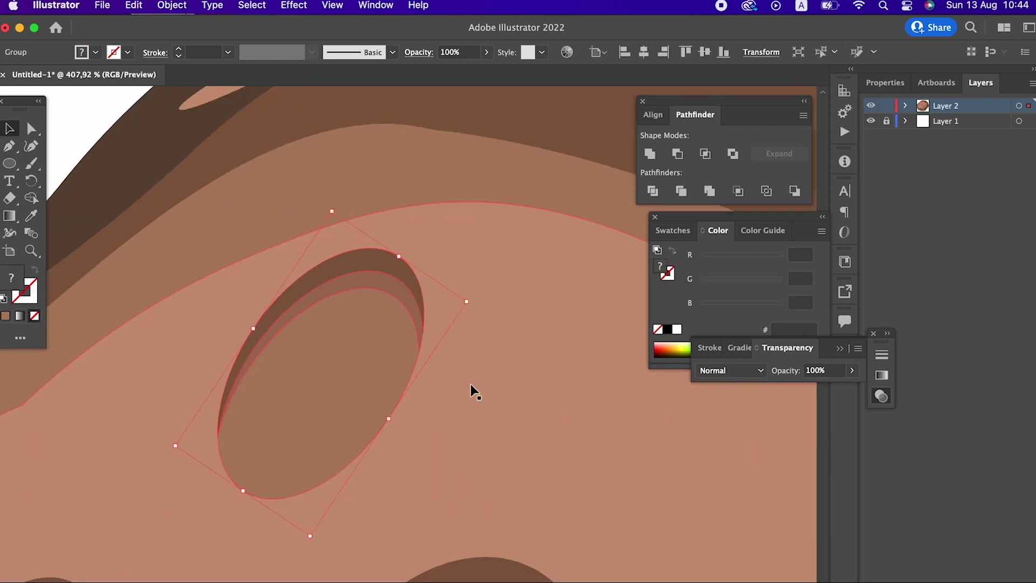
mouse_move(367, 346)
left_mouse_down()
mouse_move(494, 365)
mouse_move(559, 401)
mouse_move(407, 372)
mouse_move(542, 381)
left_mouse_up()
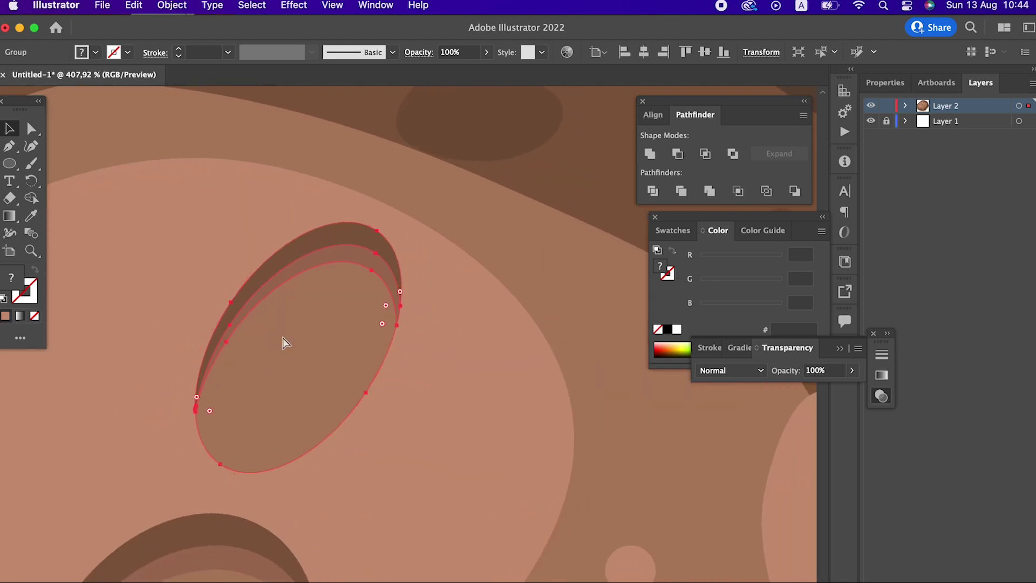
key("super+z")
key("super+shift+z")
key("super+z")
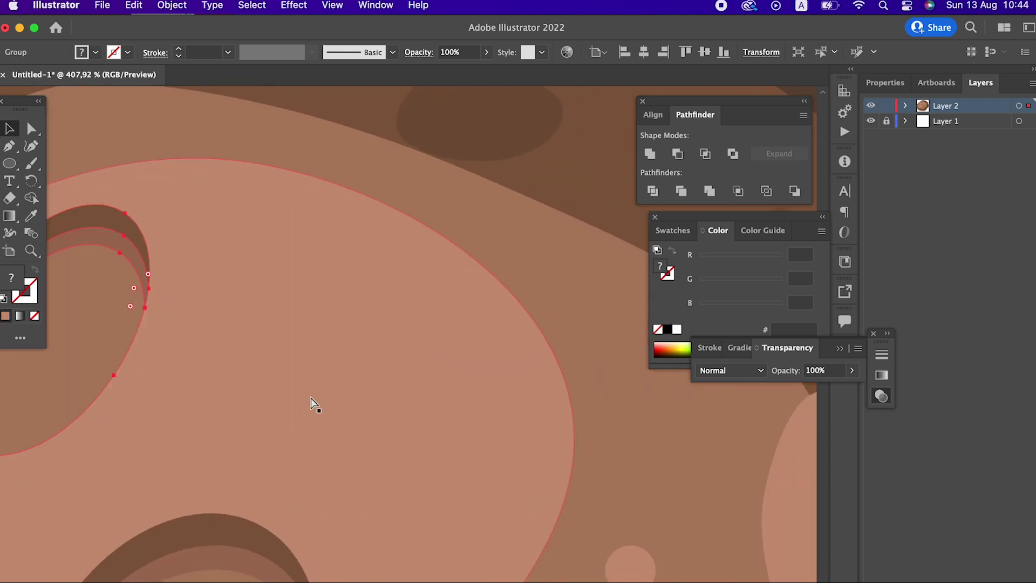
mouse_move(125, 339)
left_mouse_down()
mouse_move(382, 365)
mouse_move(473, 239)
mouse_move(455, 272)
mouse_move(169, 331)
left_mouse_up()
key("z")
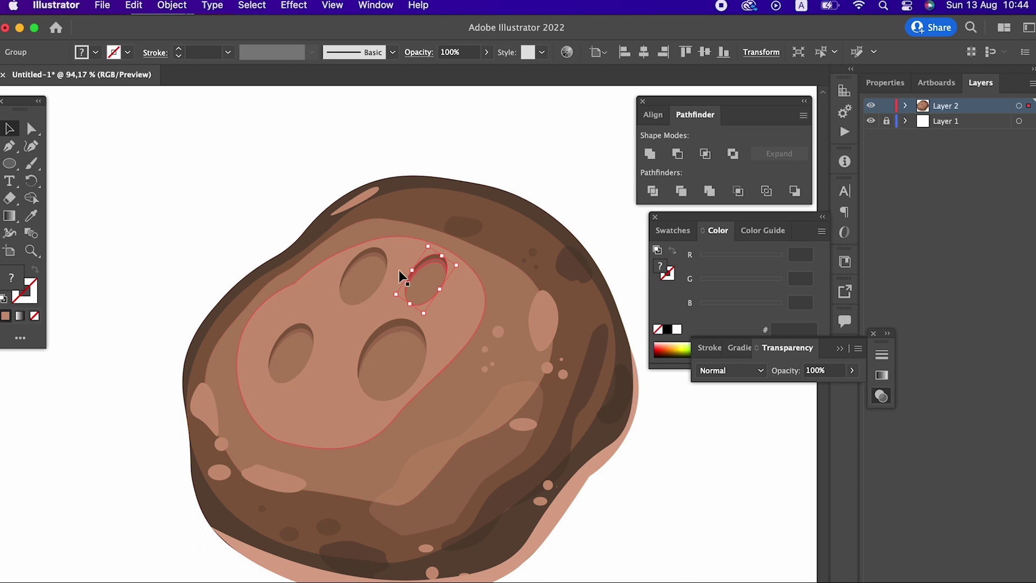
Rotate the small crater, nudge the left crater, and enlarge the middle crater
left_click_drag(468, 264, 472, 268)
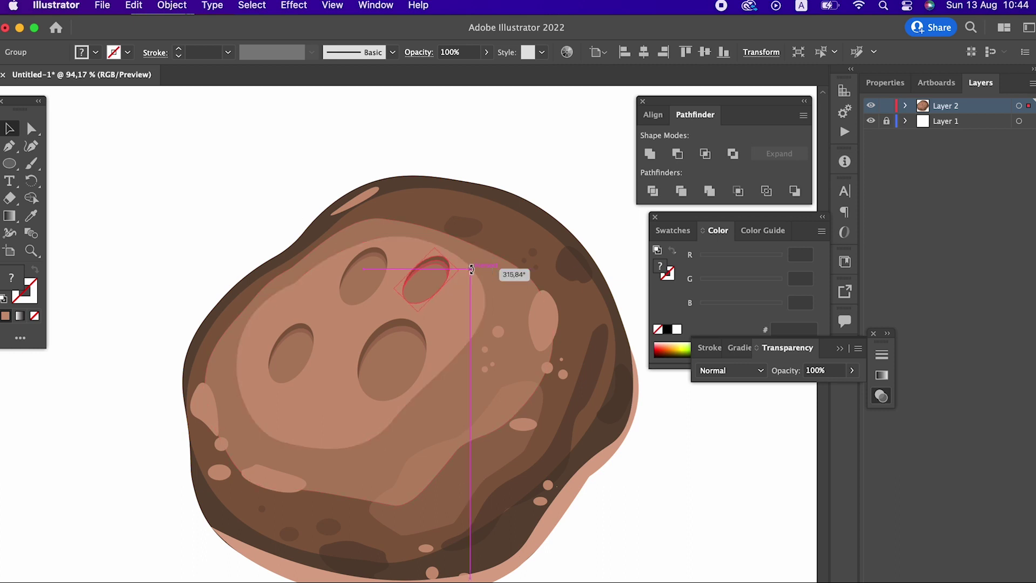
left_click_drag(382, 274, 358, 265)
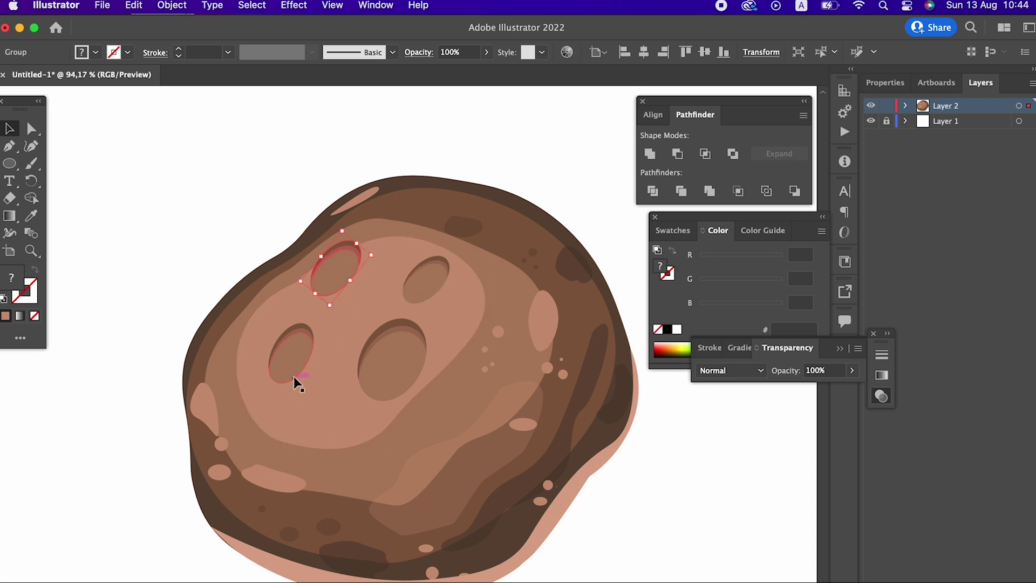
left_click_drag(294, 377, 277, 363)
left_click_drag(315, 328, 328, 340)
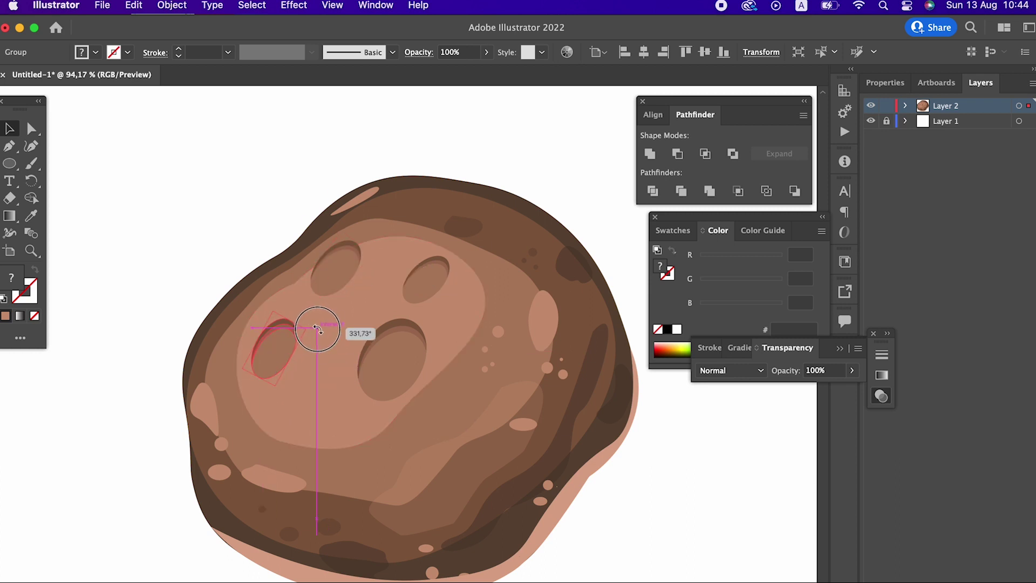
mouse_move(421, 367)
left_mouse_down()
mouse_move(384, 388)
mouse_move(414, 367)
mouse_move(159, 319)
mouse_move(241, 352)
left_mouse_up()
key("z")
left_click_drag(506, 408, 507, 470)
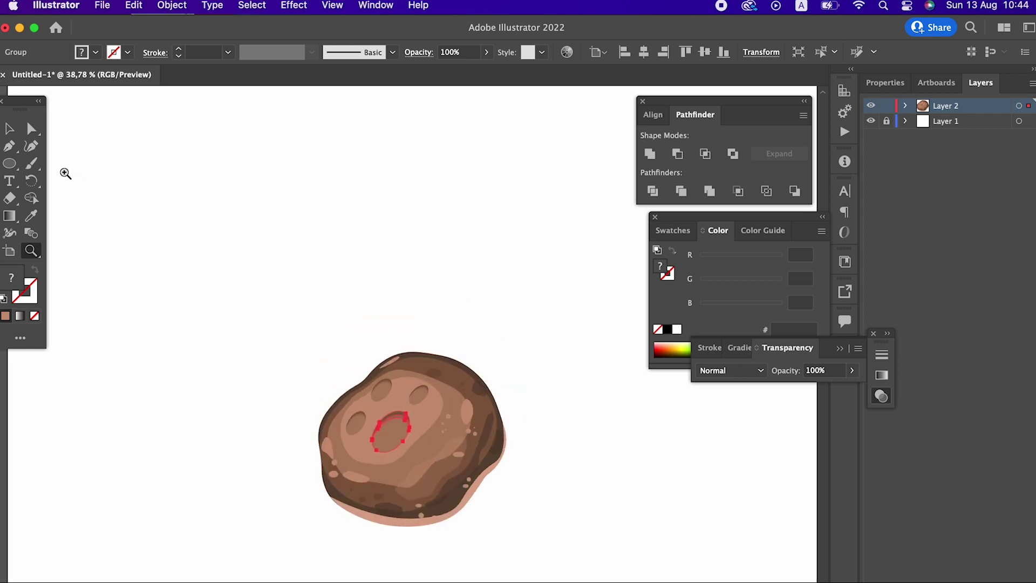
left_click(189, 255)
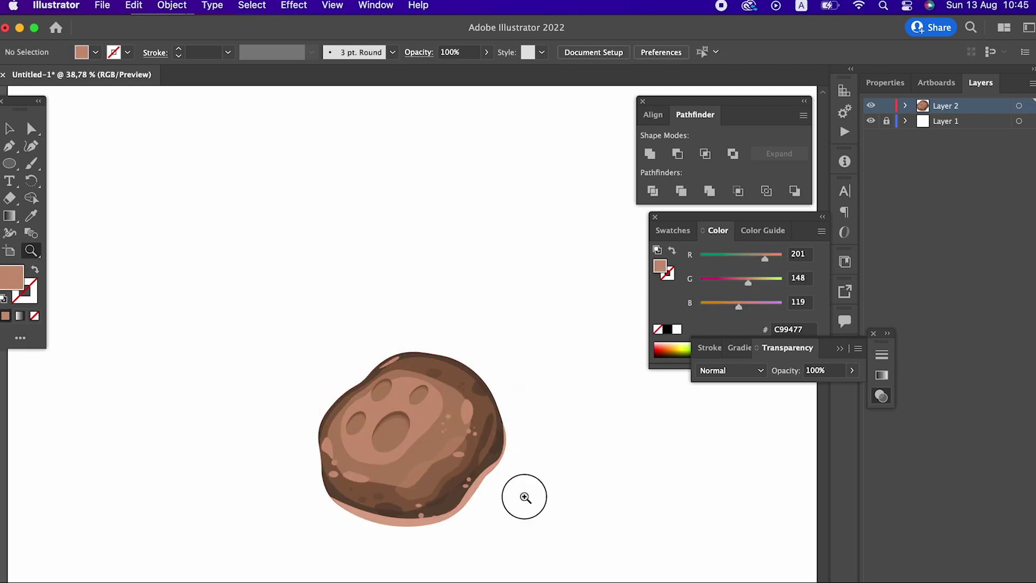
Darken the rock's outer shape fill to brown 564638
left_click(528, 493)
left_click(31, 128)
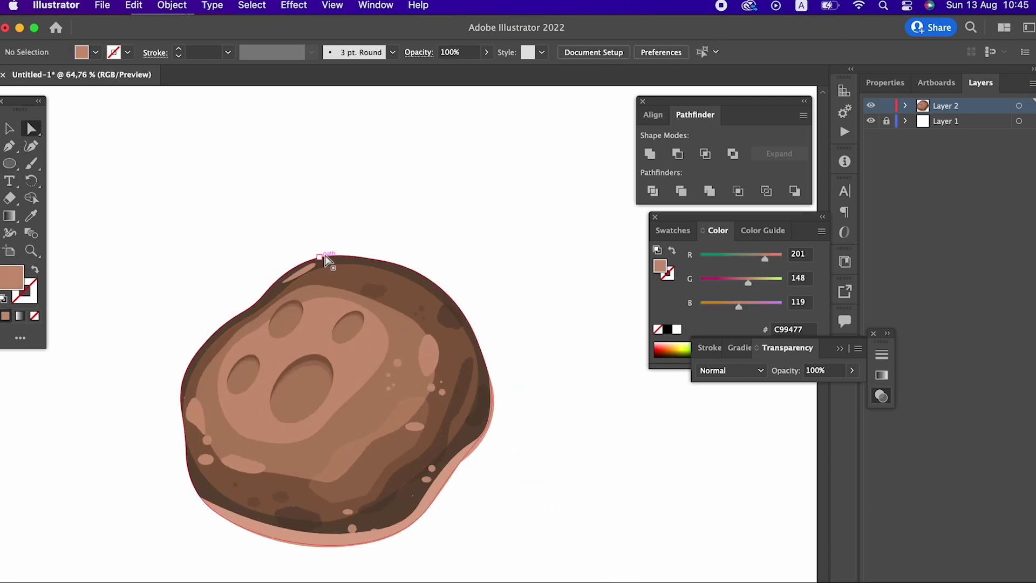
left_click(339, 253)
double_click(21, 284)
left_click(78, 189)
left_click(369, 72)
key("z")
left_click_drag(400, 232, 351, 321)
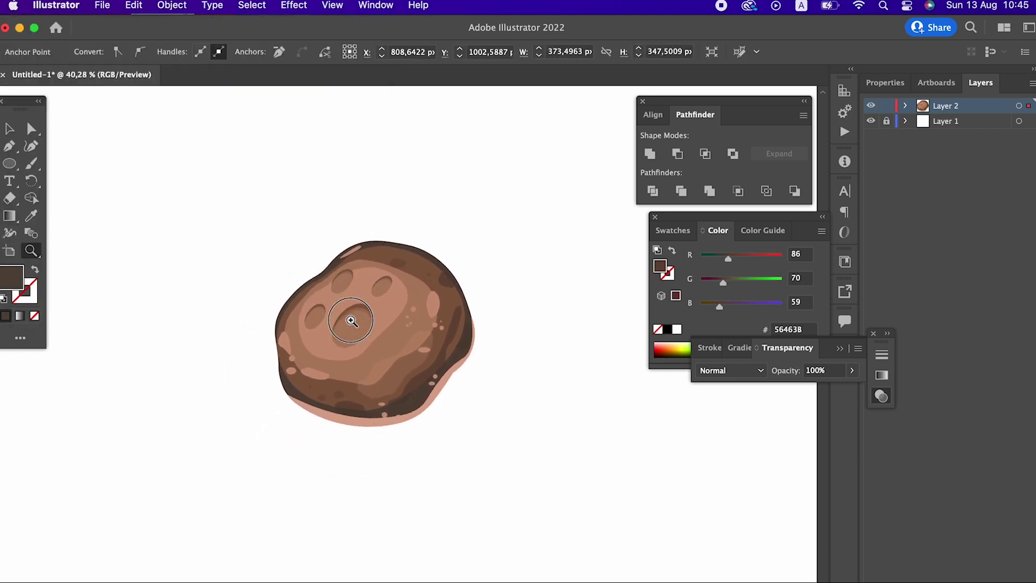
left_click(351, 321)
Select every rock part and group them with Object > Group
left_click(9, 129)
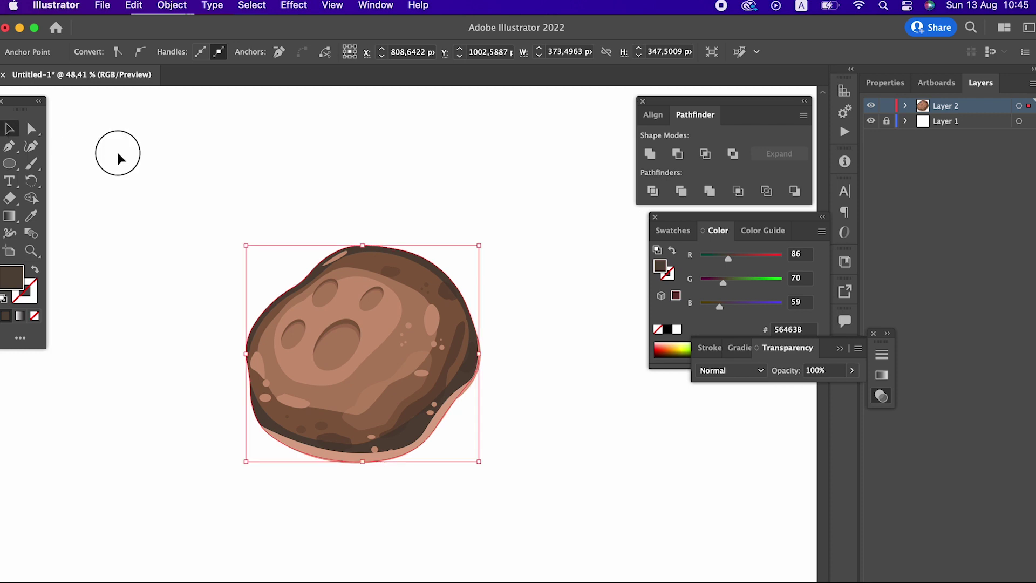
left_click_drag(116, 155, 579, 499)
left_click(172, 6)
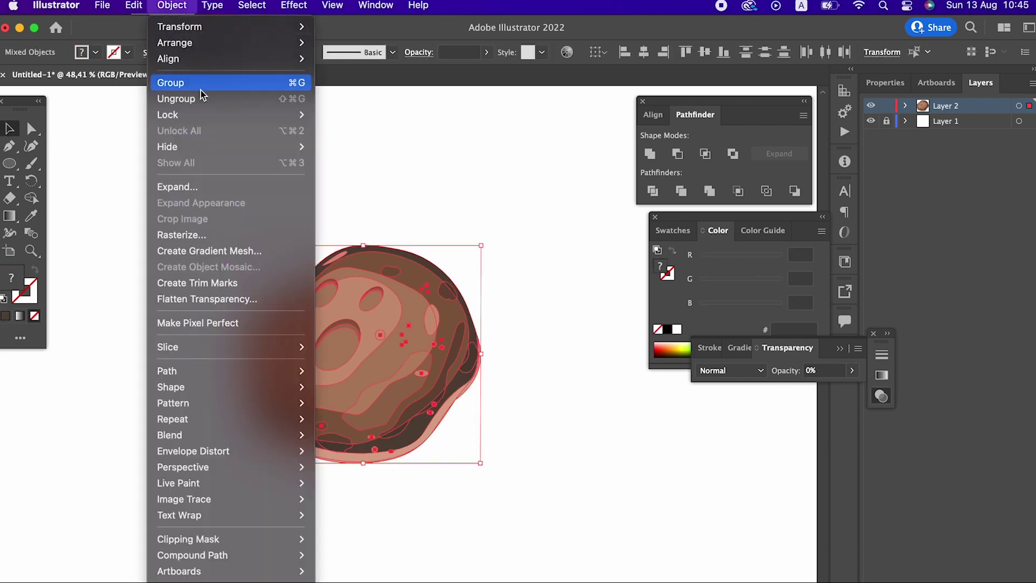
left_click(183, 81)
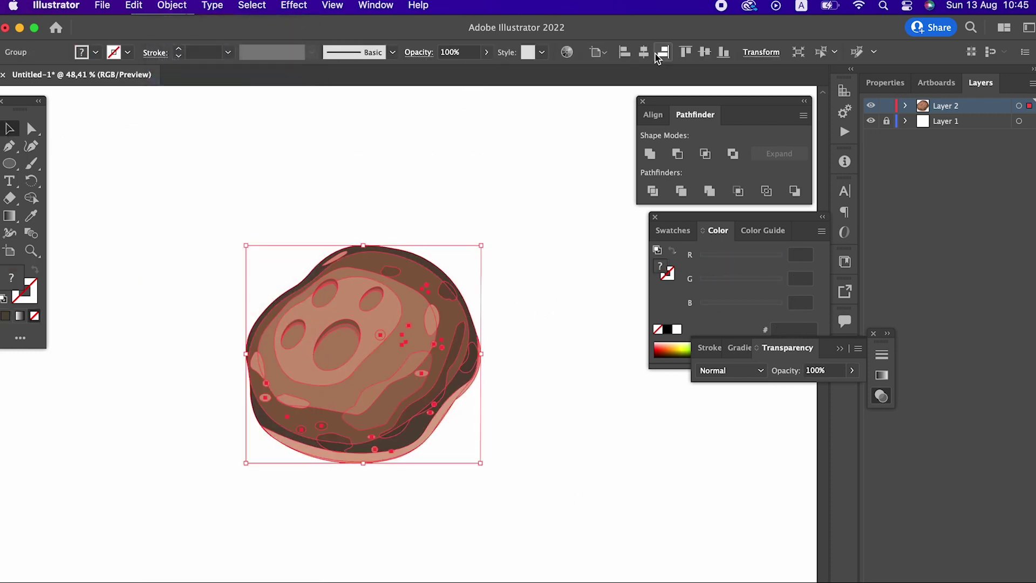
Reposition the rock group with the Align buttons and deselect it
left_click(656, 53)
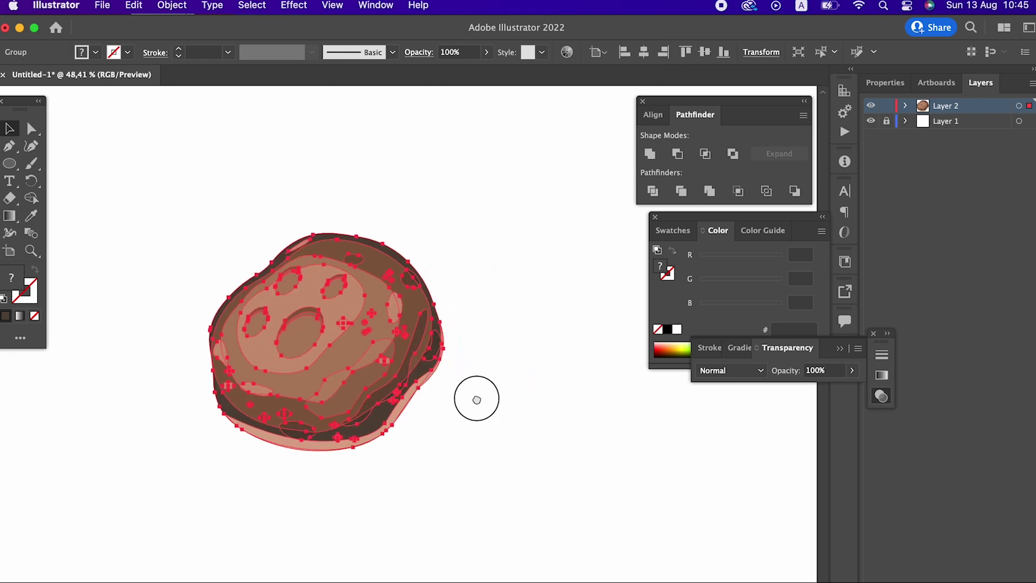
left_click(644, 51)
left_click(704, 52)
left_click(484, 360)
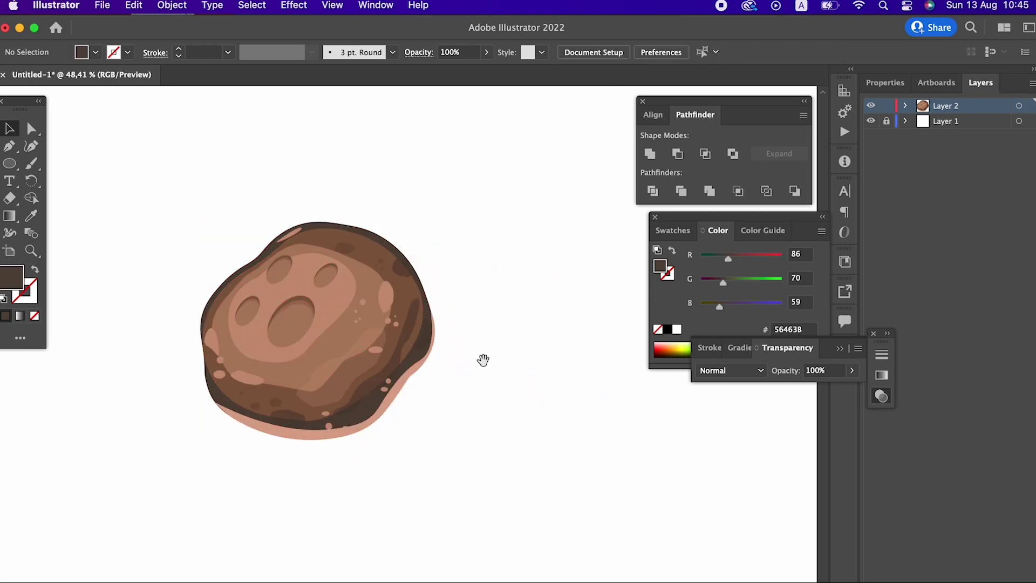
key("z")
mouse_move(456, 428)
left_mouse_down()
mouse_move(358, 381)
mouse_move(432, 402)
left_mouse_up()
On Layer 1, start the tail outline with the Pen tool around the rock's lower side
left_click(968, 121)
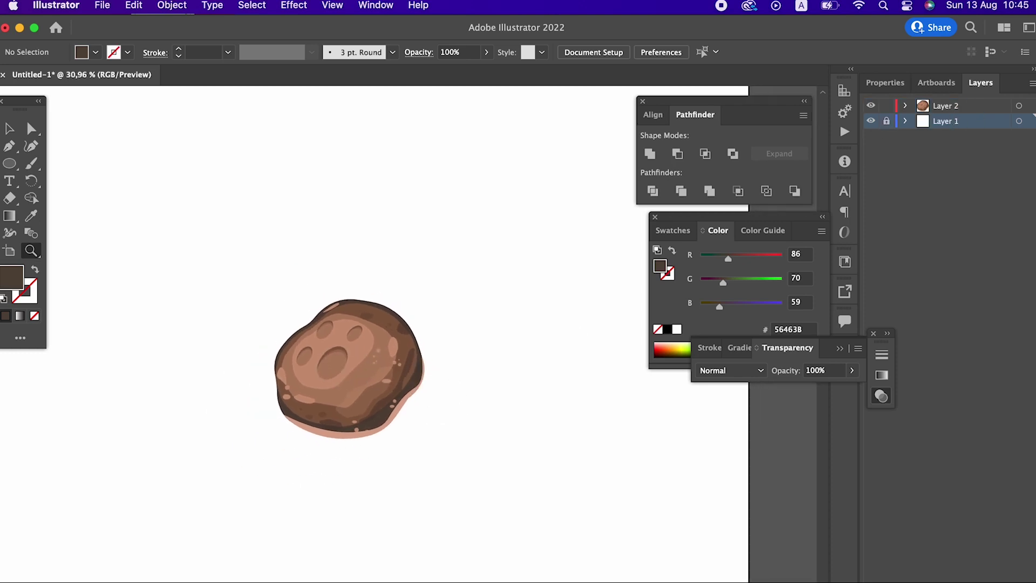
left_click_drag(524, 380, 540, 389)
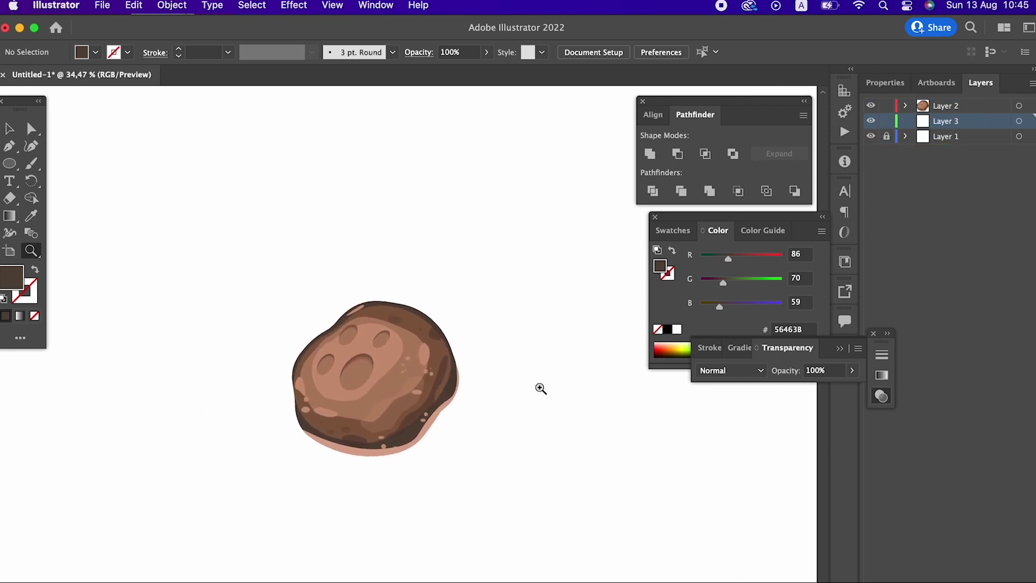
left_click(9, 146)
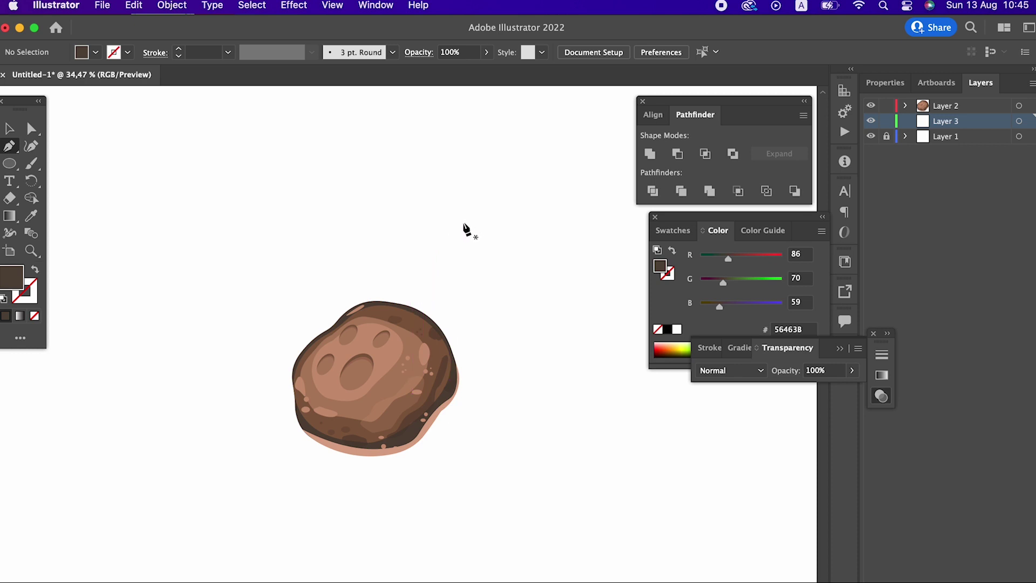
left_click(367, 273)
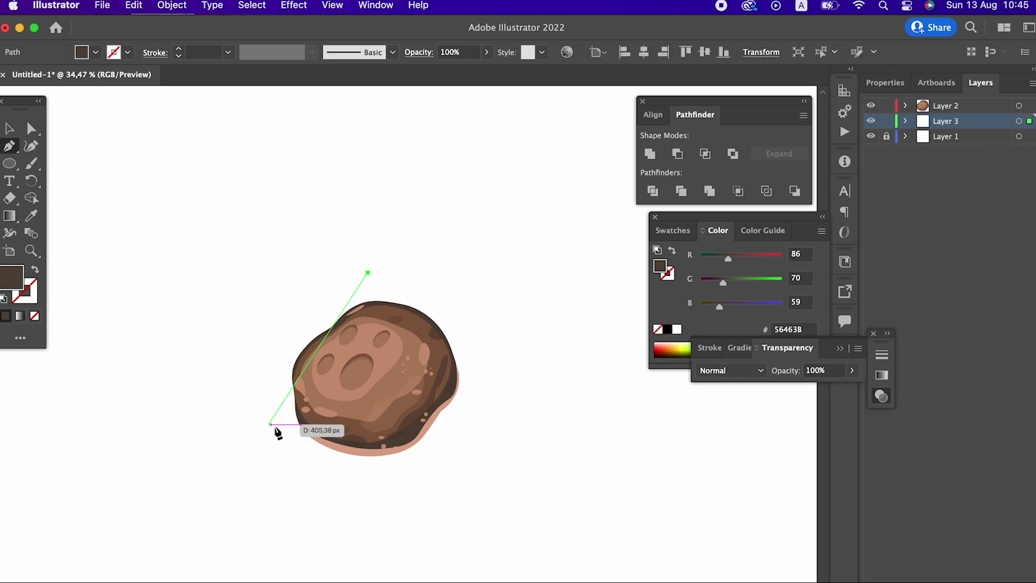
left_click(284, 416)
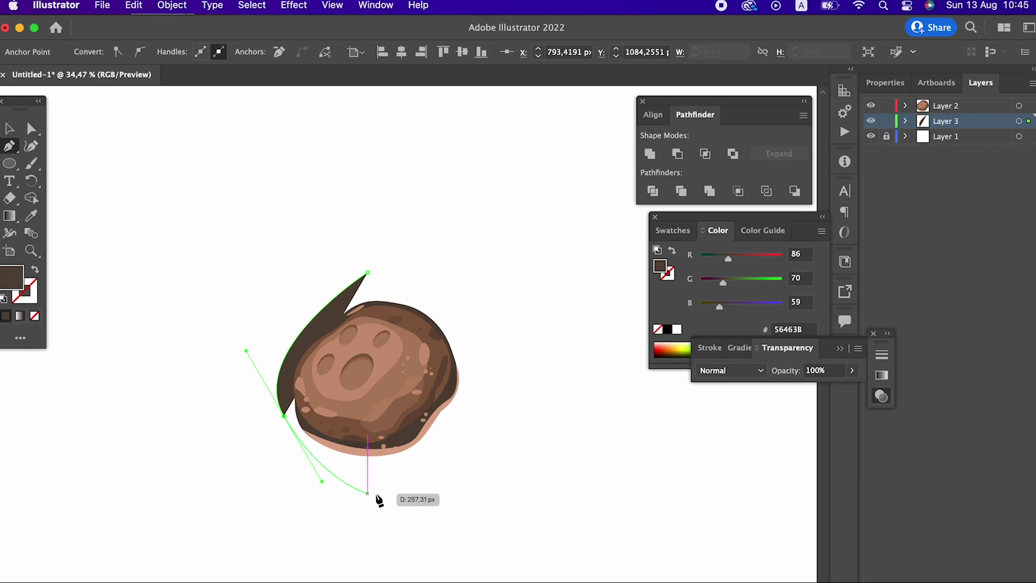
left_click_drag(430, 448, 472, 419)
mouse_move(490, 354)
left_mouse_down()
mouse_move(510, 342)
mouse_move(483, 350)
mouse_move(522, 307)
mouse_move(472, 328)
left_mouse_up()
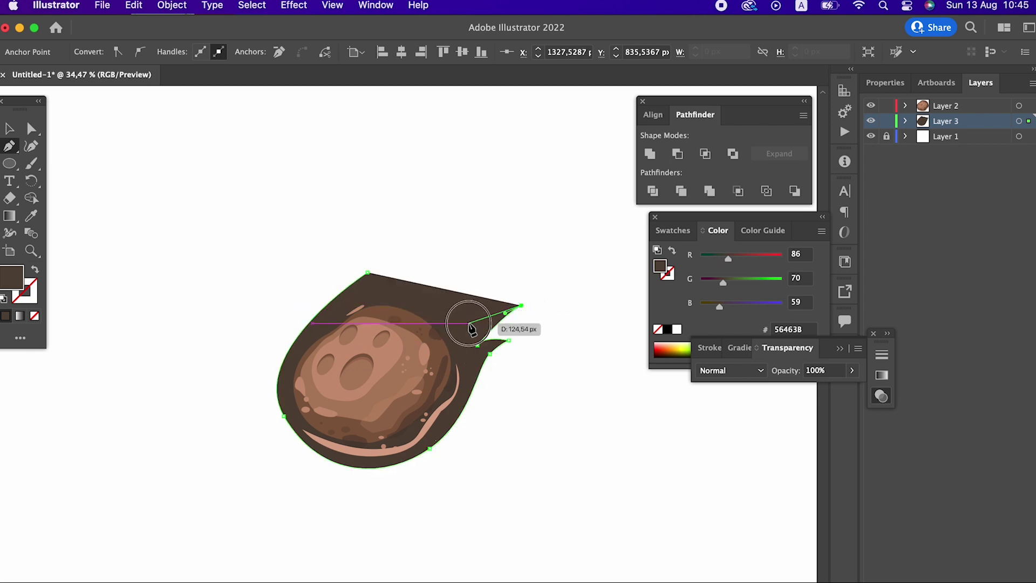
left_click_drag(472, 328, 474, 329)
Add the long upper-right tail tips and pointed spikes along the tail's upper edge
left_click_drag(506, 290, 561, 213)
left_click(556, 228)
left_click_drag(453, 328, 466, 309)
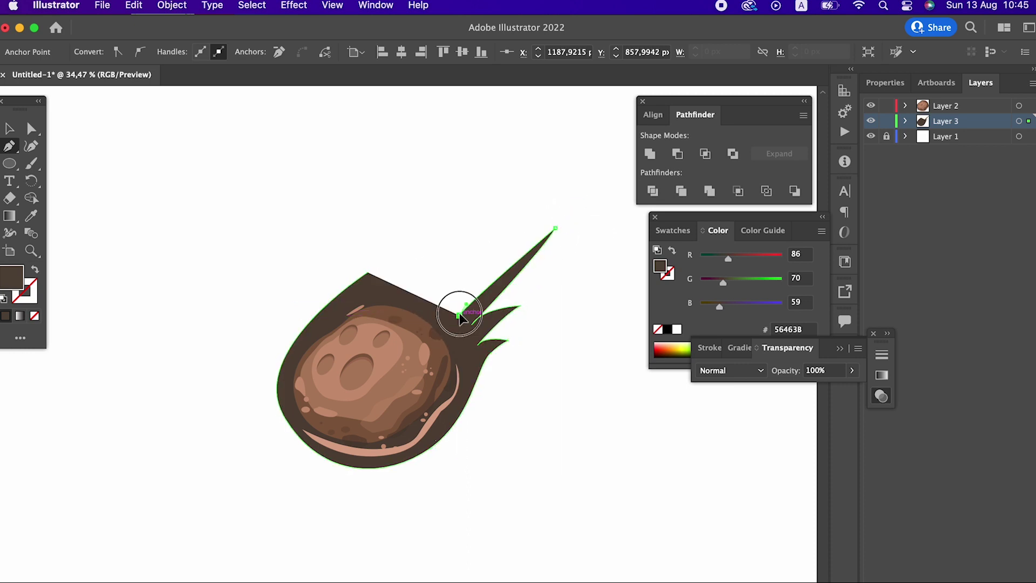
left_click_drag(556, 200, 591, 177)
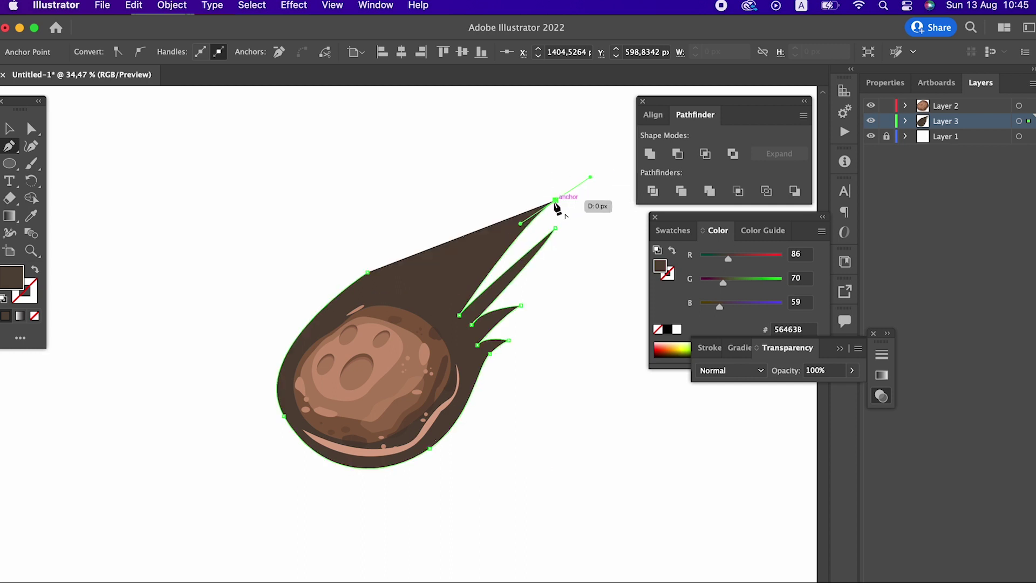
left_click_drag(439, 292, 440, 299)
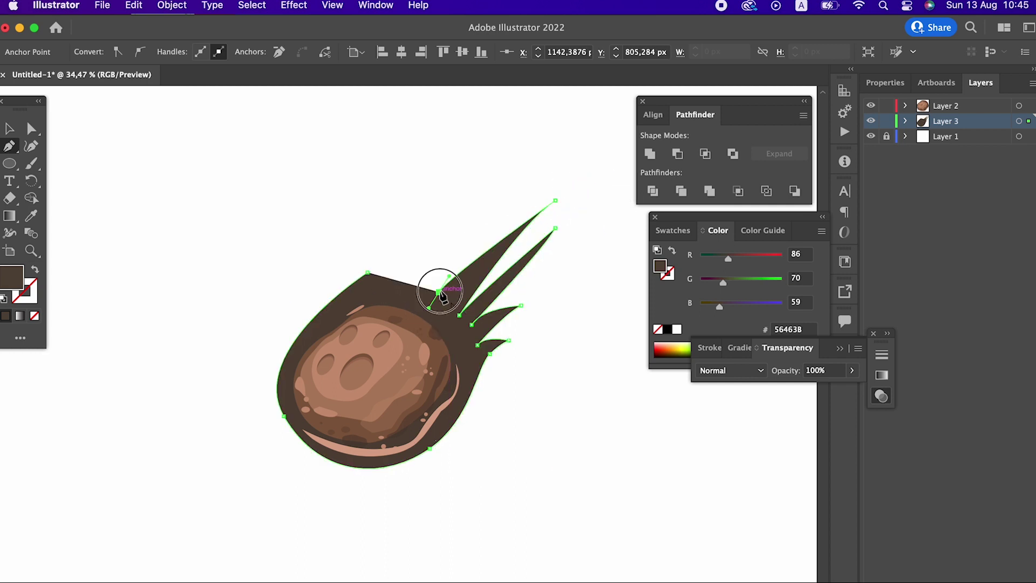
left_click_drag(495, 222, 508, 214)
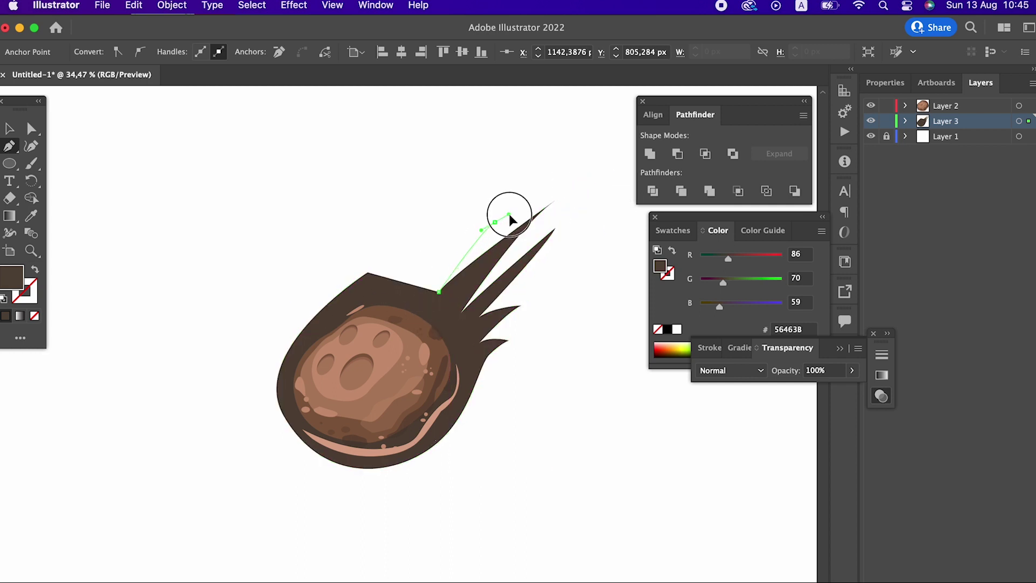
left_click(423, 276)
left_click(466, 205)
left_click_drag(468, 210, 390, 291)
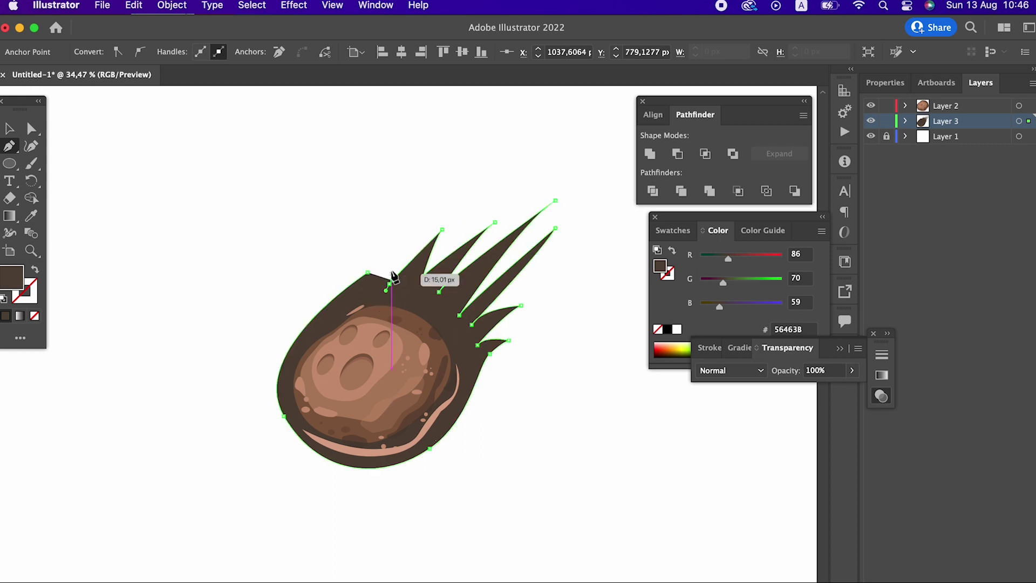
mouse_move(406, 253)
left_mouse_down()
mouse_move(434, 237)
mouse_move(370, 276)
left_mouse_up()
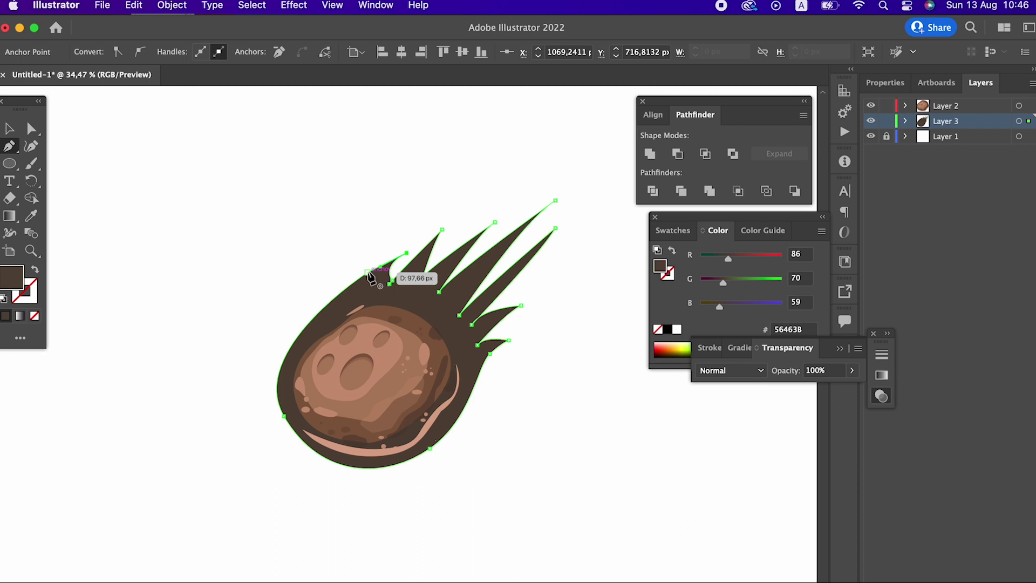
Select the finished dark tail shape with the Selection tool
scroll(398, 376, "down", 2)
left_click(9, 128)
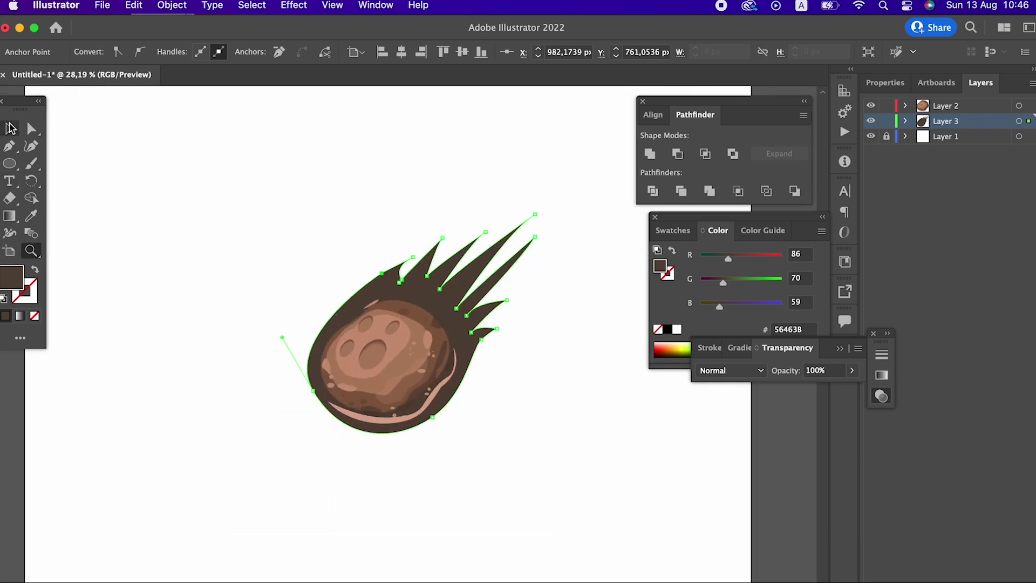
left_click(352, 277)
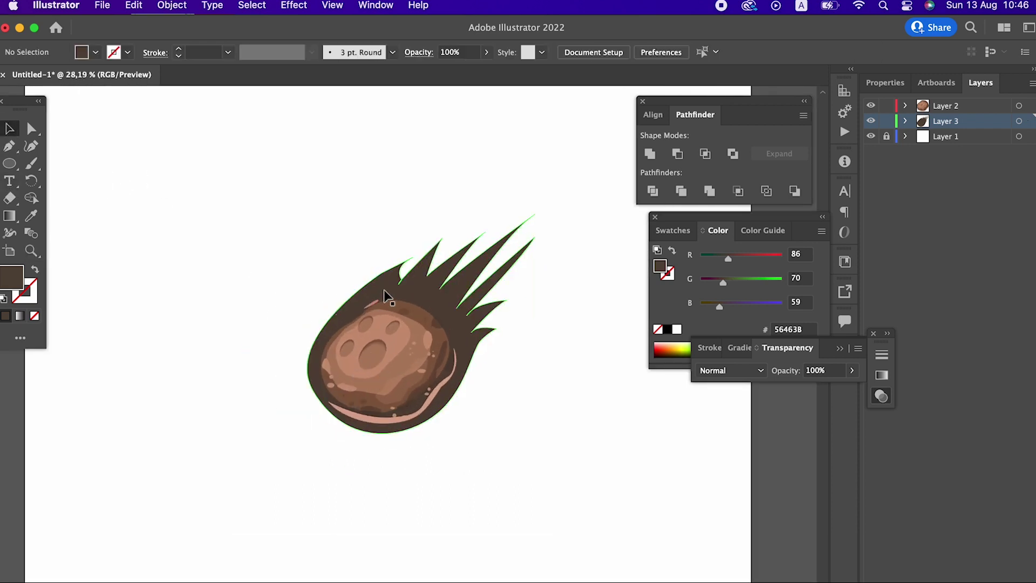
left_click(410, 296)
left_click(488, 271)
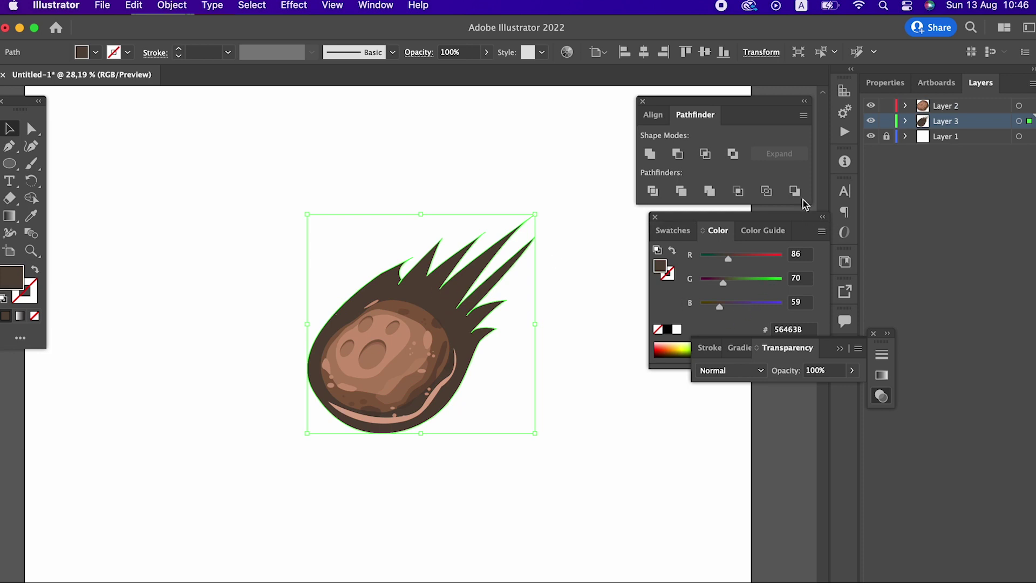
Fill the tail shape with yellow from the Swatches panel
left_click(679, 231)
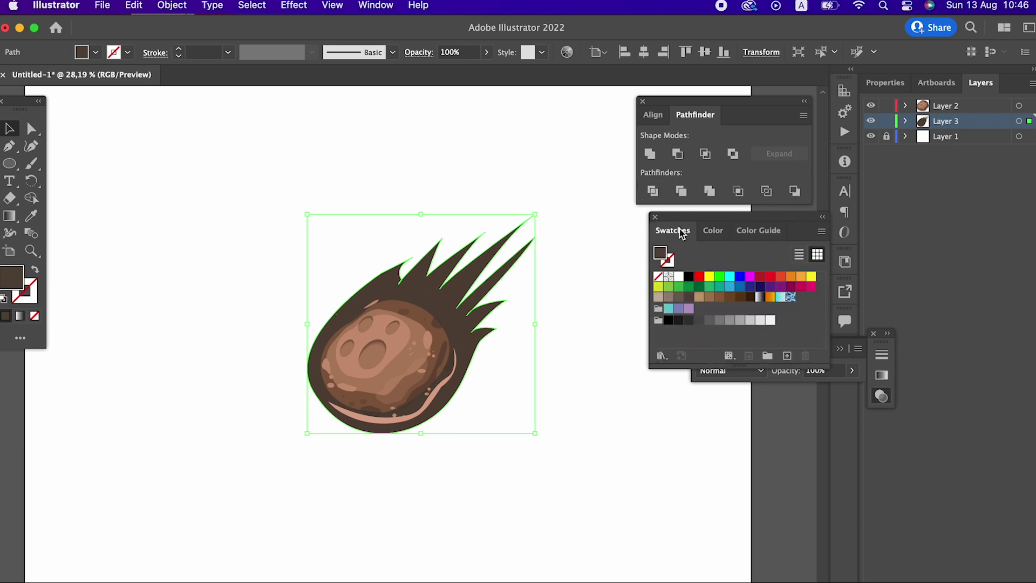
left_click(812, 276)
key("z")
left_click_drag(565, 288, 745, 377)
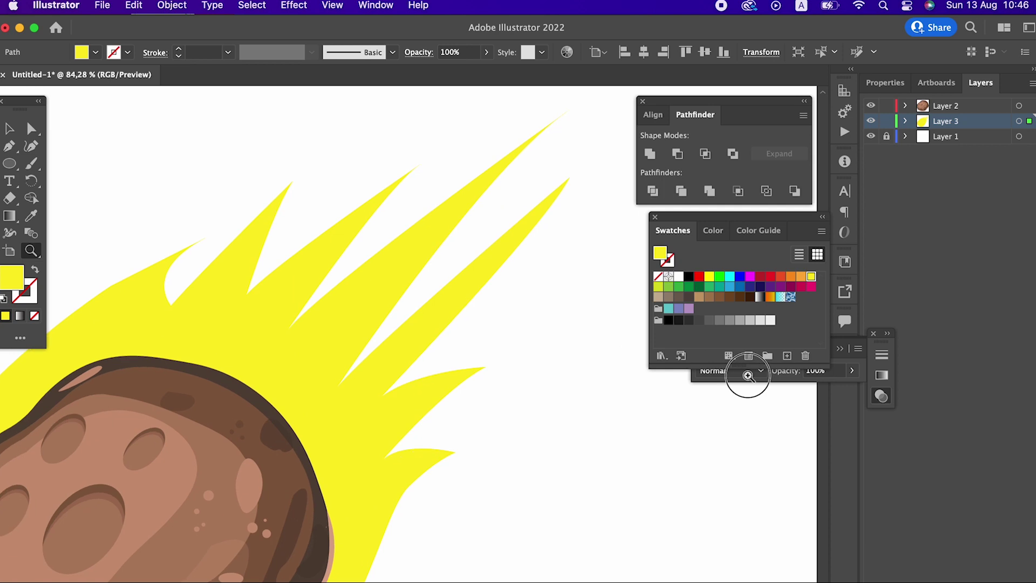
Curve and sharpen the left spike's points with the Curvature tool
left_click(32, 146)
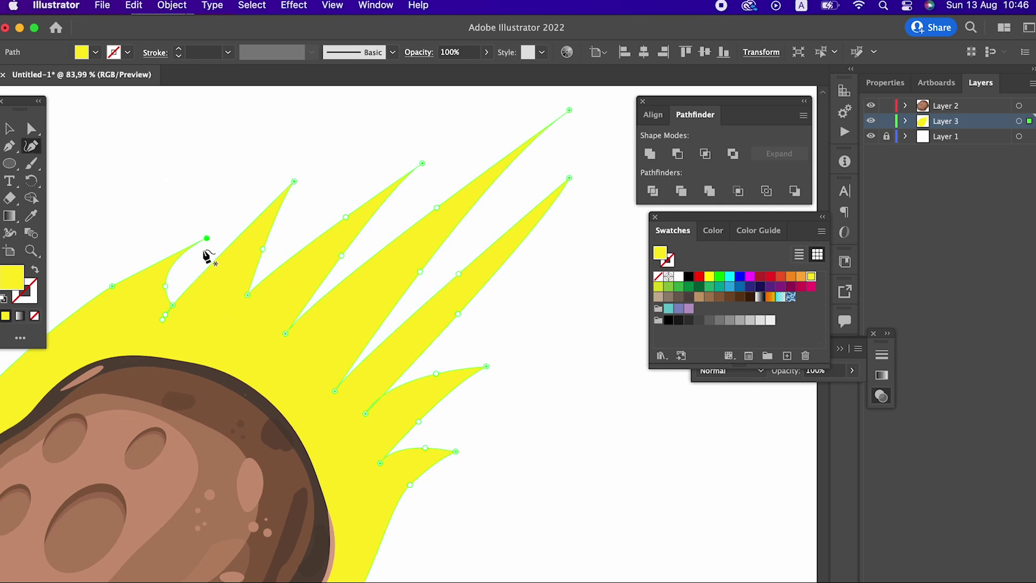
mouse_move(165, 285)
left_mouse_down()
mouse_move(174, 278)
mouse_move(169, 317)
mouse_move(223, 252)
left_mouse_up()
left_click_drag(163, 319, 166, 310)
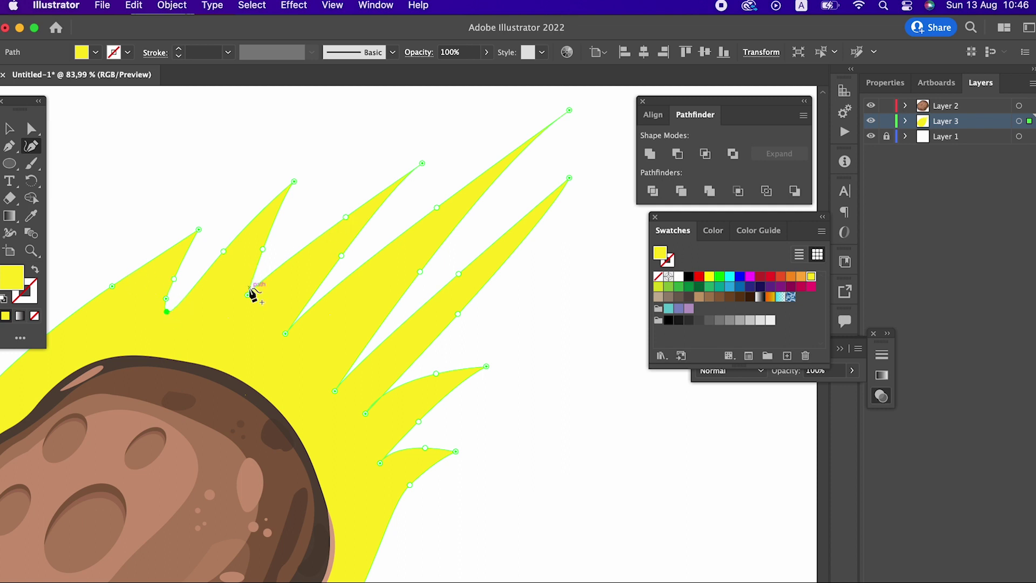
left_click_drag(250, 283, 245, 281)
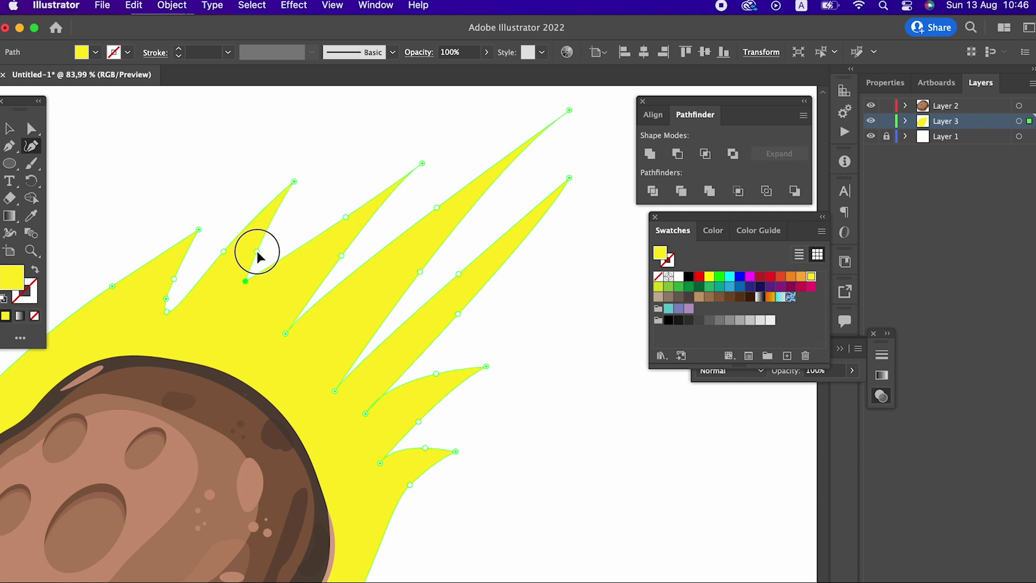
left_click_drag(347, 217, 329, 208)
left_click_drag(421, 164, 415, 160)
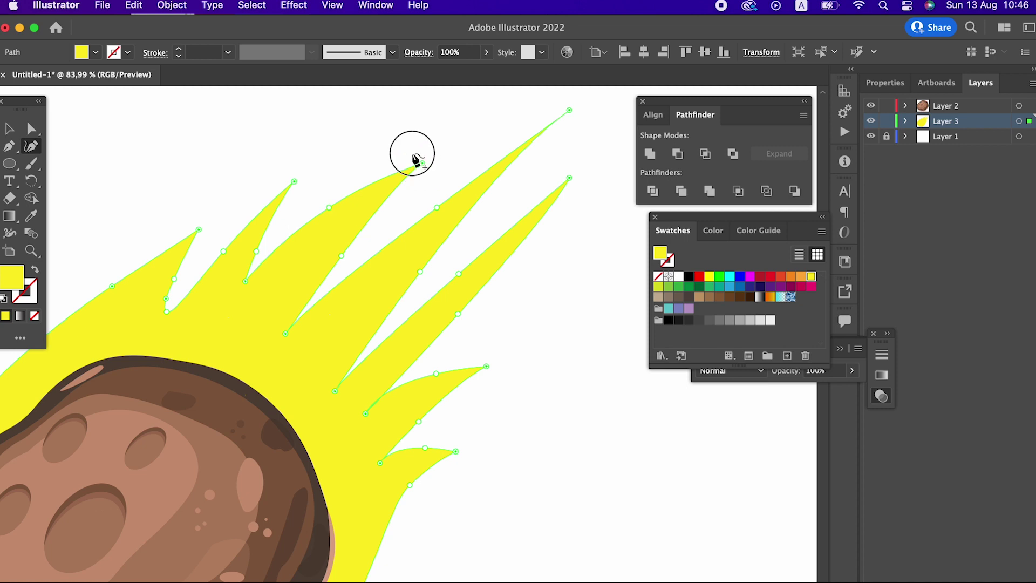
key("v")
key("z")
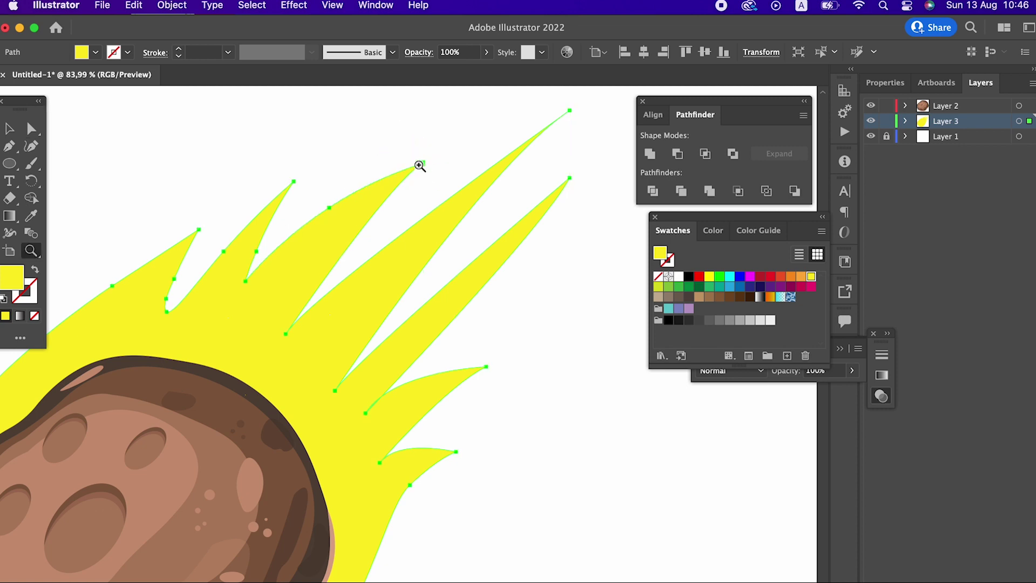
left_click(31, 148)
left_click_drag(422, 164, 408, 155)
Reshape the valleys between spikes and move the long spike tip up-left
left_click_drag(342, 255, 358, 224)
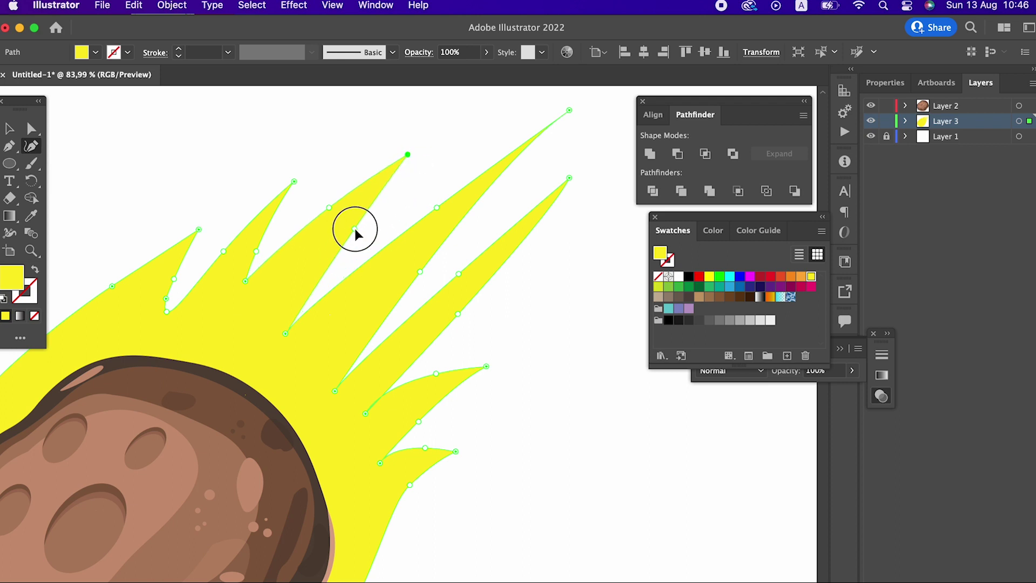
left_click_drag(285, 333, 335, 268)
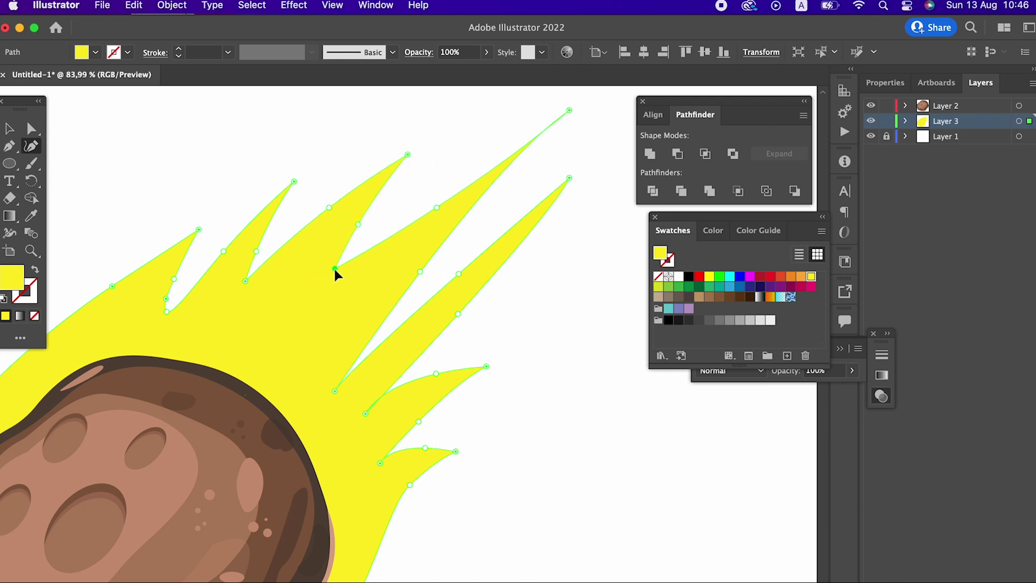
left_click_drag(557, 157, 518, 205)
left_click_drag(400, 258, 391, 235)
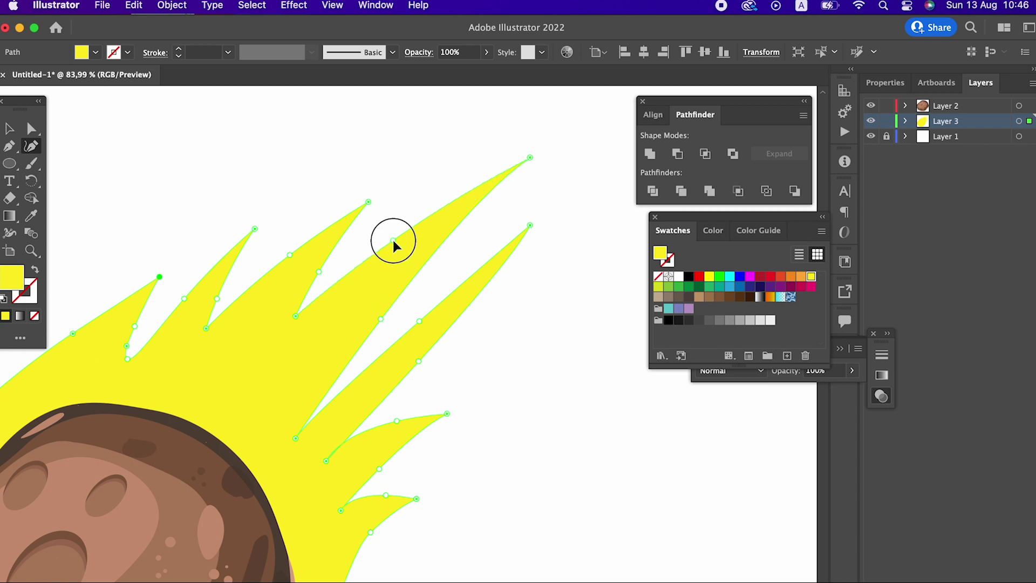
left_click_drag(529, 157, 522, 141)
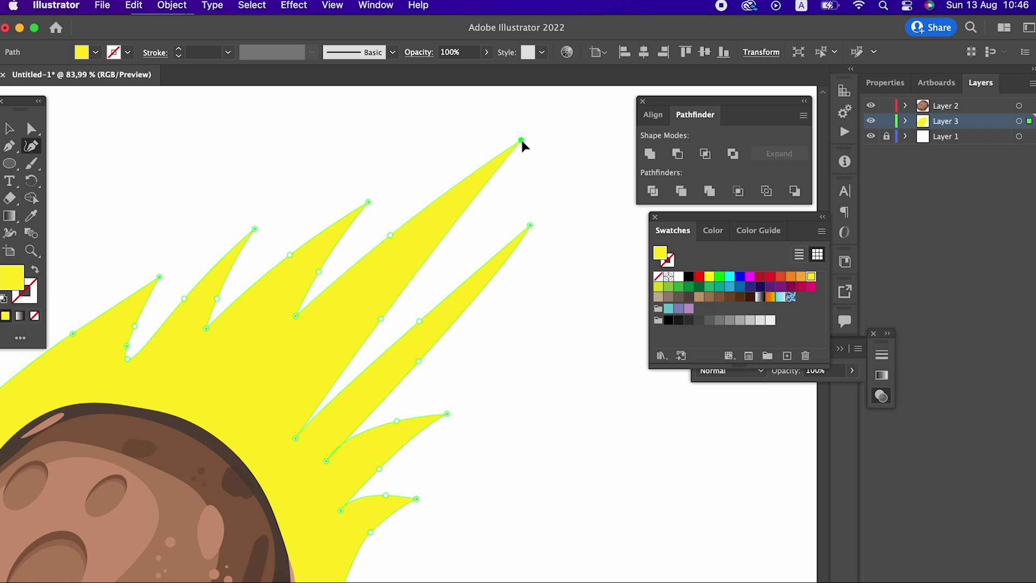
left_click_drag(296, 438, 369, 344)
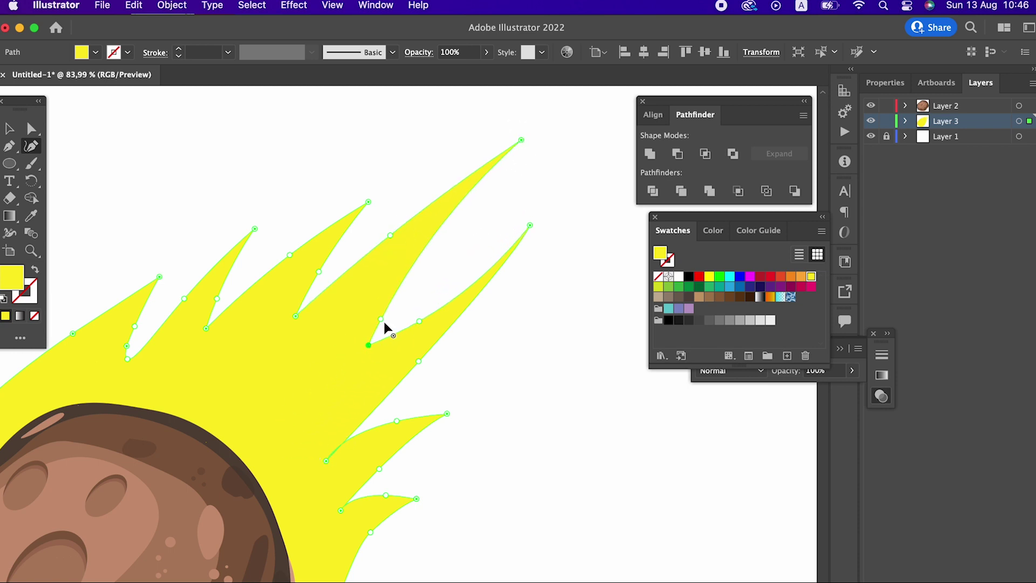
Curve the lower spikes' edges and pull out a new pointed flame tip
left_click(421, 265)
left_click_drag(418, 321, 413, 317)
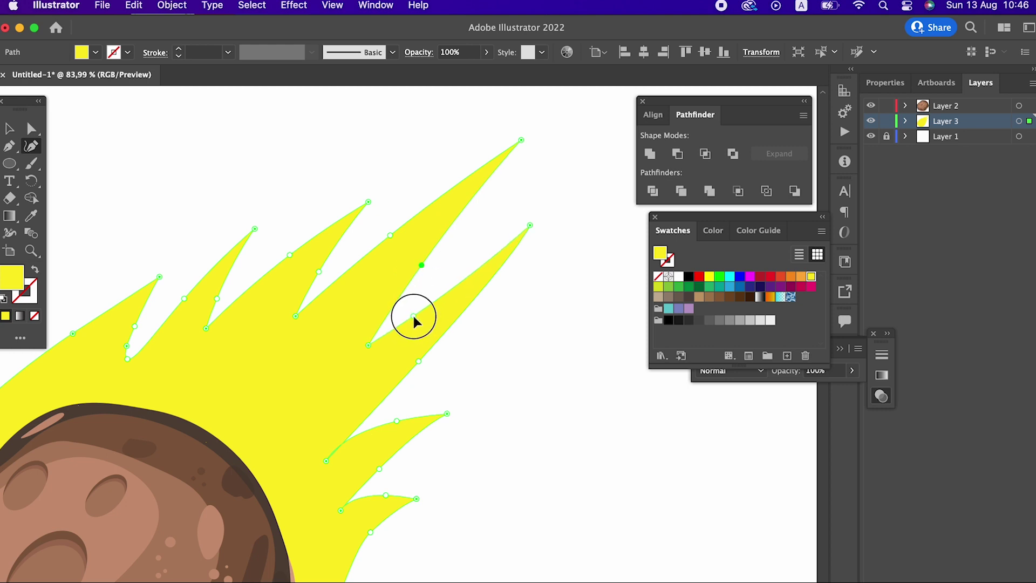
left_click_drag(529, 225, 516, 232)
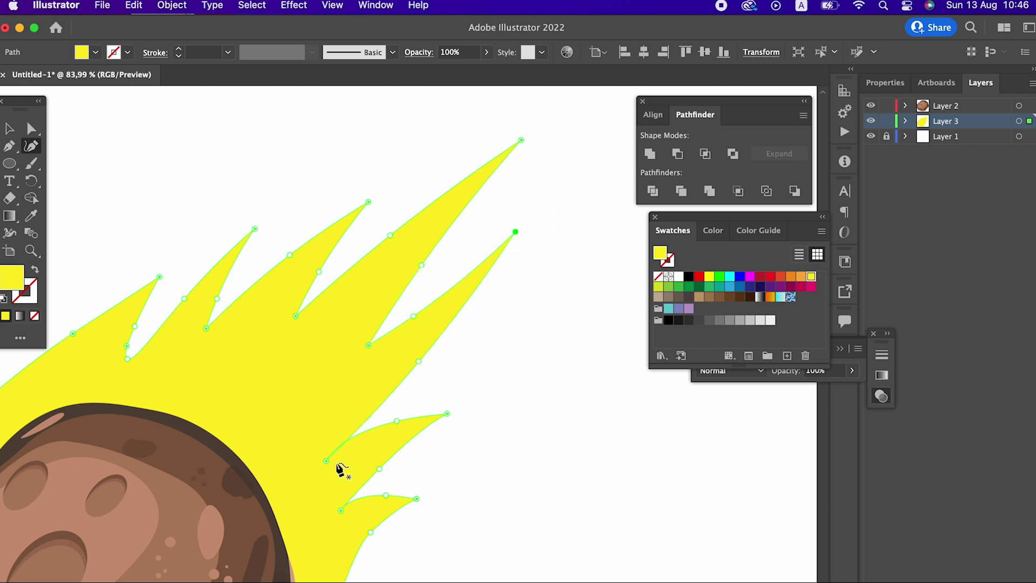
left_click_drag(327, 460, 342, 435)
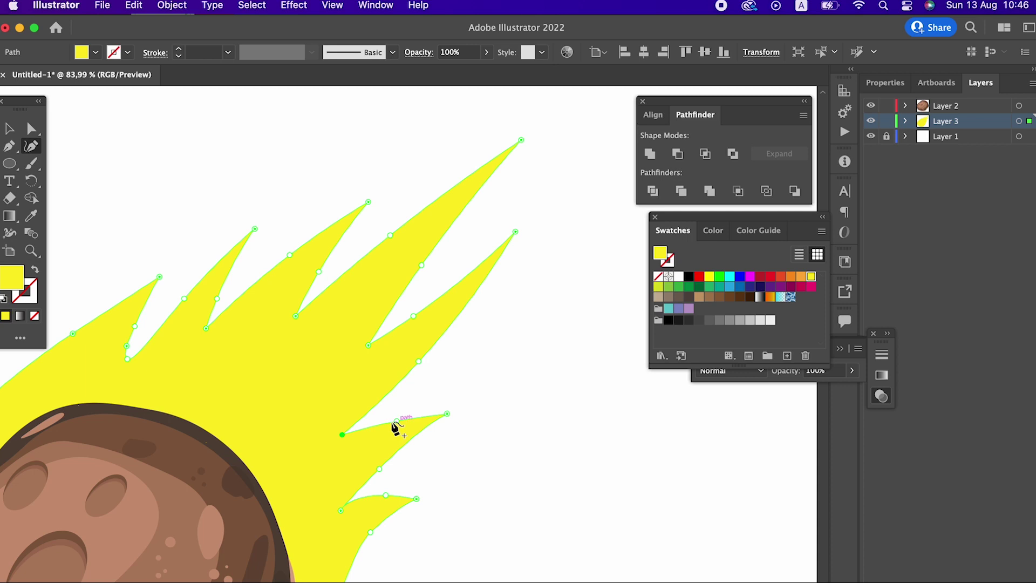
mouse_move(399, 419)
left_mouse_down()
mouse_move(446, 416)
mouse_move(443, 391)
left_mouse_up()
mouse_move(419, 525)
left_mouse_down()
mouse_move(508, 305)
mouse_move(476, 278)
left_mouse_up()
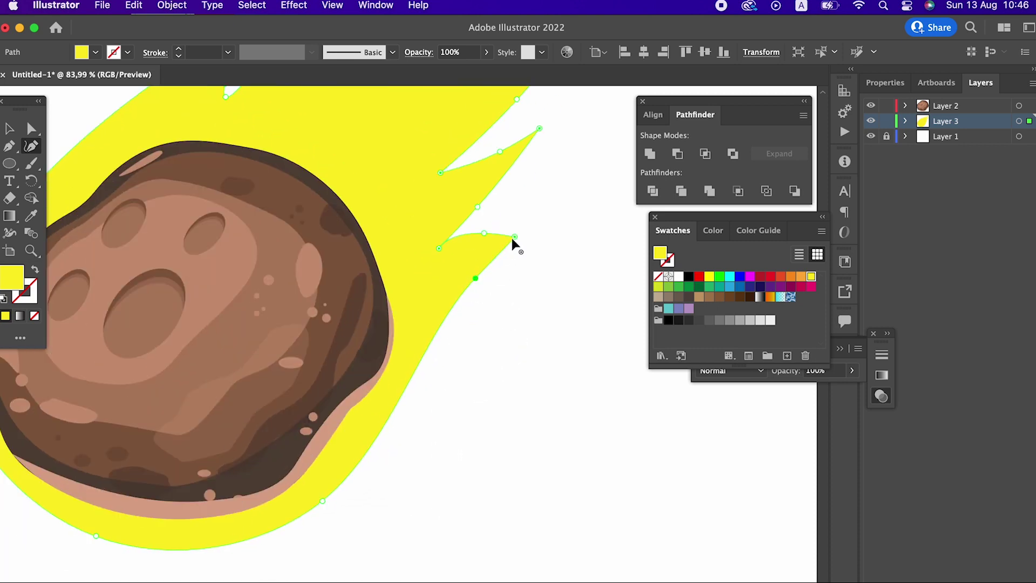
left_click_drag(511, 238, 516, 203)
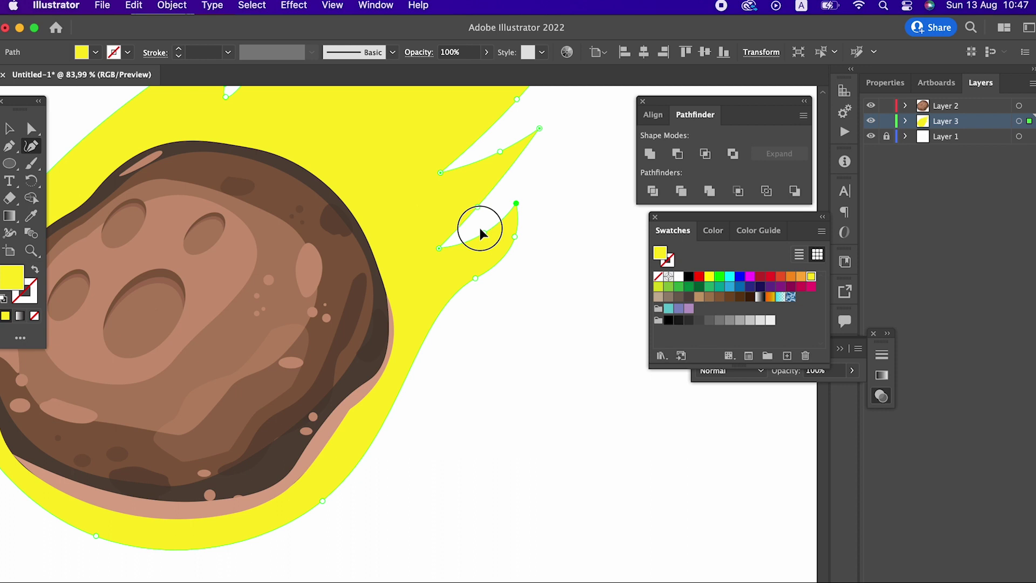
Nudge a notch point between the flame spikes slightly left
key("z")
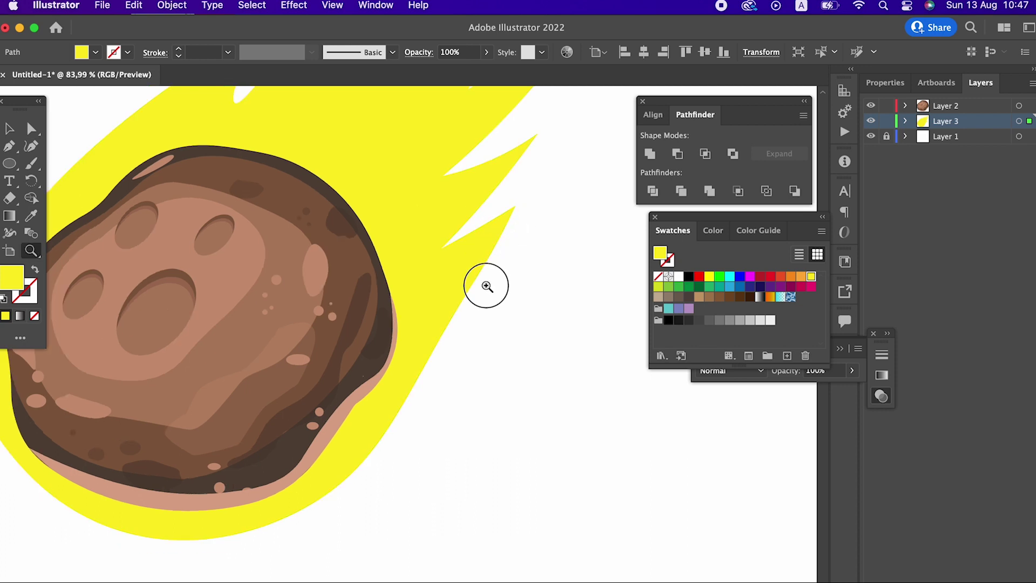
left_click(384, 346, "alt")
left_click(321, 192)
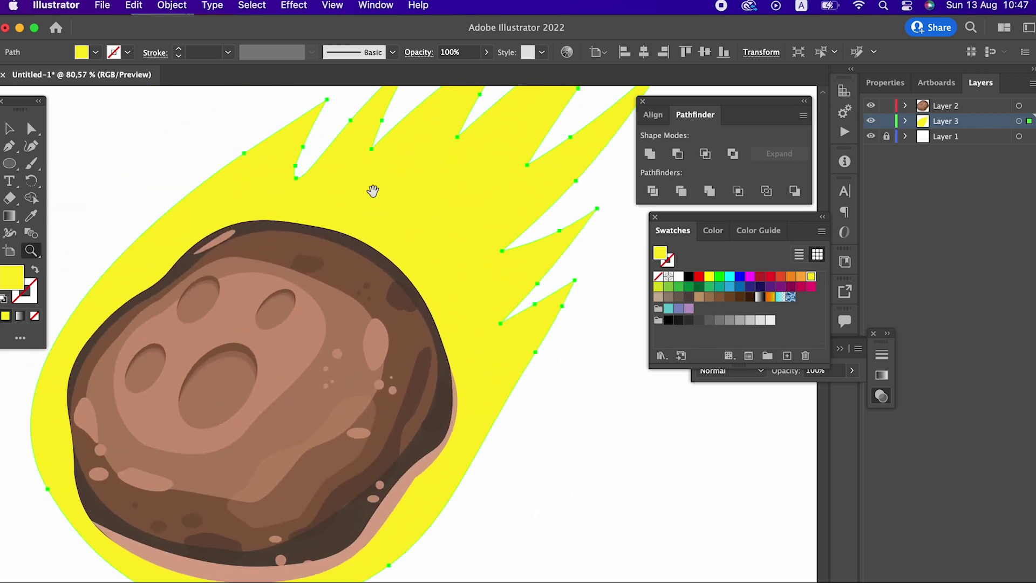
left_click(204, 200)
left_click(30, 146)
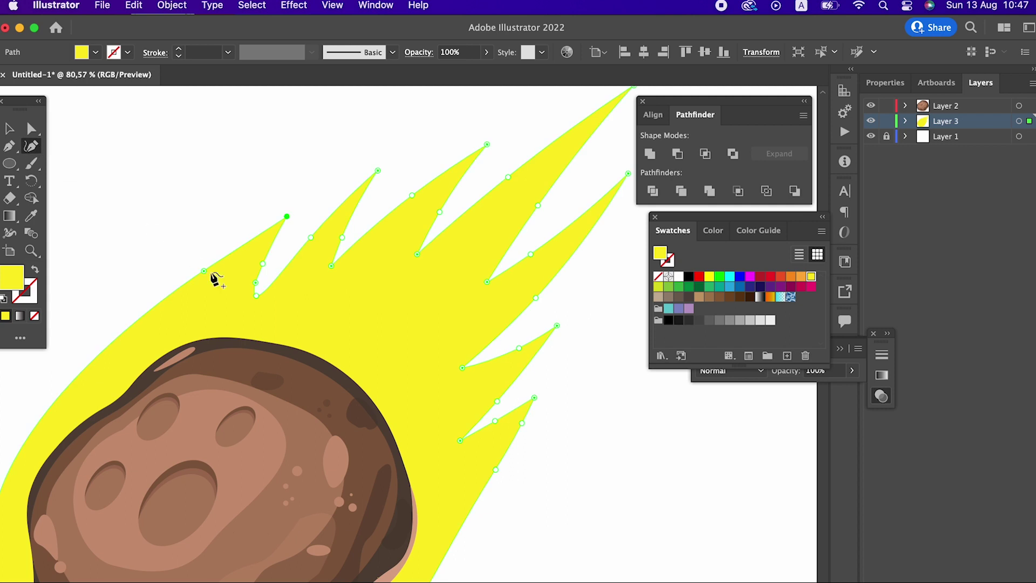
left_click_drag(254, 296, 249, 294)
key("z")
left_click(243, 294, "alt")
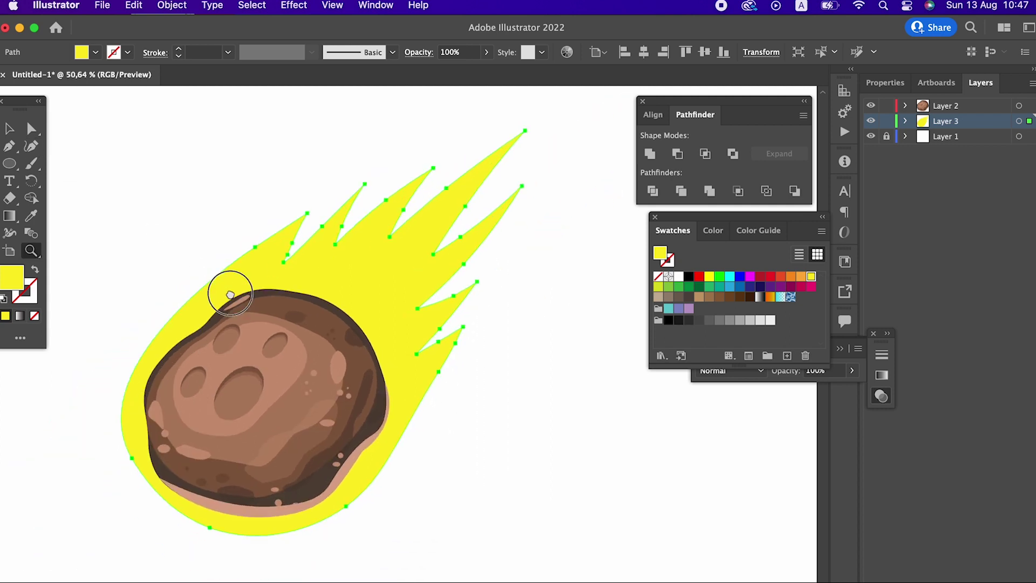
left_click(25, 147)
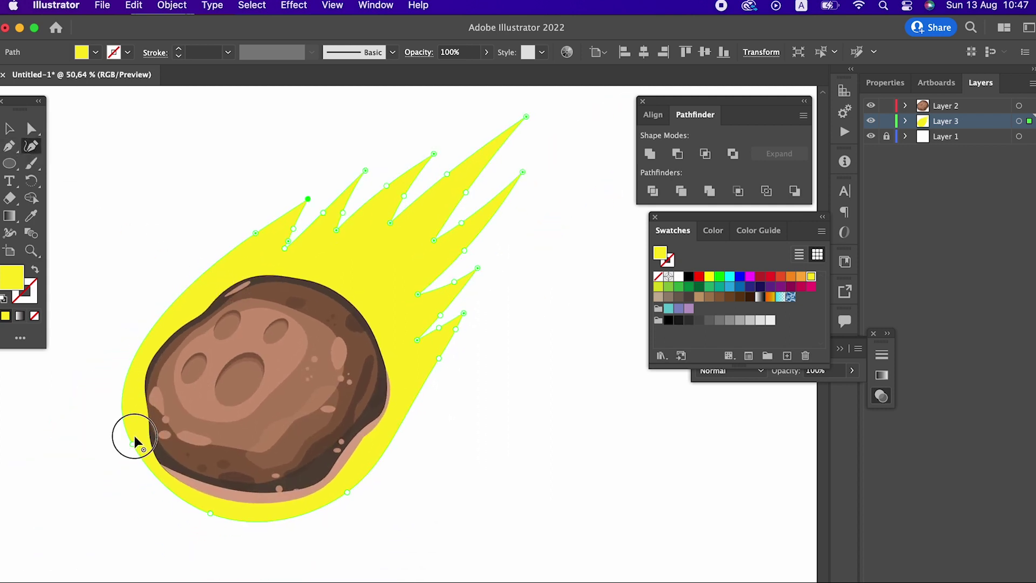
Curve the flame's left and bottom edges around the rock's underside
left_click_drag(133, 443, 137, 428)
left_click(208, 512)
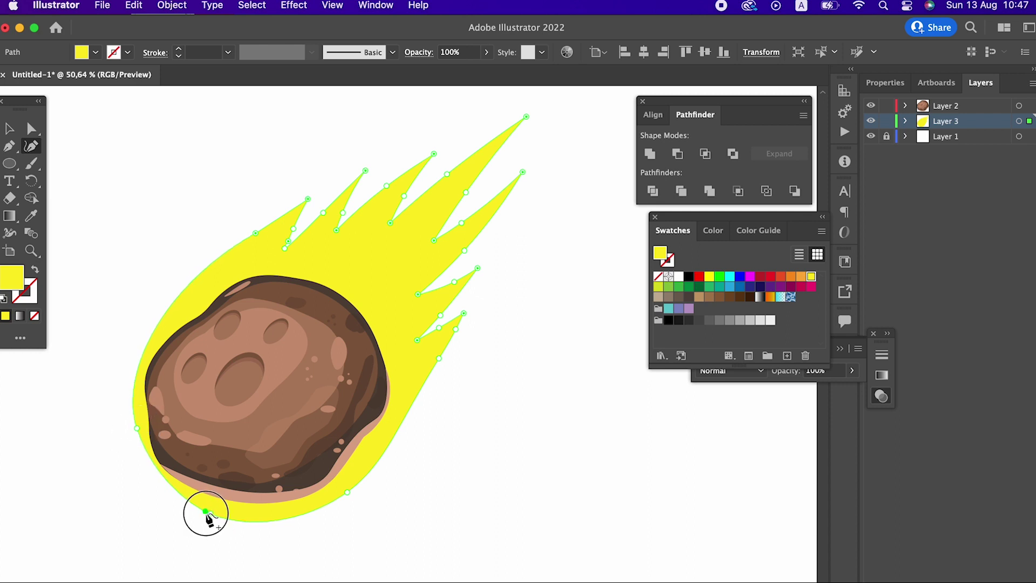
left_click(210, 513, "super")
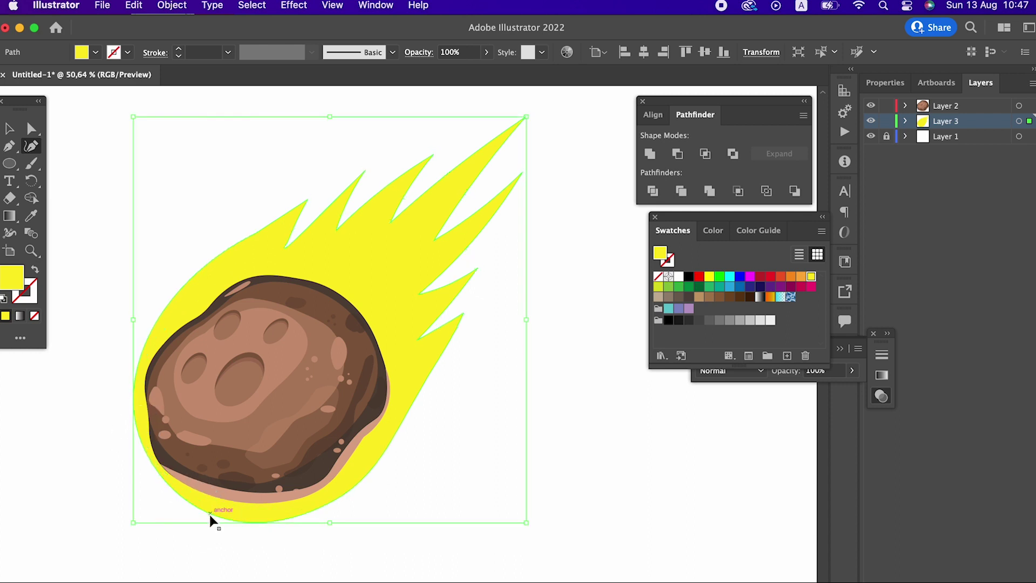
left_click_drag(209, 514, 181, 501)
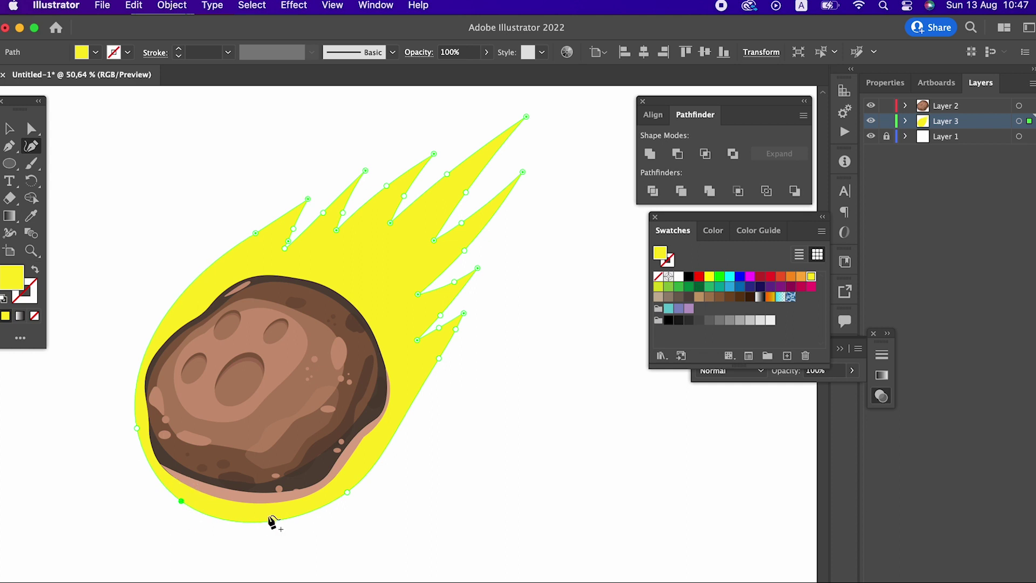
key("z")
mouse_move(359, 479)
left_mouse_down()
mouse_move(193, 390)
mouse_move(289, 398)
mouse_move(255, 412)
left_mouse_up()
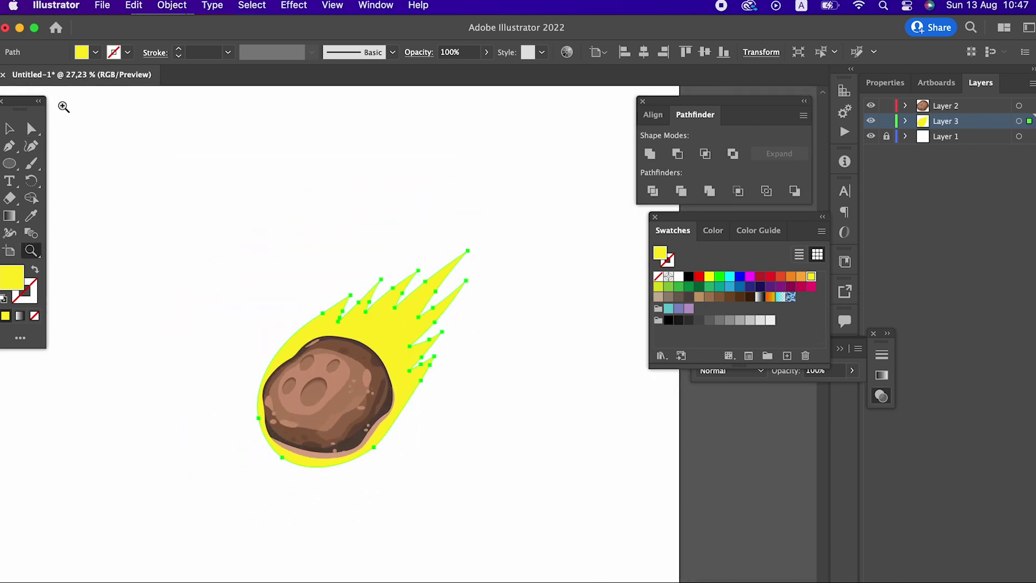
Select the whole yellow flame shape with the Selection tool
left_click(16, 130)
left_click(142, 141)
scroll(463, 386, "up", 2)
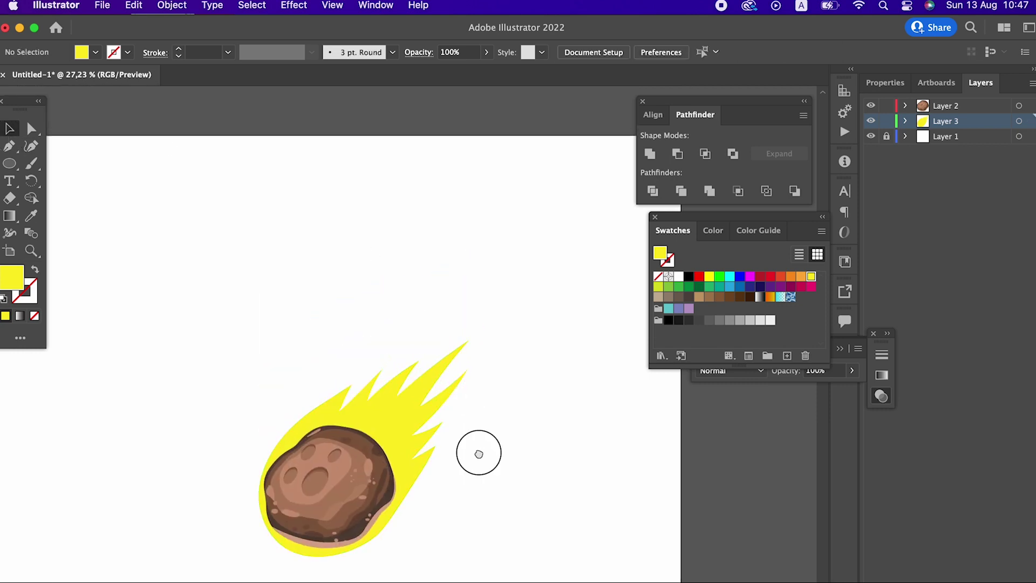
left_click(386, 359)
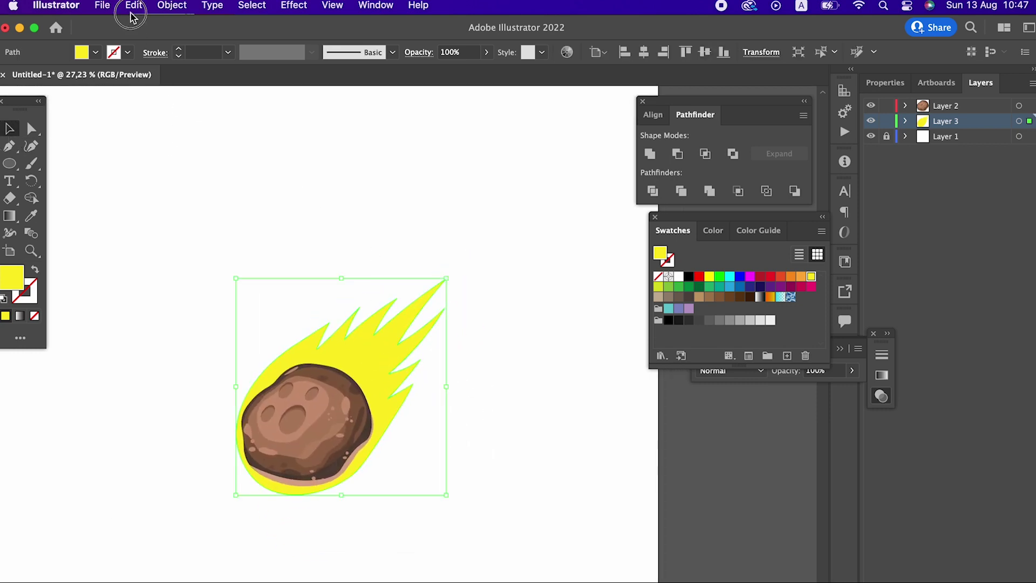
Paste a copy of the flame in back, enlarge it, color it orange and nudge it left-down
left_click(131, 14)
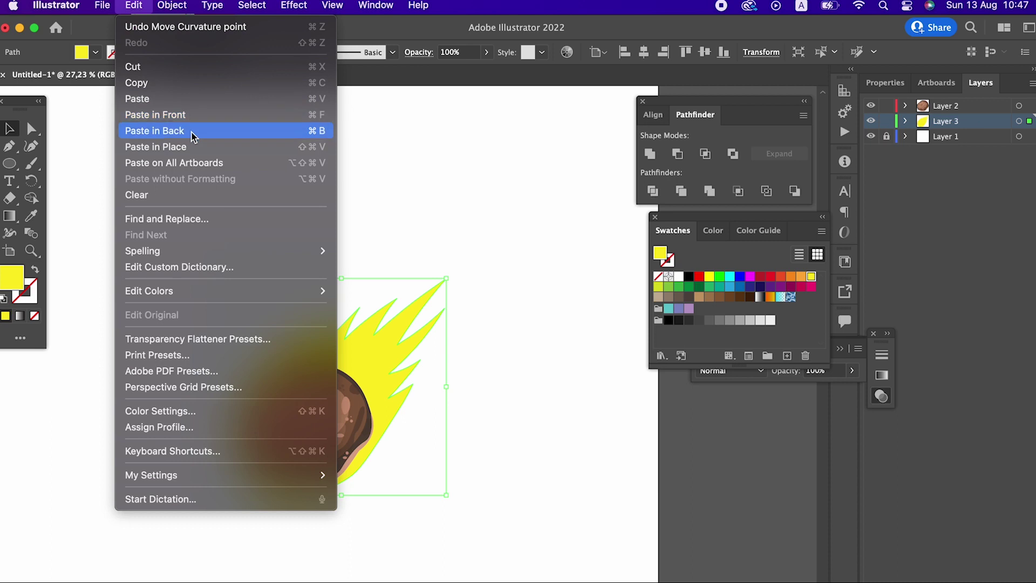
left_click(193, 137)
left_click_drag(447, 279, 576, 230, "shift")
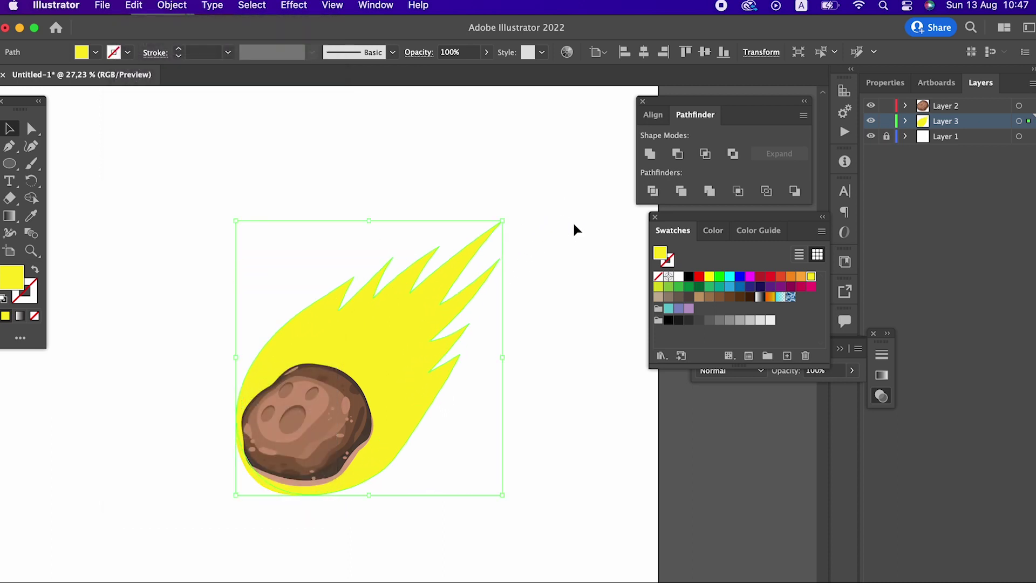
left_click(801, 277)
left_click(485, 455)
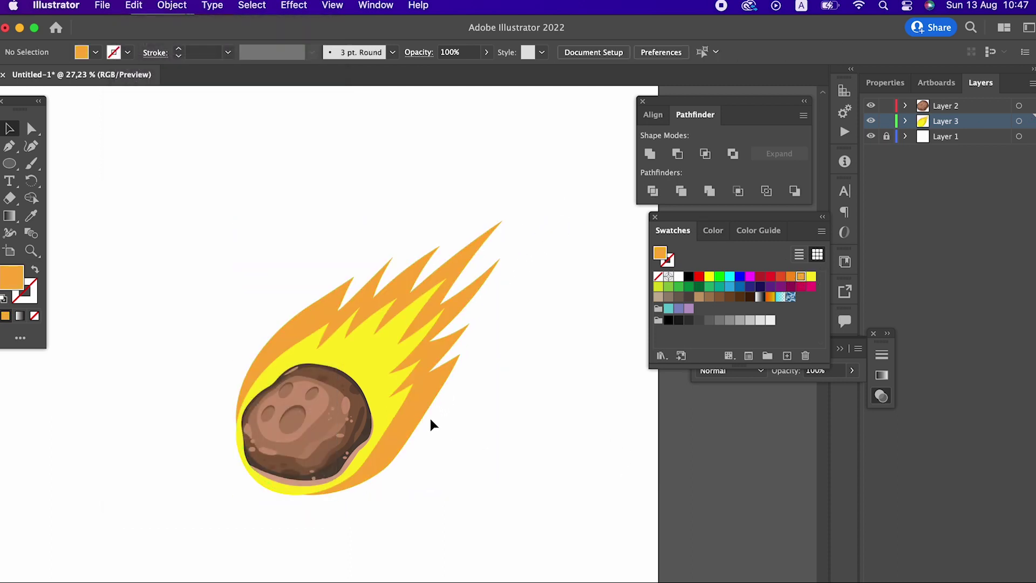
left_click_drag(425, 411, 420, 419)
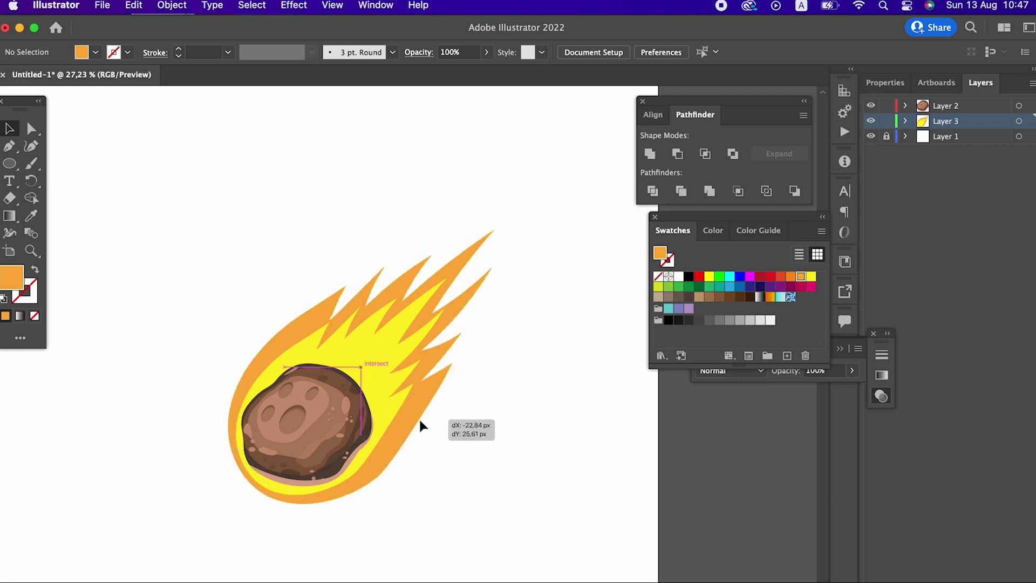
Zoom in to inspect the two-tone flame, then zoom back out to the whole meteor
key("z")
mouse_move(523, 363)
left_mouse_down()
mouse_move(414, 485)
mouse_move(258, 436)
left_mouse_up()
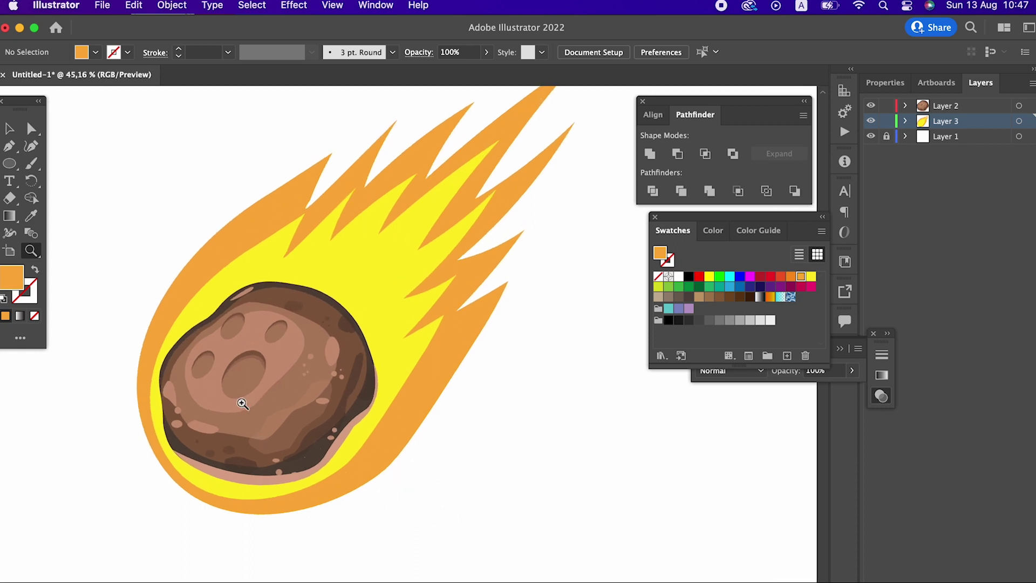
left_click(9, 128)
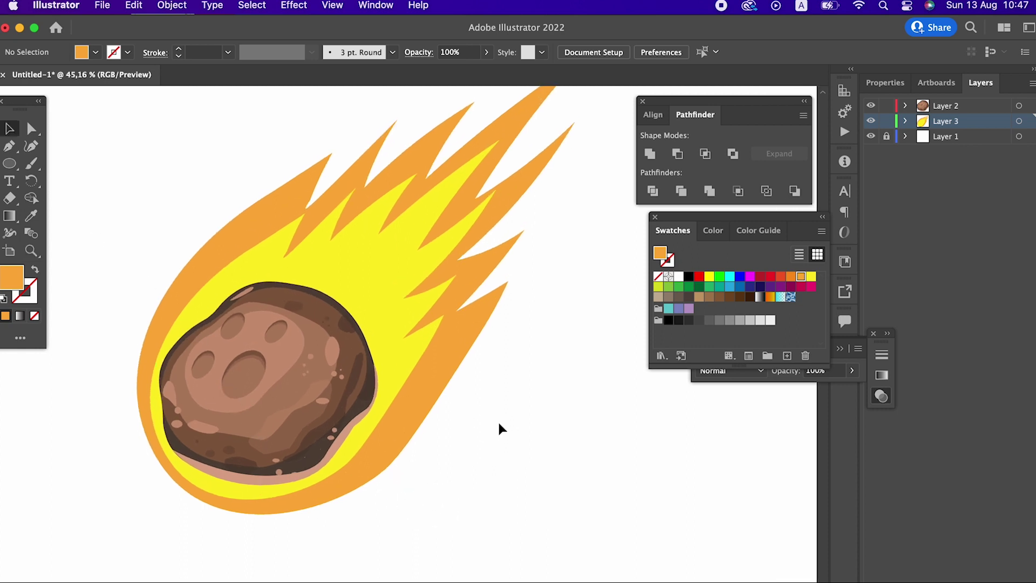
key("z")
left_click_drag(498, 420, 226, 173)
Paste a copy of the orange flame in back, enlarge it up-right, and color it darker orange
left_click(18, 126)
left_click(437, 341)
left_click(134, 5)
left_click(147, 82)
left_click(134, 6)
left_click(174, 131)
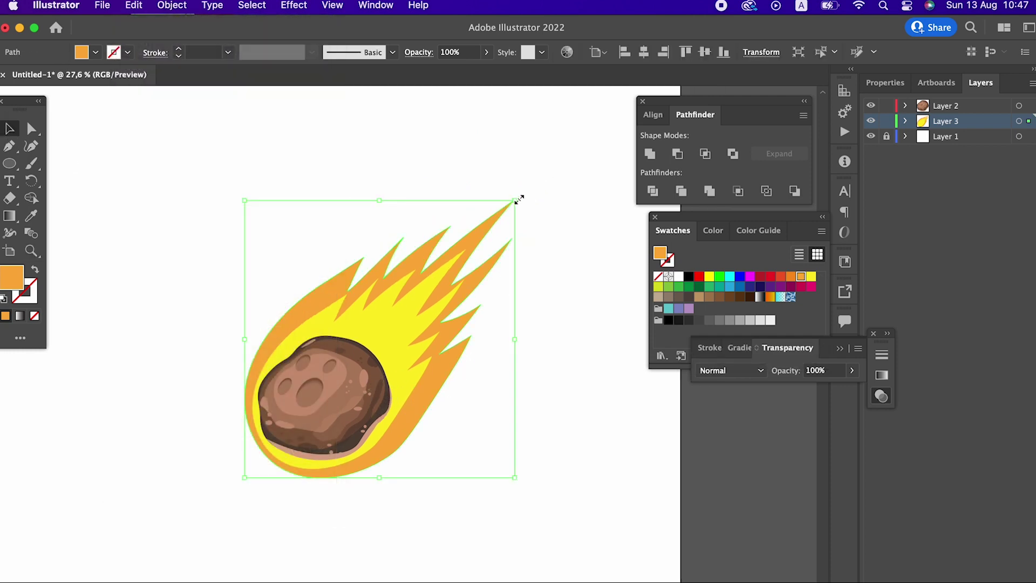
left_click_drag(519, 199, 551, 162)
left_click(791, 278)
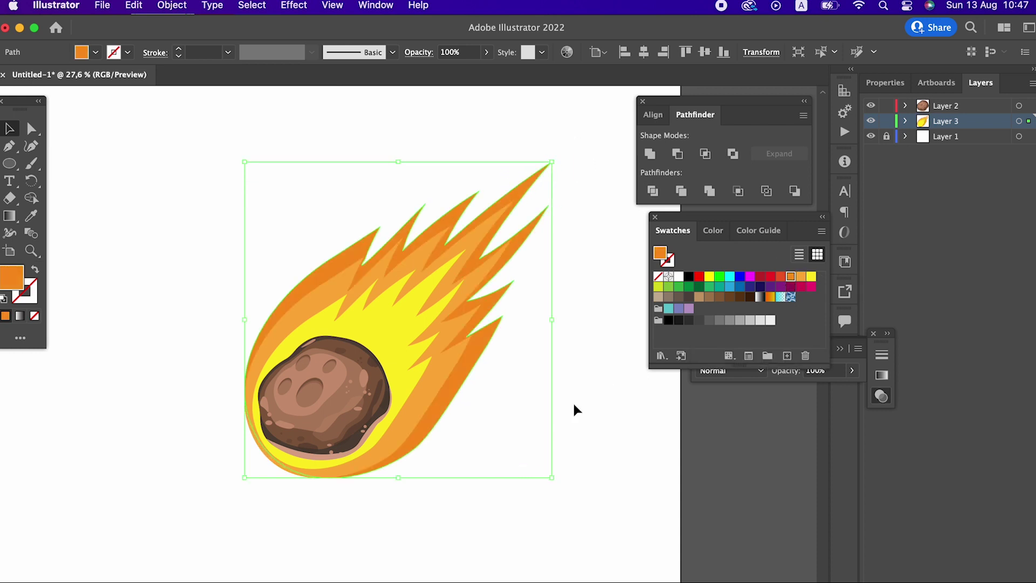
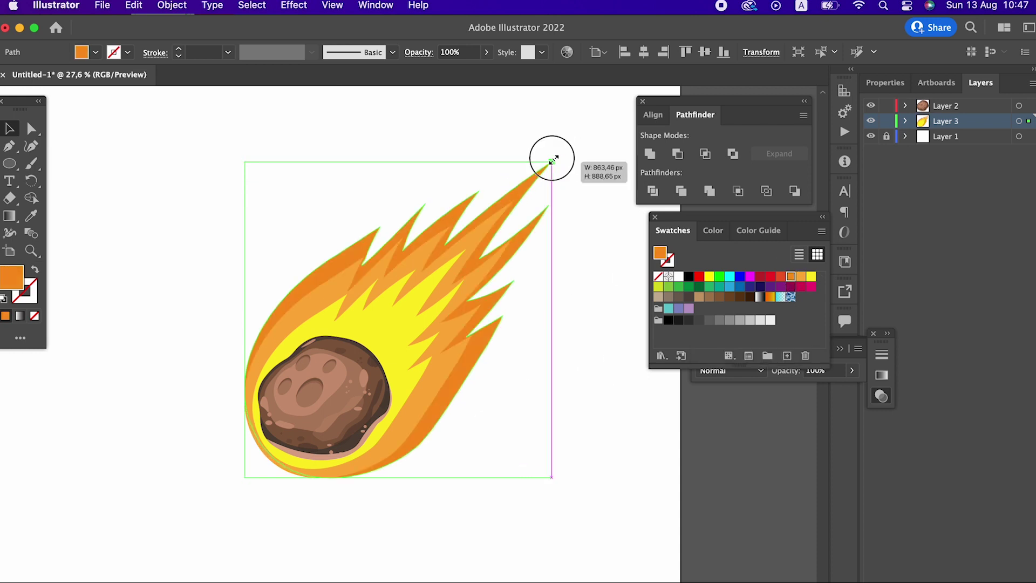
Stretch the flames larger toward the top-right of the meteor
left_click_drag(545, 172, 596, 127)
key("shift+b")
scroll(500, 486, "up", 1)
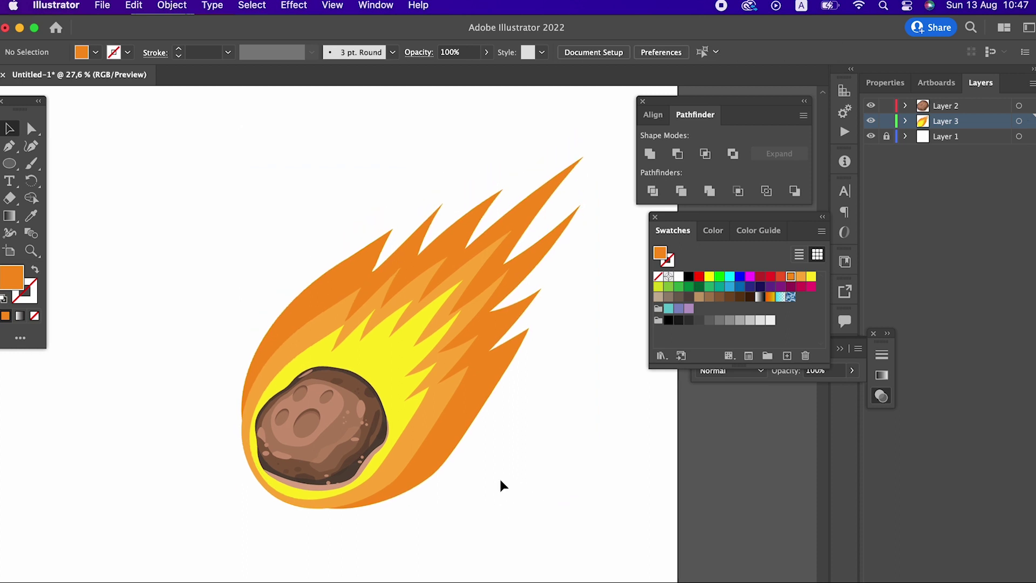
left_click(468, 425)
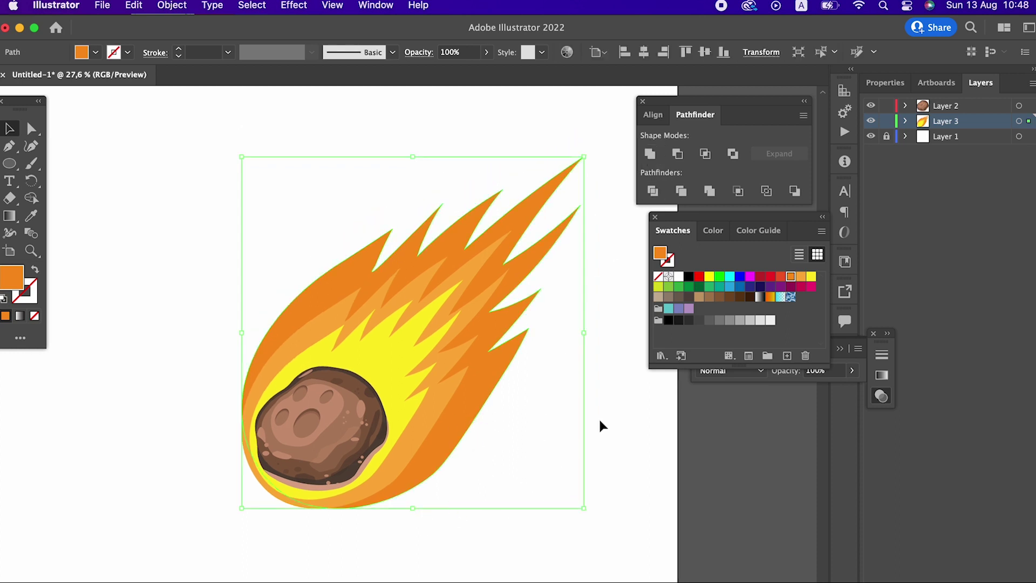
left_click(610, 478)
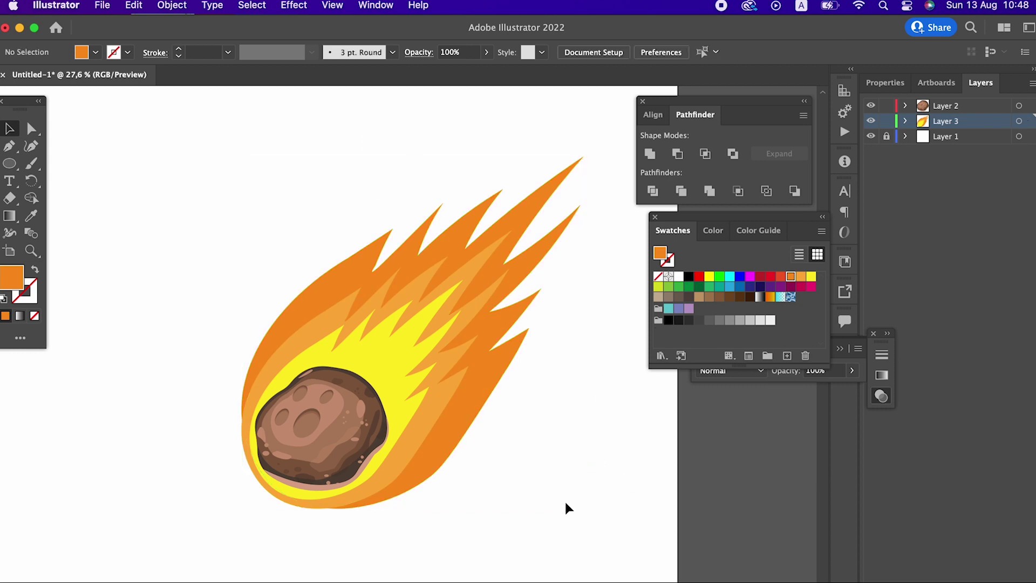
Paste a copy of the orange flame in front and scale it up from a corner
scroll(540, 426, "right", 3)
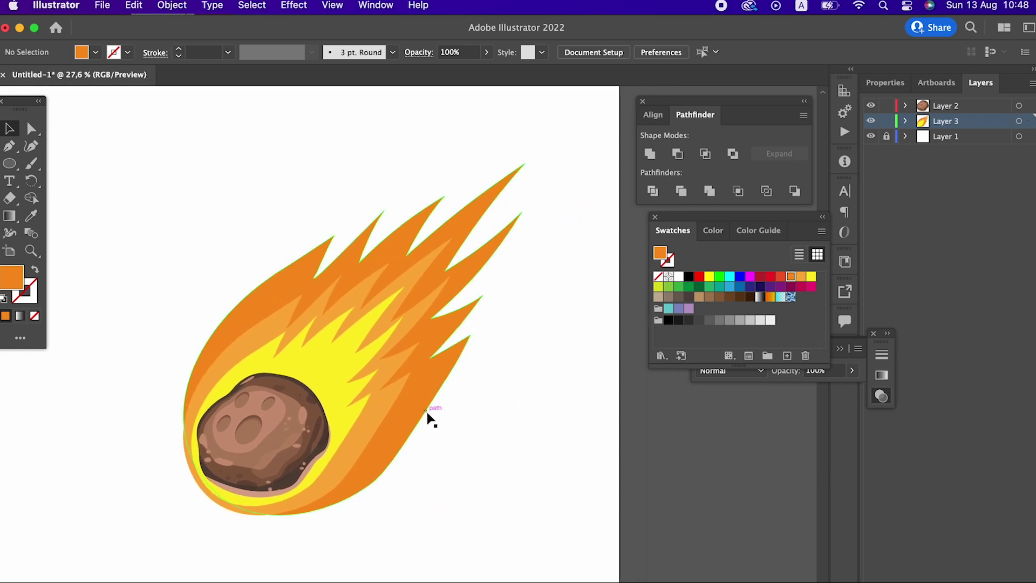
left_click(427, 413)
left_click(130, 12)
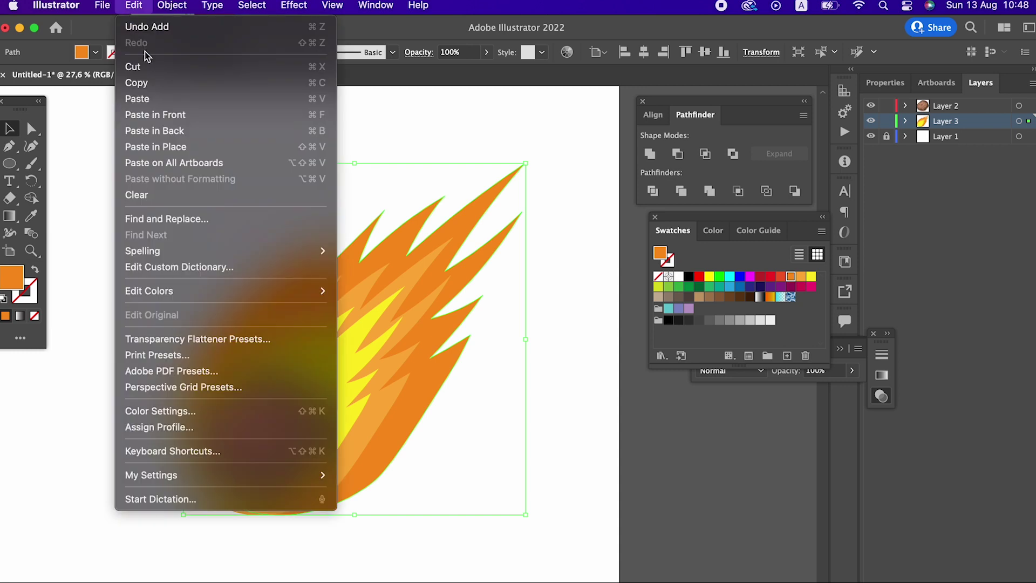
left_click(174, 114)
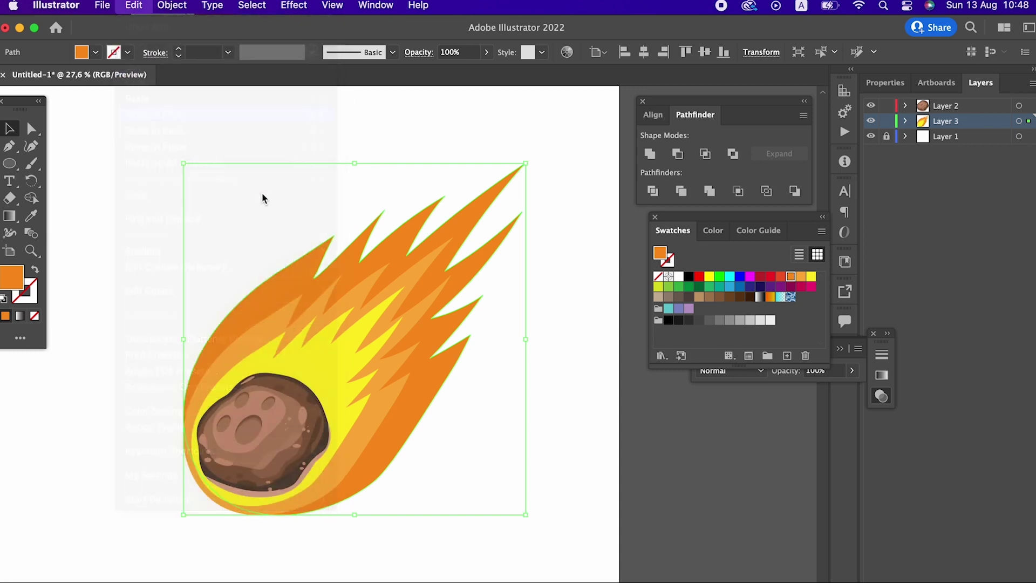
scroll(442, 349, "up", 2)
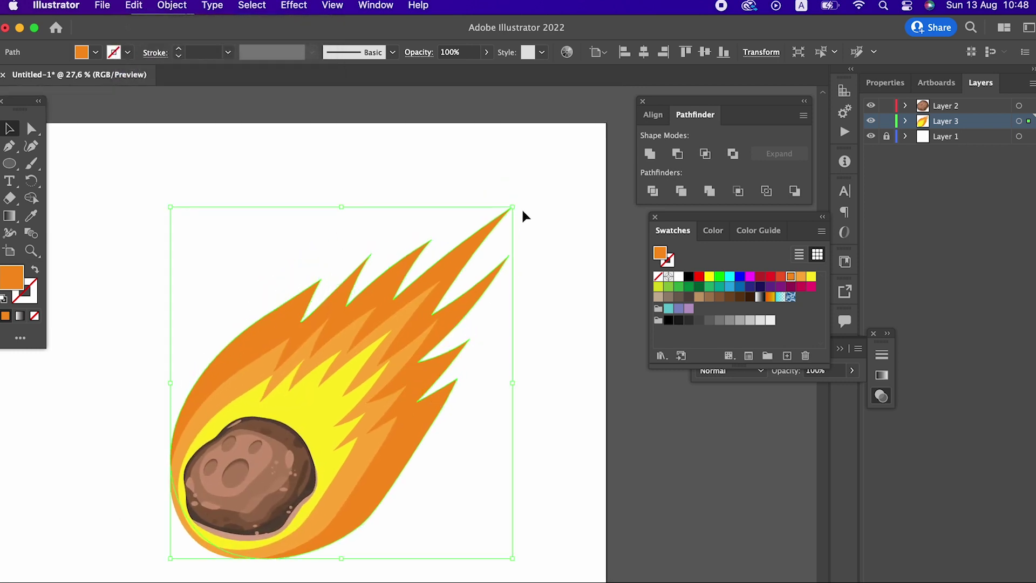
left_click_drag(513, 206, 563, 162)
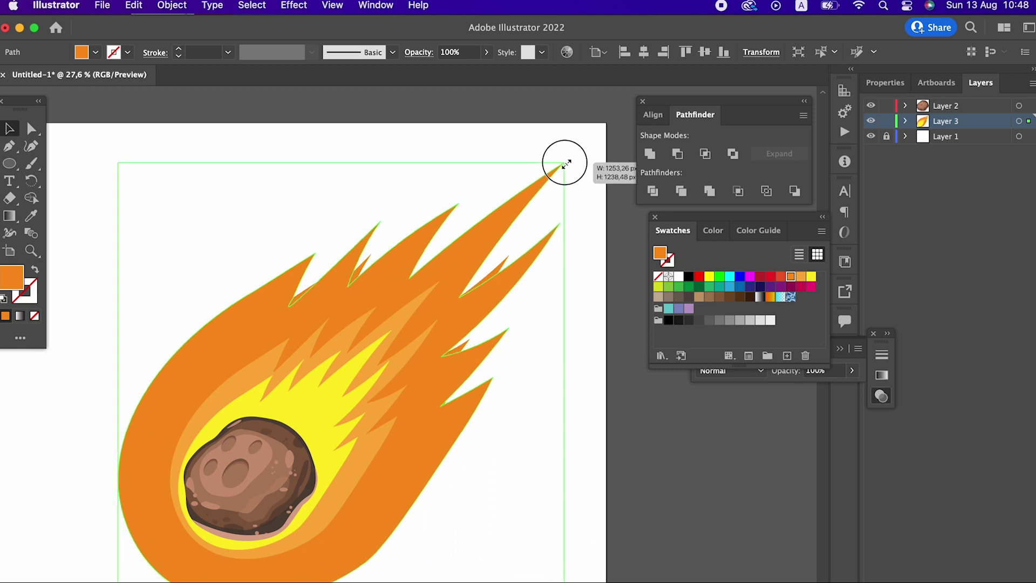
Recolour the flame copy red-orange and send it to the back
left_click(781, 276)
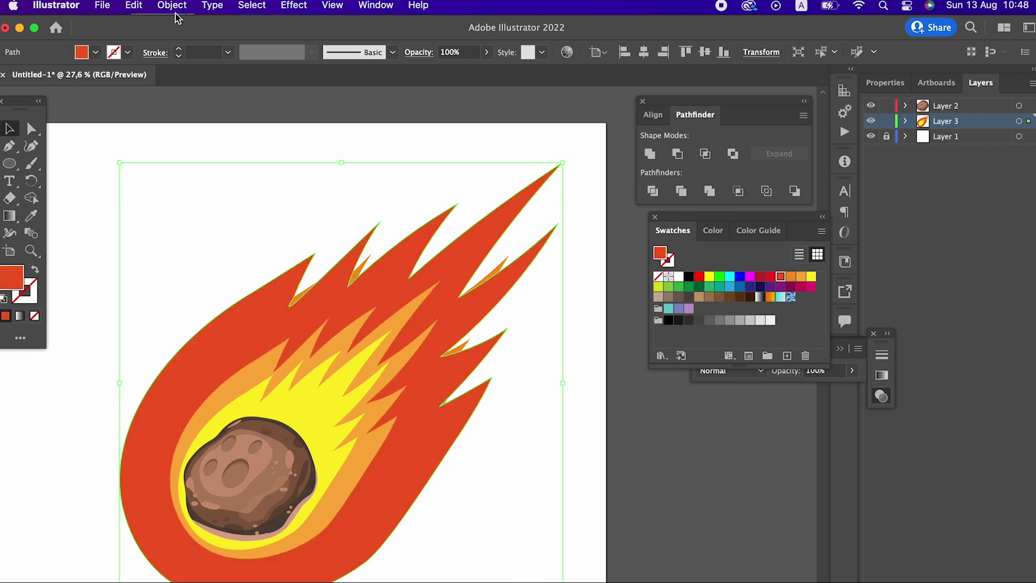
left_click(172, 7)
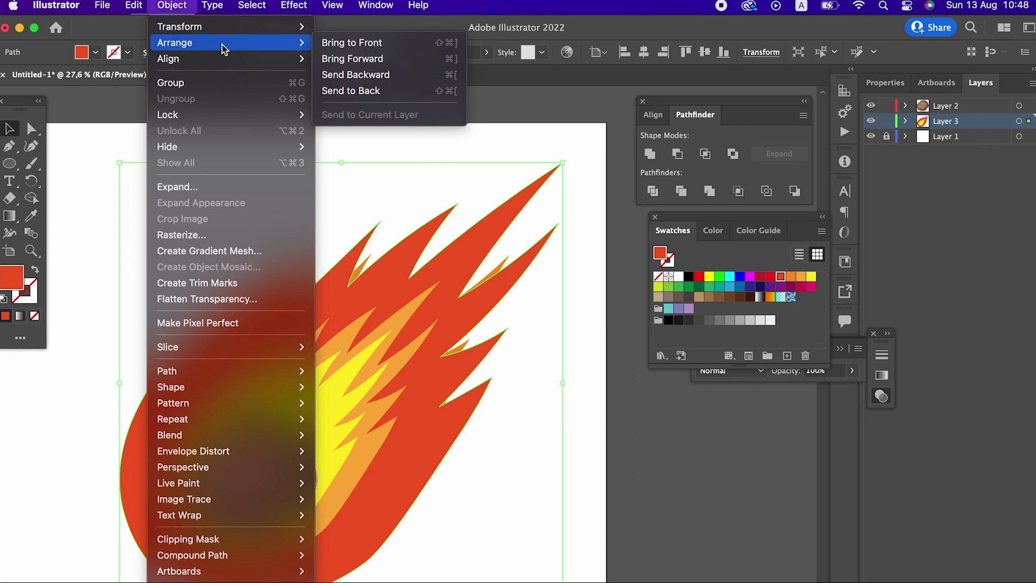
left_click(378, 91)
left_click(562, 441)
scroll(523, 456, "down", 2)
left_click(290, 549)
Zoom out to the artboard and marquee-select the flames and rock together
key("z")
left_click(307, 332, "alt")
left_click(166, 242)
left_click(9, 128)
mouse_move(475, 481)
left_mouse_down()
mouse_move(440, 459)
mouse_move(337, 445)
left_mouse_up()
scroll(378, 389, "down", 3)
scroll(377, 388, "left", 3)
Move the meteor down-left, then rotate it so the tail points right
left_click_drag(419, 346, 321, 396)
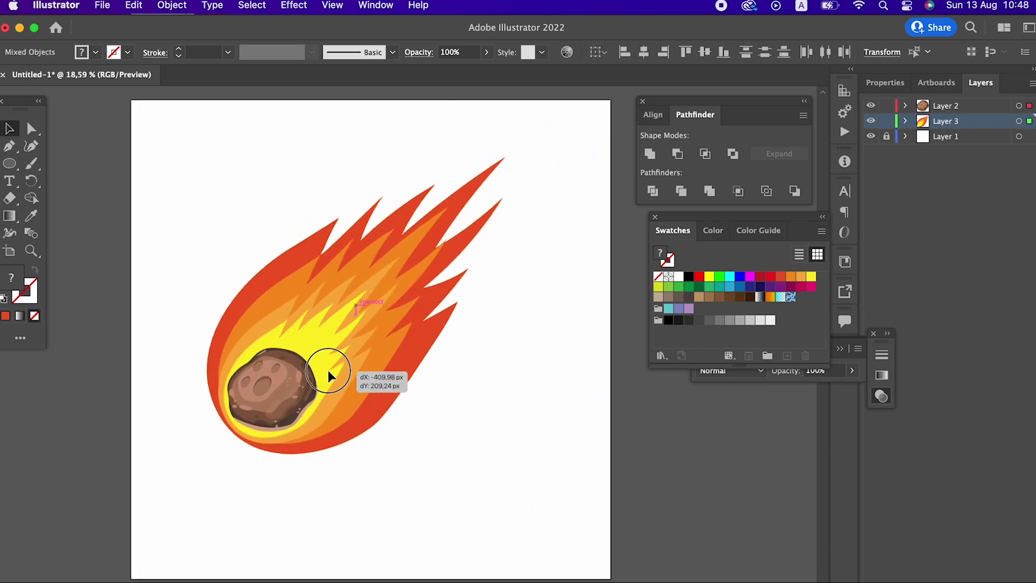
left_click(514, 145)
key("ctrl+a")
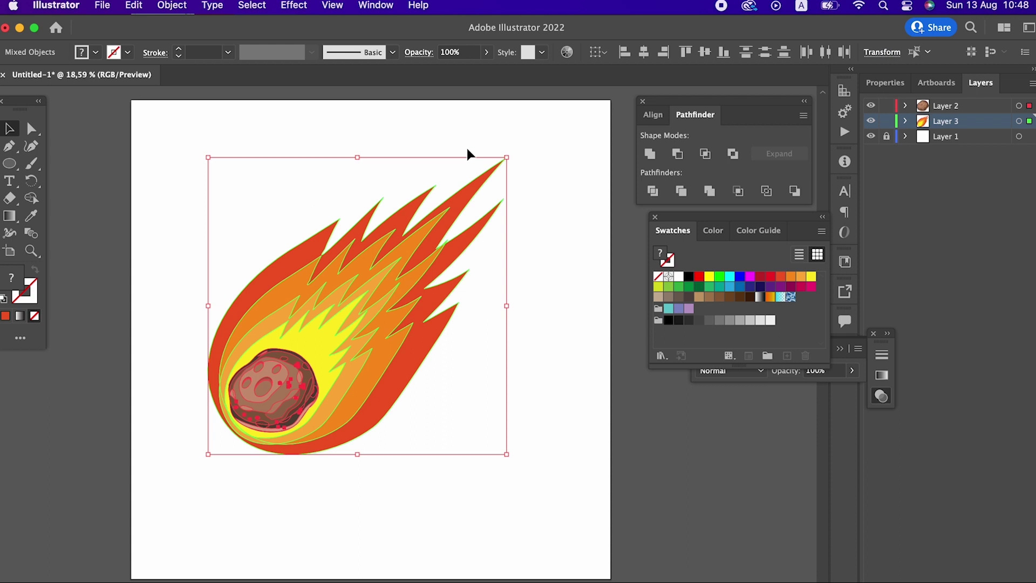
left_click_drag(517, 154, 585, 292)
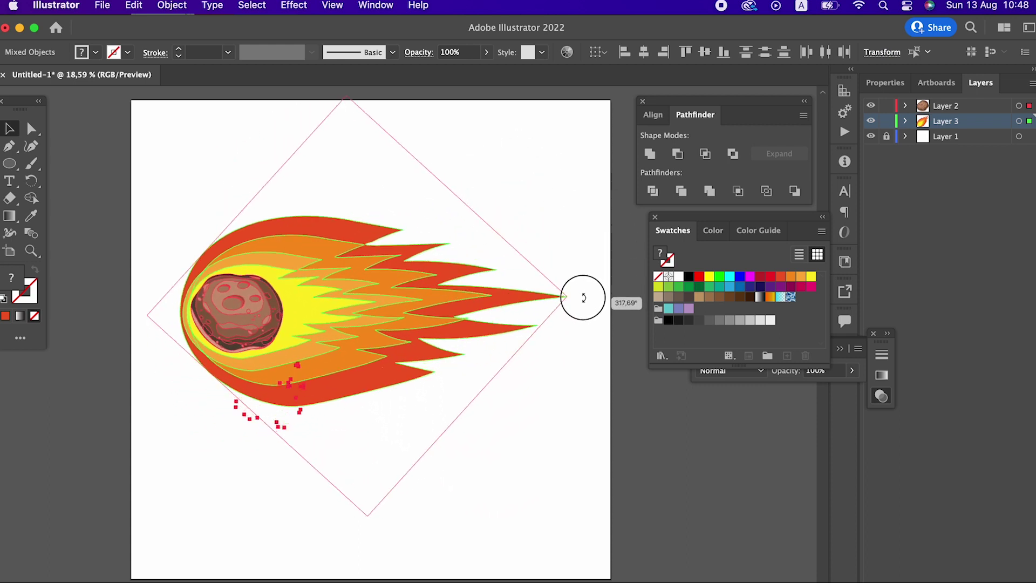
Merge the red outer flame into one shape with Pathfinder Unite
left_click(453, 412)
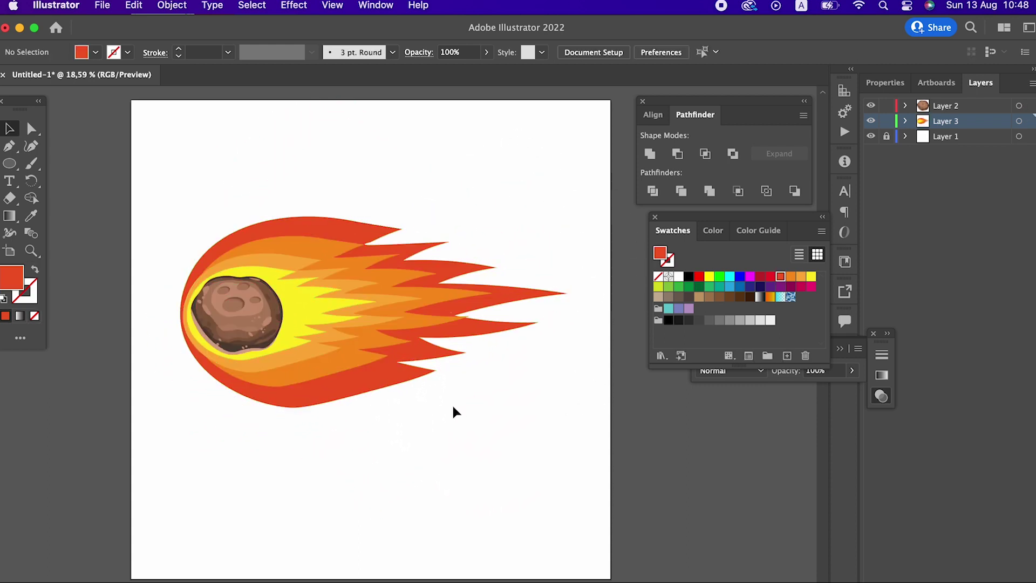
left_click(387, 384)
left_click(651, 153)
key("z")
scroll(377, 423, "up", 3)
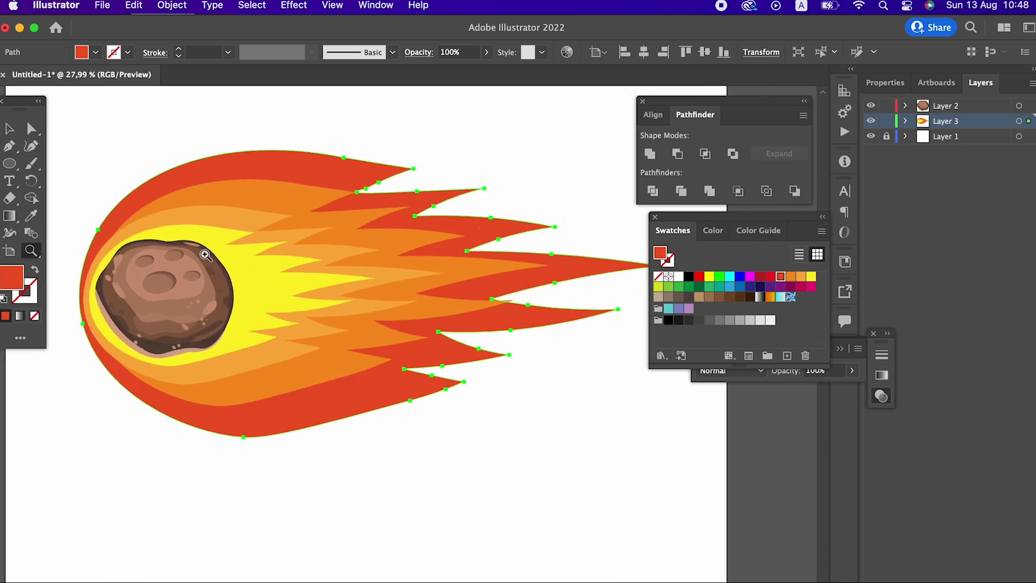
Unite the orange, lighter-orange and yellow flame layers into single shapes
left_click(6, 130)
left_click(311, 383)
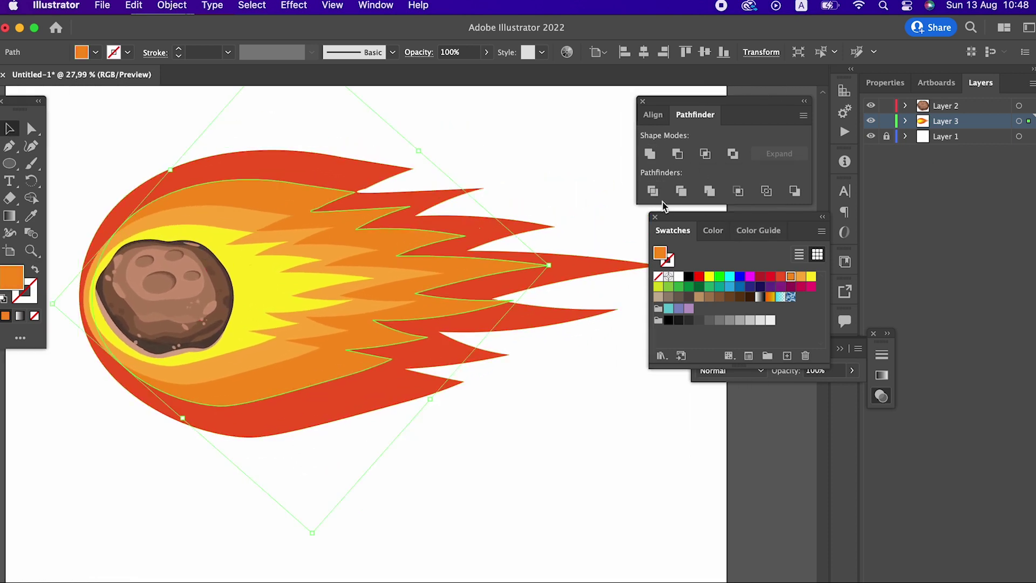
left_click(656, 156)
left_click(283, 351)
left_click(651, 154)
left_click(297, 301)
left_click(650, 154)
Squash all the flames vertically and nudge them slightly up-left
left_click_drag(415, 491, 301, 270)
left_click(421, 471)
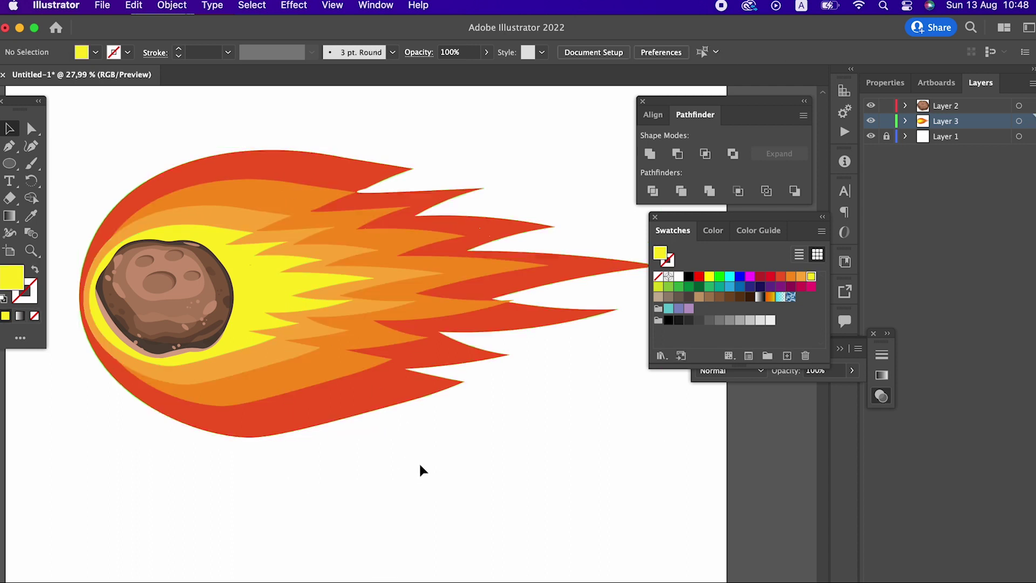
left_click_drag(397, 490, 263, 170)
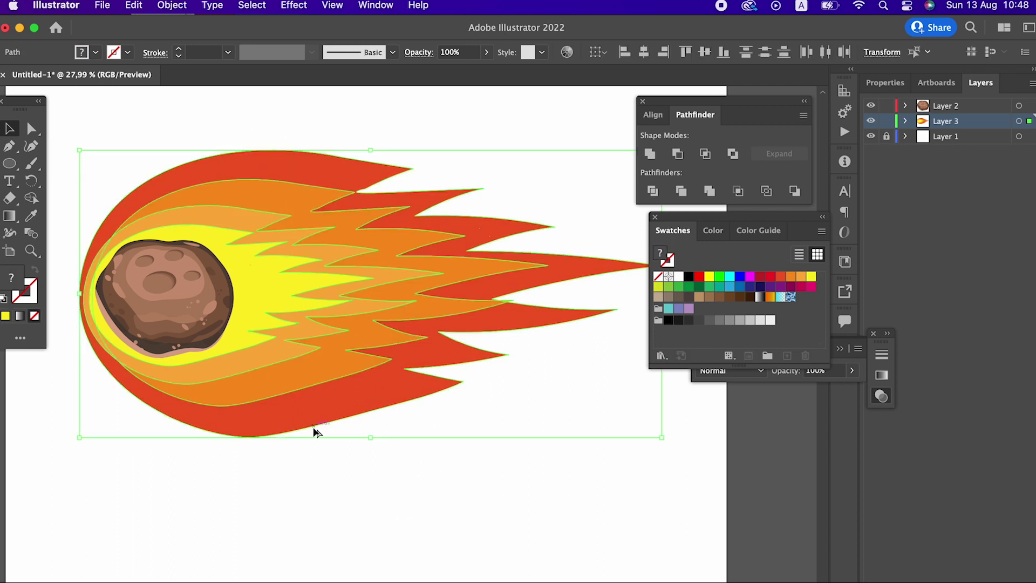
left_click_drag(373, 438, 372, 402)
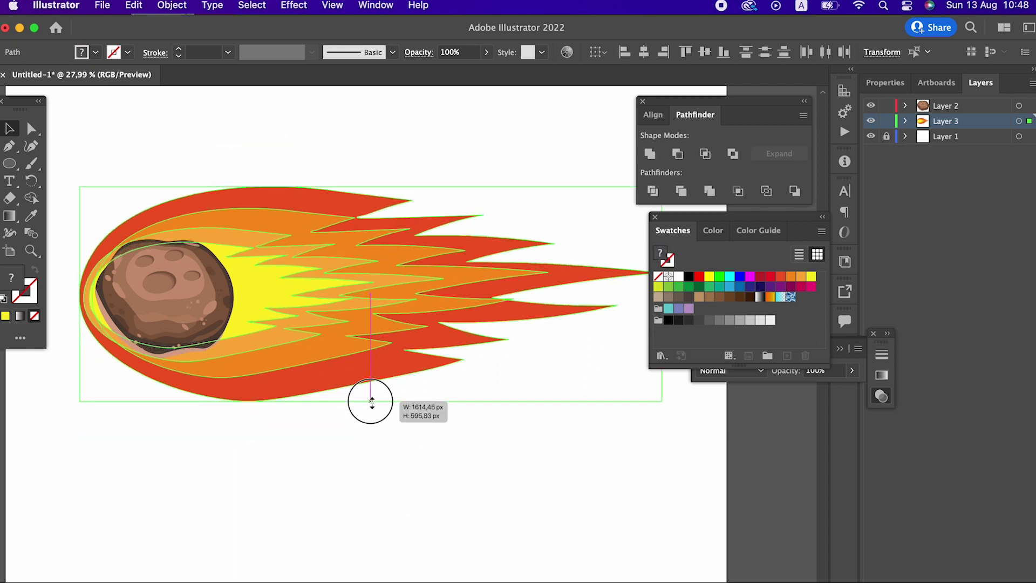
left_click_drag(328, 332, 323, 330)
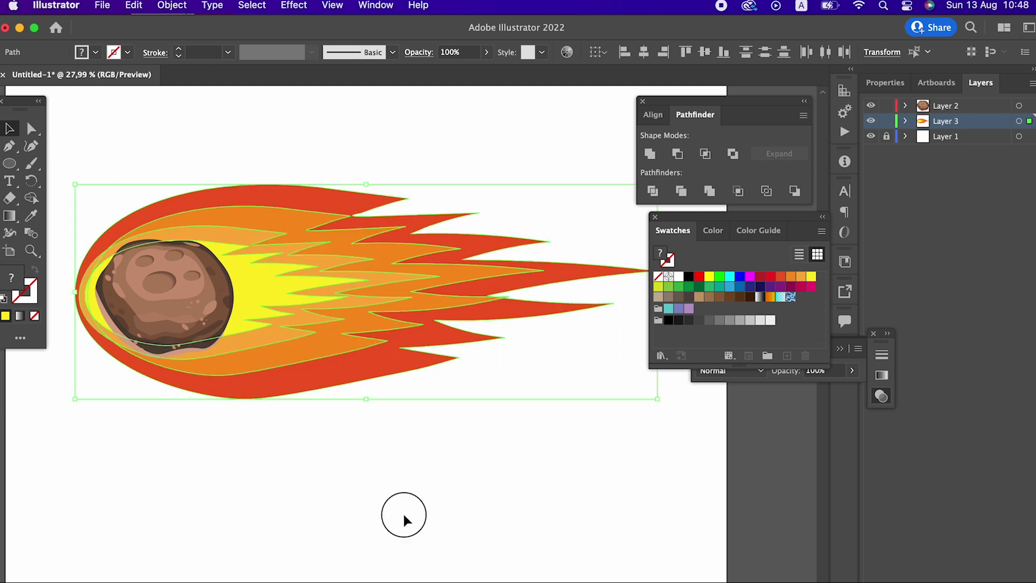
Make the inner yellow flame taller around the rock and pull its left edge inward
left_click(404, 520)
left_click(276, 305)
left_click_drag(223, 351, 223, 364)
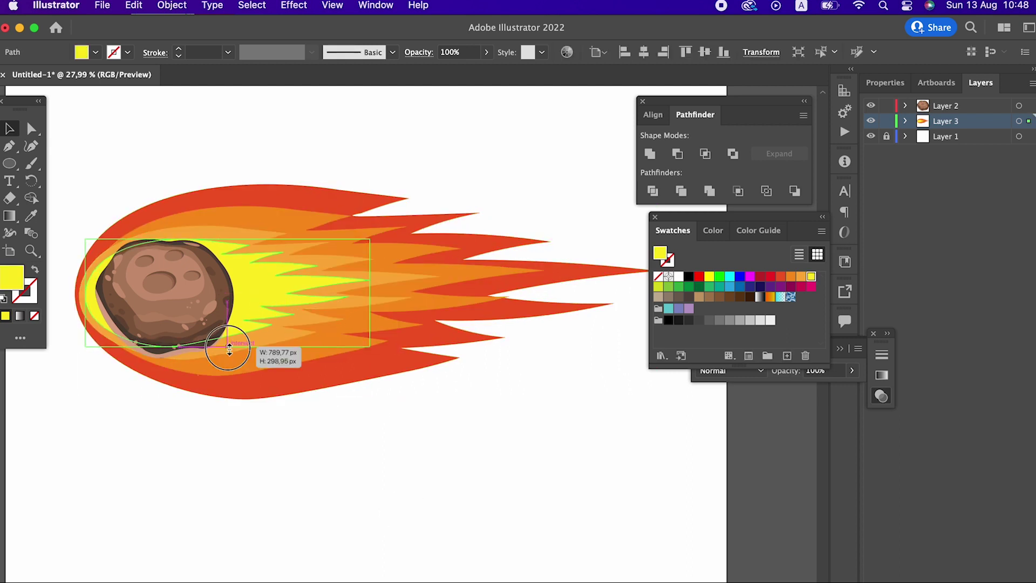
left_click_drag(85, 296, 87, 294)
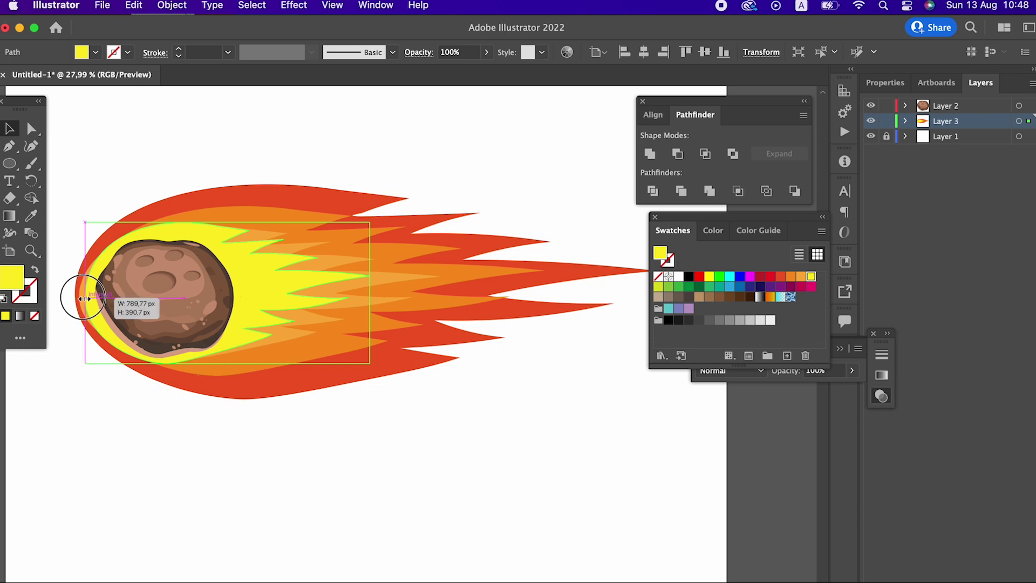
left_click(333, 406)
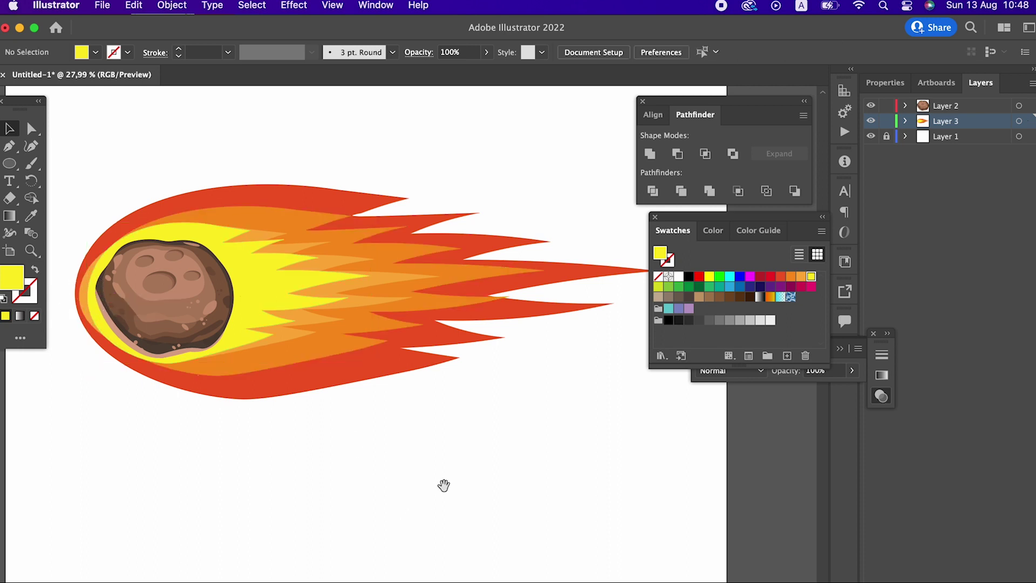
Widen the orange flame toward the right
left_click_drag(441, 483, 501, 512)
left_click(459, 316)
left_click_drag(497, 326, 541, 330)
left_click(581, 496)
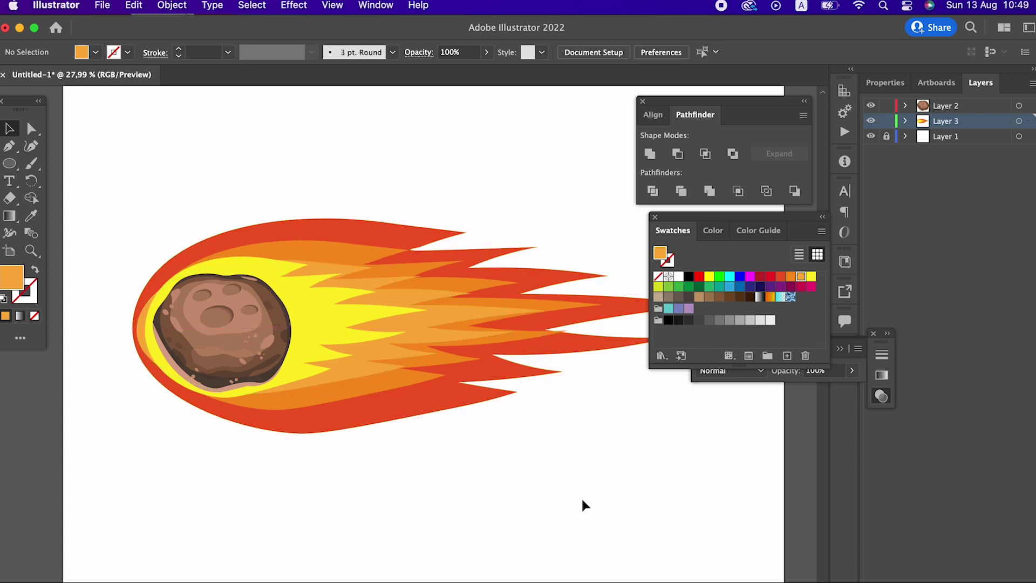
scroll(529, 459, "right", 3)
left_click(513, 332)
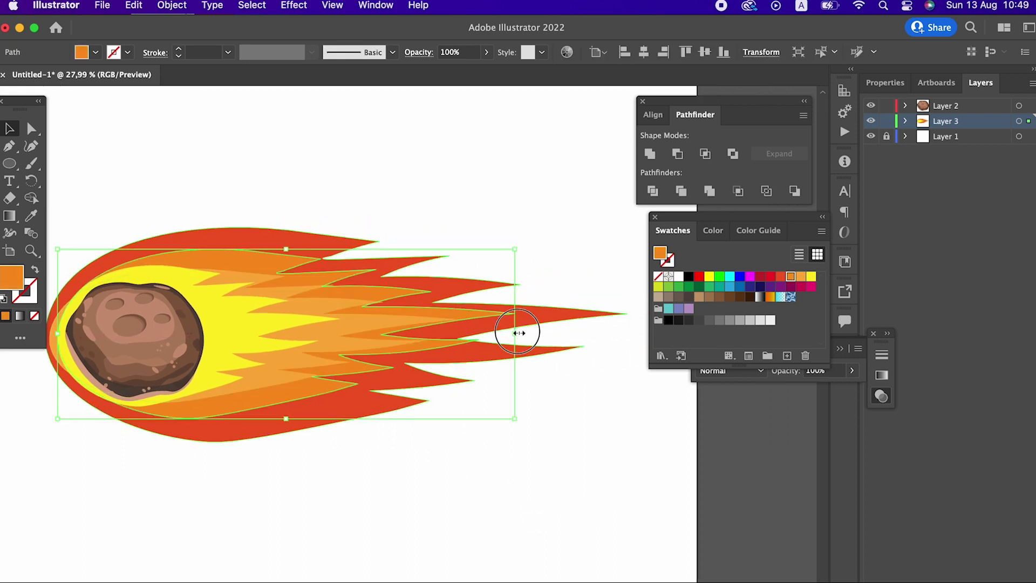
Zoom in and adjust the orange flame's width, height and position
left_click_drag(518, 333, 542, 331)
left_click(579, 451)
key("z")
left_click(421, 446, "alt")
left_click_drag(373, 409, 432, 409)
left_click(10, 129)
left_click_drag(204, 374, 207, 368)
mouse_move(629, 496)
left_mouse_down()
mouse_move(631, 543)
mouse_move(631, 533)
left_mouse_up()
left_click_drag(483, 510, 478, 513)
Shift the red flame slightly to the right
scroll(335, 503, "down", 3)
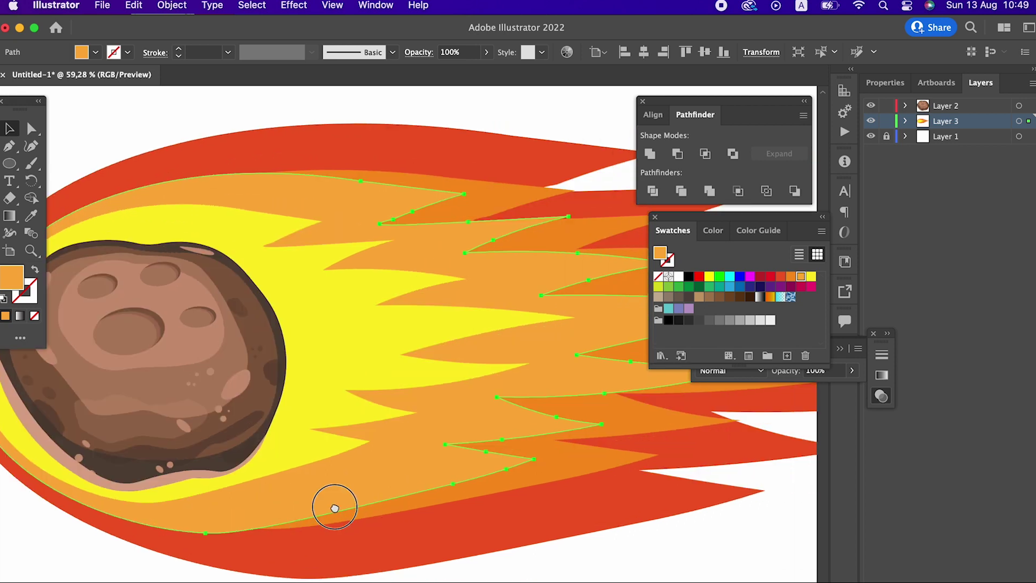
scroll(243, 435, "down", 2)
scroll(250, 439, "down", 1)
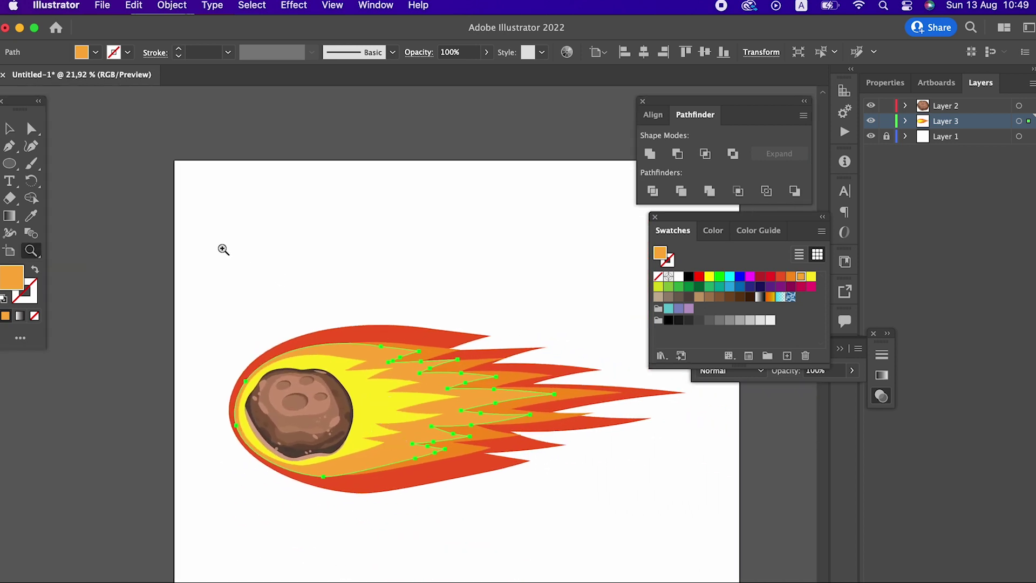
left_click(10, 128)
left_click(416, 486)
left_click(410, 519)
left_click_drag(385, 490, 393, 493)
left_click(505, 554)
Tilt the whole meteor about 45° so its tail points up-right
left_click_drag(264, 286, 643, 522)
left_click_drag(698, 495, 668, 330)
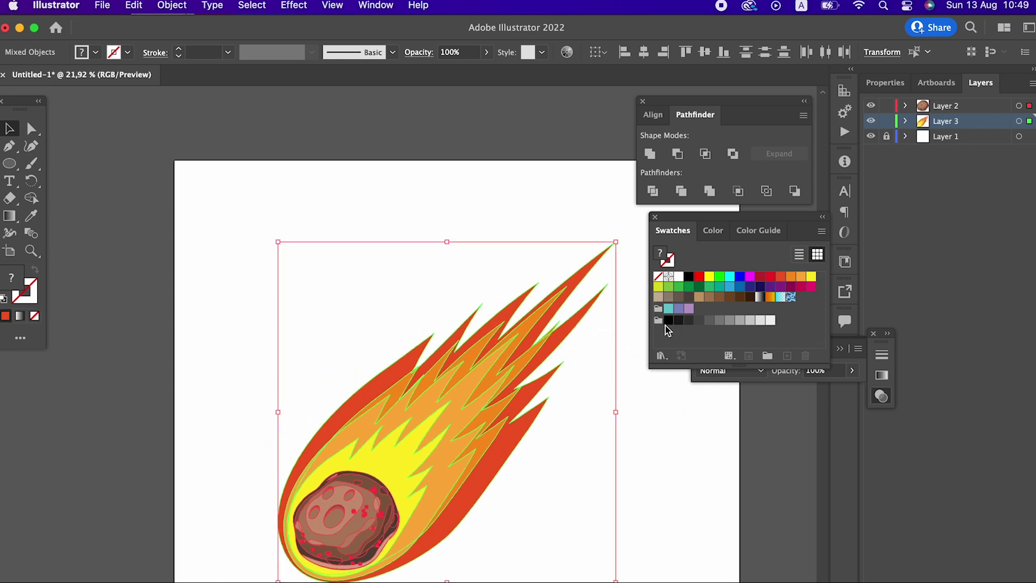
left_click(587, 428)
key("z")
left_click_drag(616, 378, 623, 345)
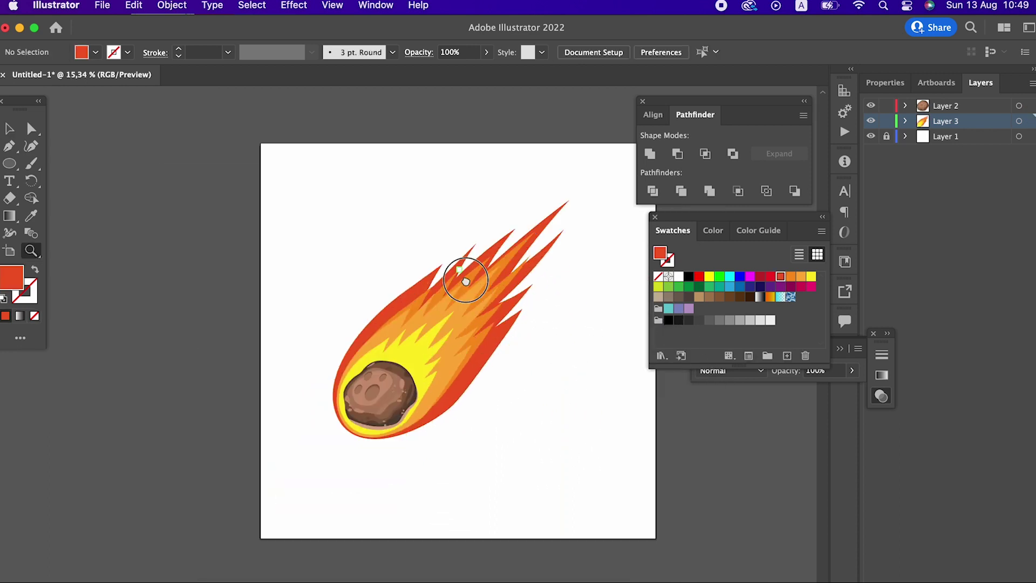
left_click(623, 345)
Draw a closed red flame spike with the Pen tool near the tail
left_click(9, 147)
left_click(595, 331)
left_click_drag(509, 448, 530, 457)
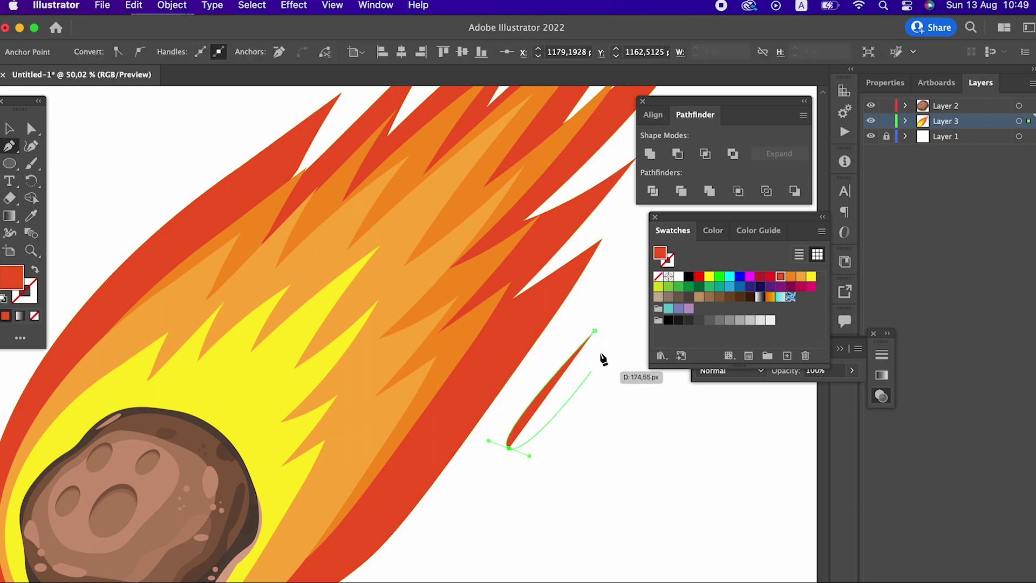
left_click(596, 330)
key("z")
left_click_drag(532, 398, 479, 372)
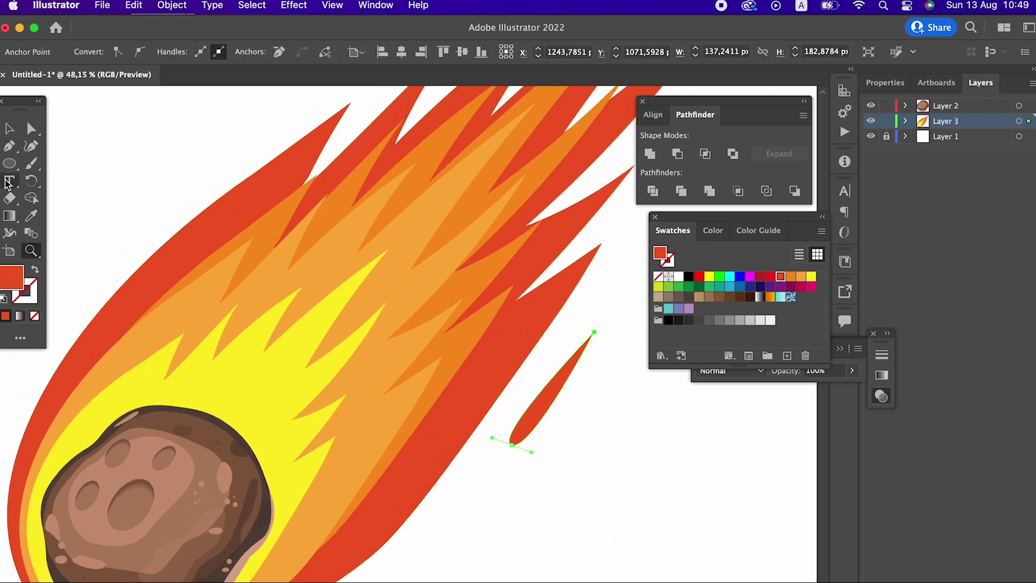
Nudge the new spike up-left and rotate it to follow the flame
left_click(10, 132)
left_click(495, 438)
left_click_drag(534, 417, 530, 404)
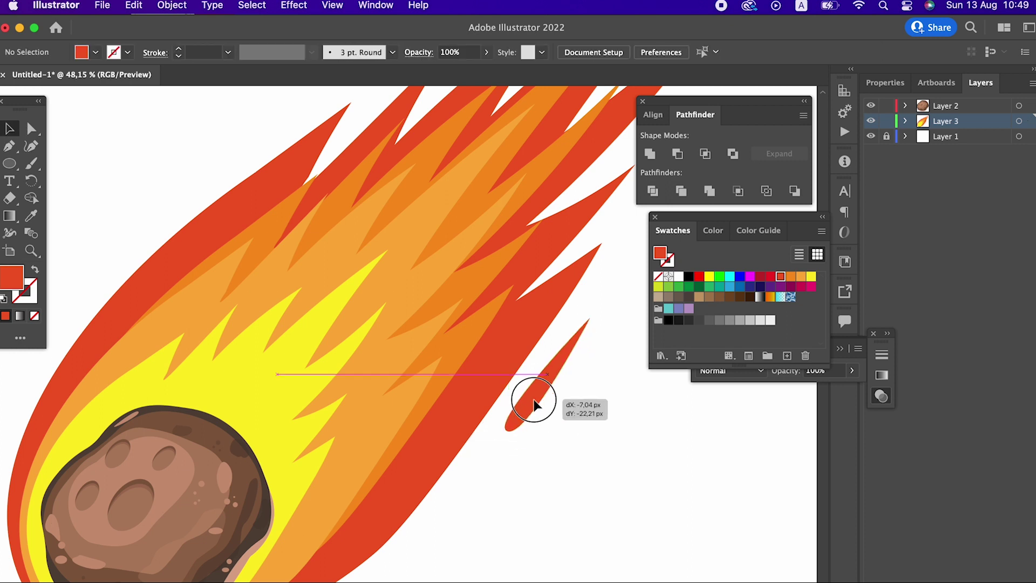
left_click_drag(598, 311, 610, 362)
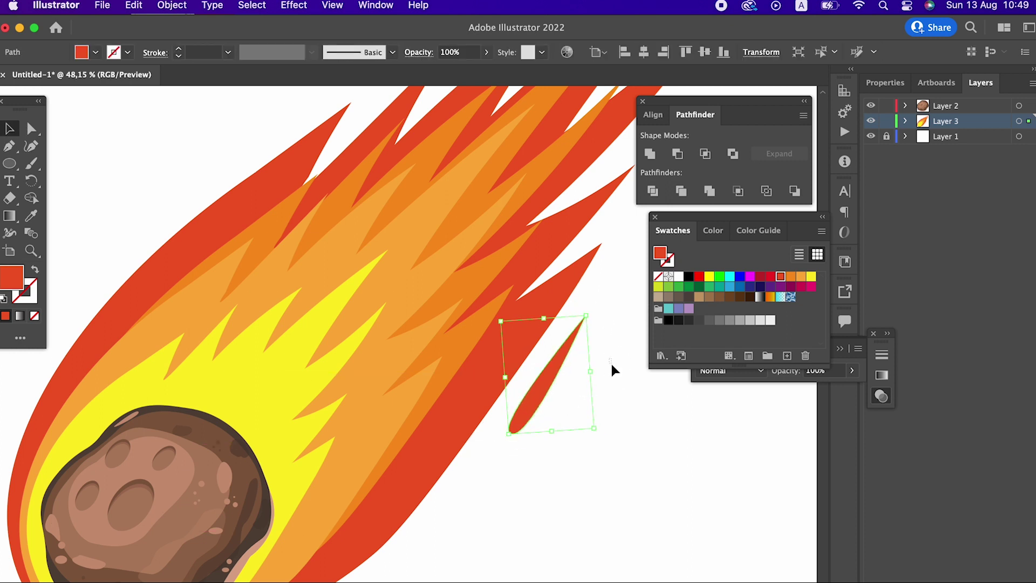
left_click(610, 362)
scroll(608, 520, "up", 5)
Place rotated spike copies above the flame and beside its right edge
left_click_drag(568, 507, 314, 216)
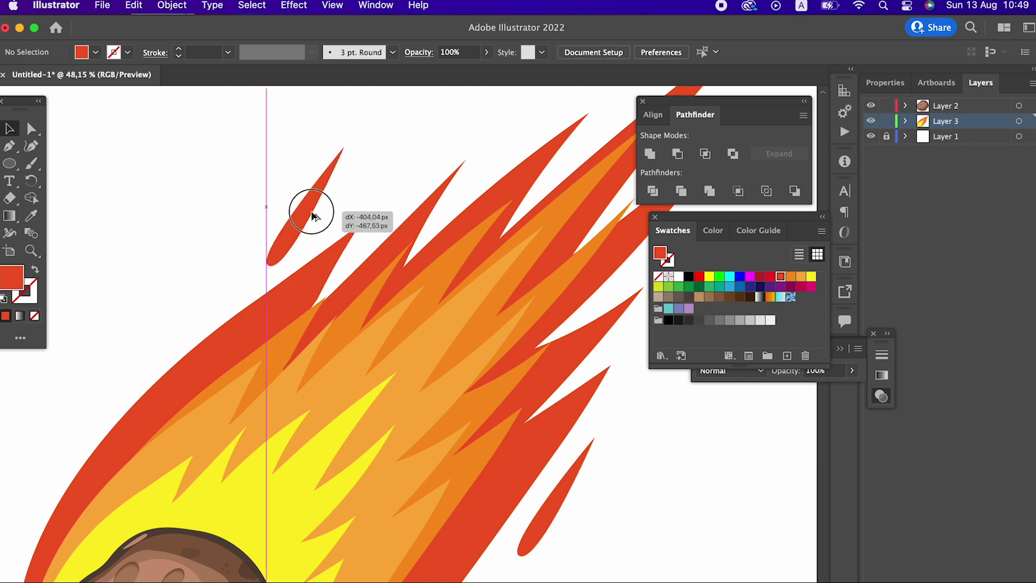
left_click_drag(355, 136, 382, 162)
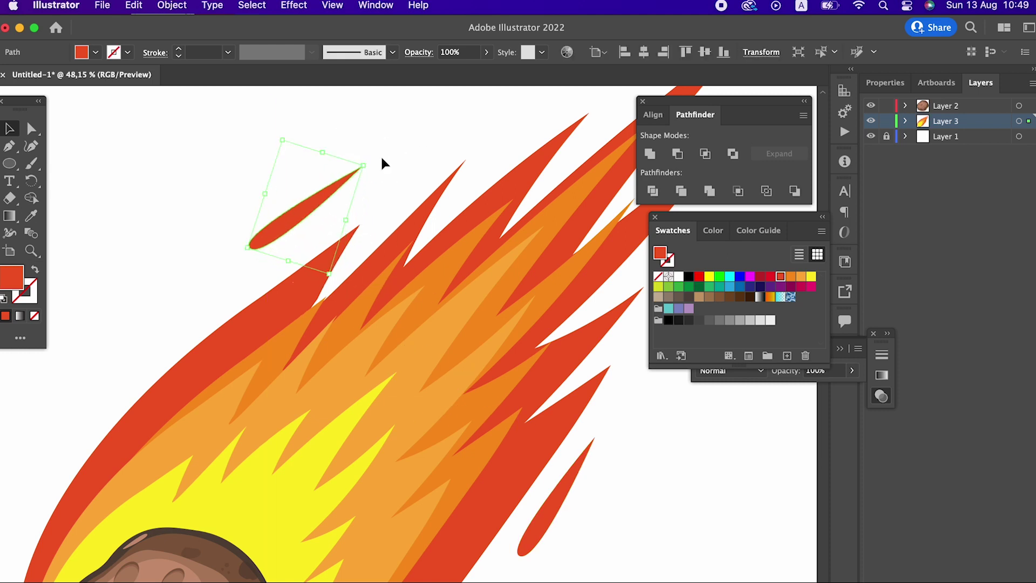
left_click(382, 162)
scroll(523, 368, "up", 2)
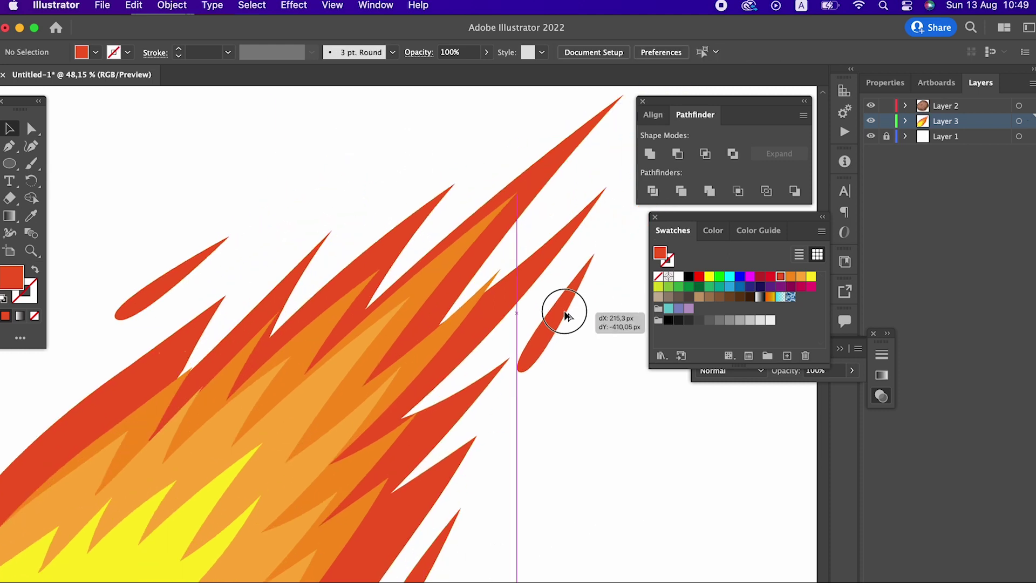
left_click_drag(440, 547, 577, 291)
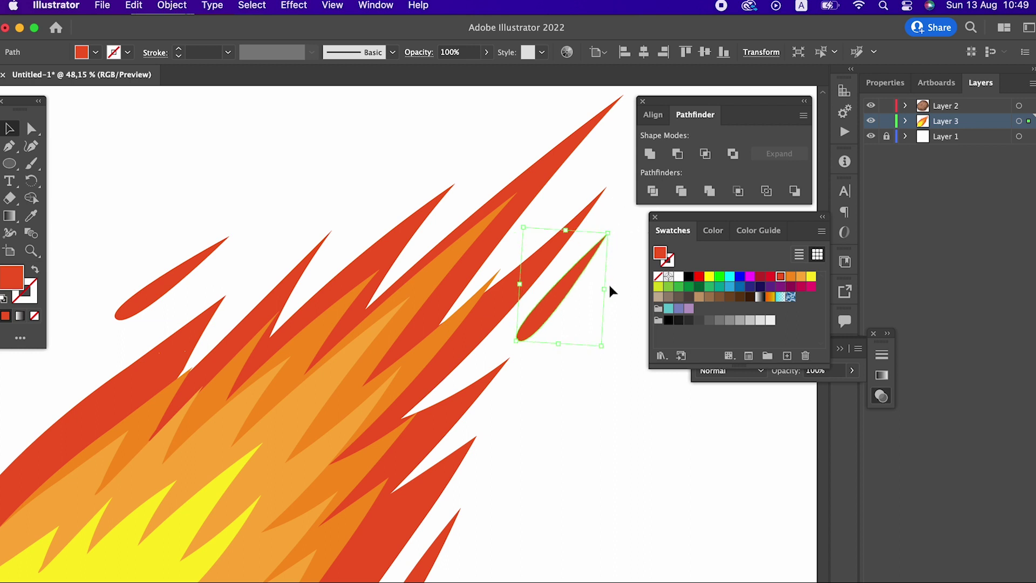
left_click(549, 442)
scroll(539, 388, "up", 3)
Add a third rotated spike copy above the flame
key("super+space")
key("Escape")
left_click_drag(543, 376, 370, 255, "alt")
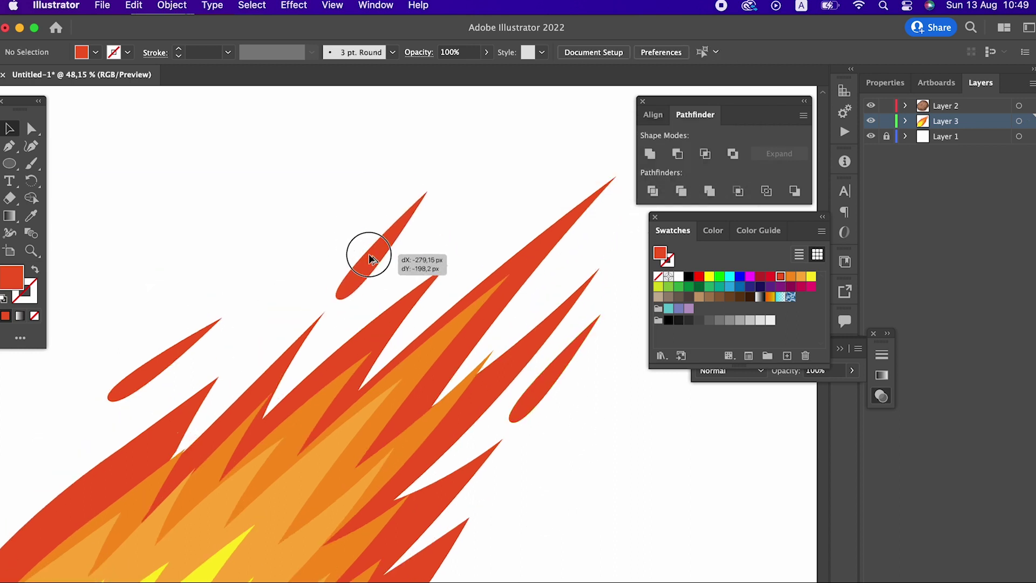
mouse_move(432, 190)
left_mouse_down()
mouse_move(449, 197)
mouse_move(437, 194)
mouse_move(388, 239)
left_mouse_up()
left_click(536, 286)
scroll(536, 286, "right", 4)
scroll(536, 286, "up", 3)
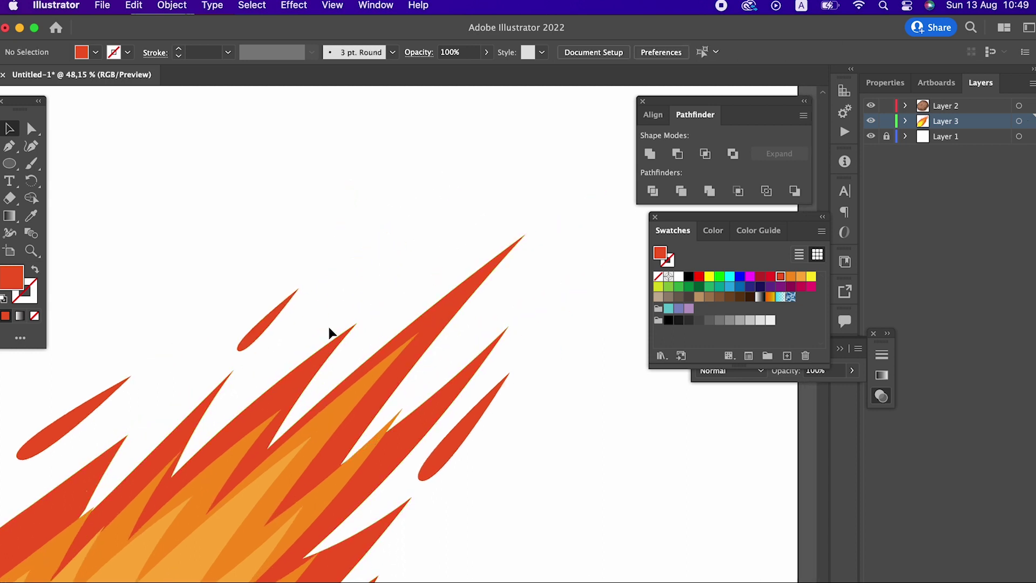
Place one more spike copy right of the flame and zoom out to the whole meteor
left_click(529, 236)
left_click(553, 192)
left_click_drag(262, 327, 574, 193, "alt")
key("z")
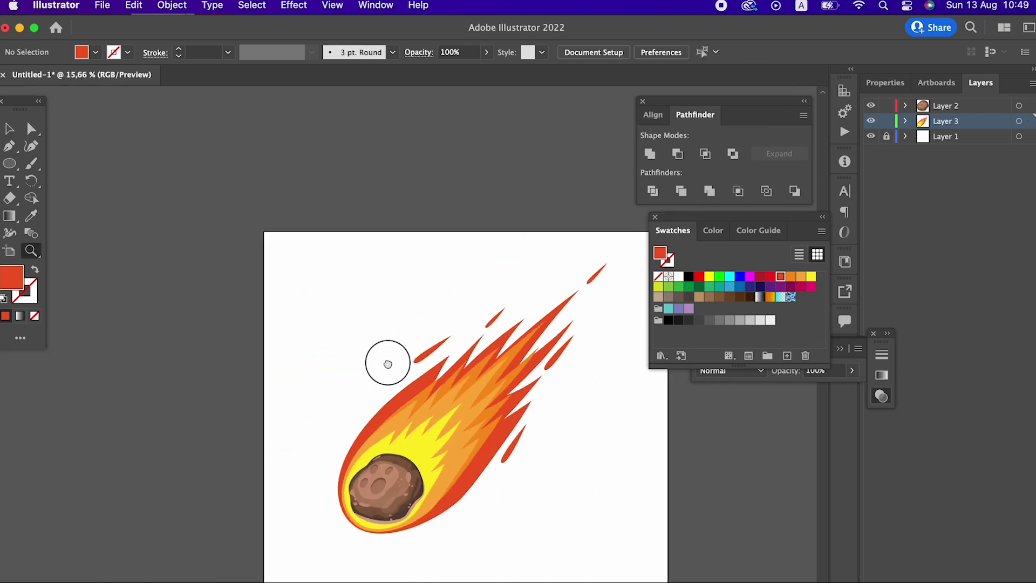
left_click_drag(384, 359, 356, 325)
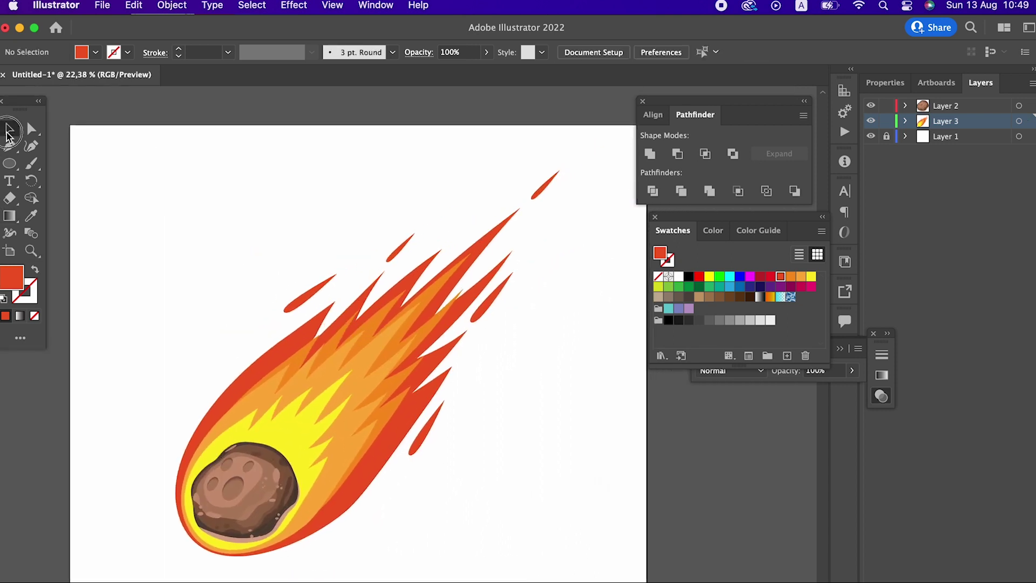
Move a small spike toward the rock and rotate it
mouse_move(488, 323)
left_mouse_down()
mouse_move(324, 453)
mouse_move(335, 370)
mouse_move(376, 342)
left_mouse_up()
left_click(416, 435)
left_click(345, 363)
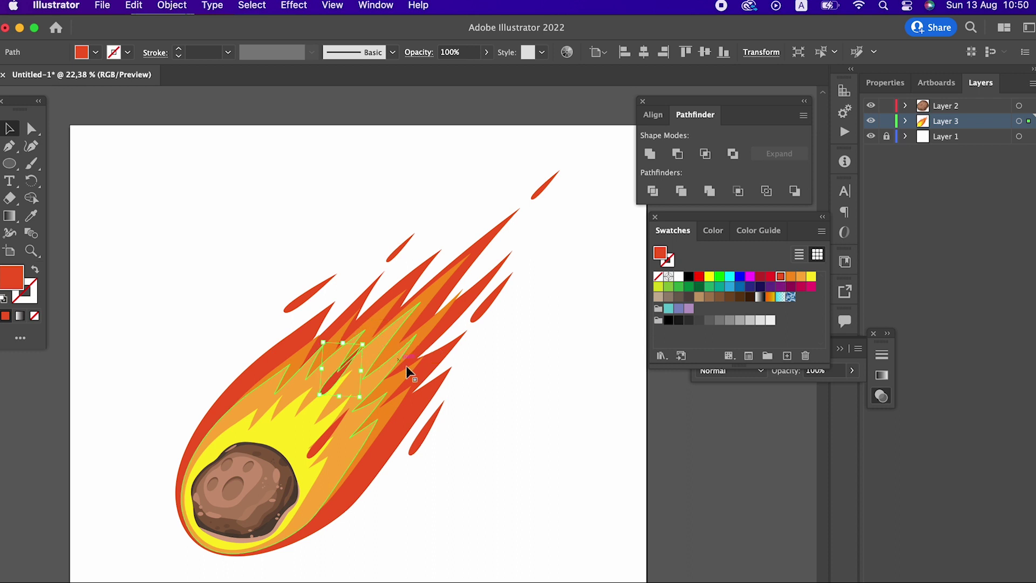
left_click(540, 381)
left_click_drag(497, 546, 295, 193)
Select all the meteor artwork, group it, then ungroup it
left_click(581, 572)
key("super+a")
left_click(172, 6)
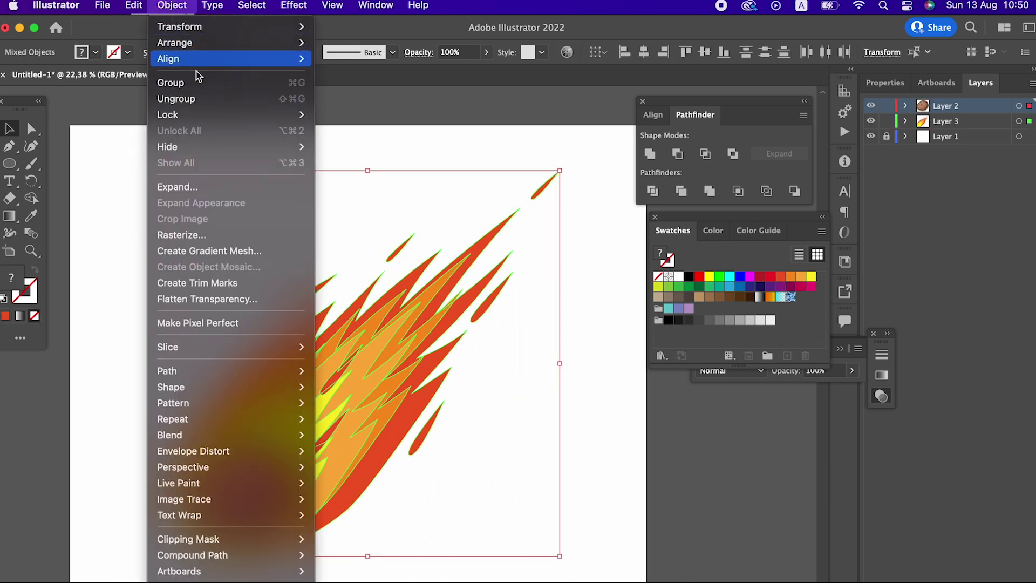
left_click(197, 81)
left_click(171, 5)
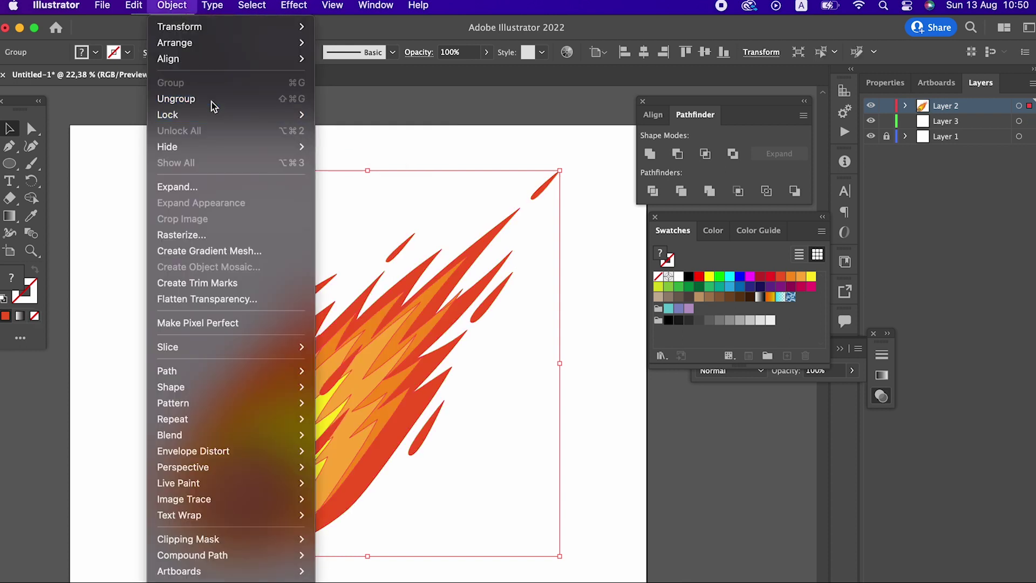
left_click(212, 107)
Move a red flame spike over the rock and bring it to the front
left_click(381, 419)
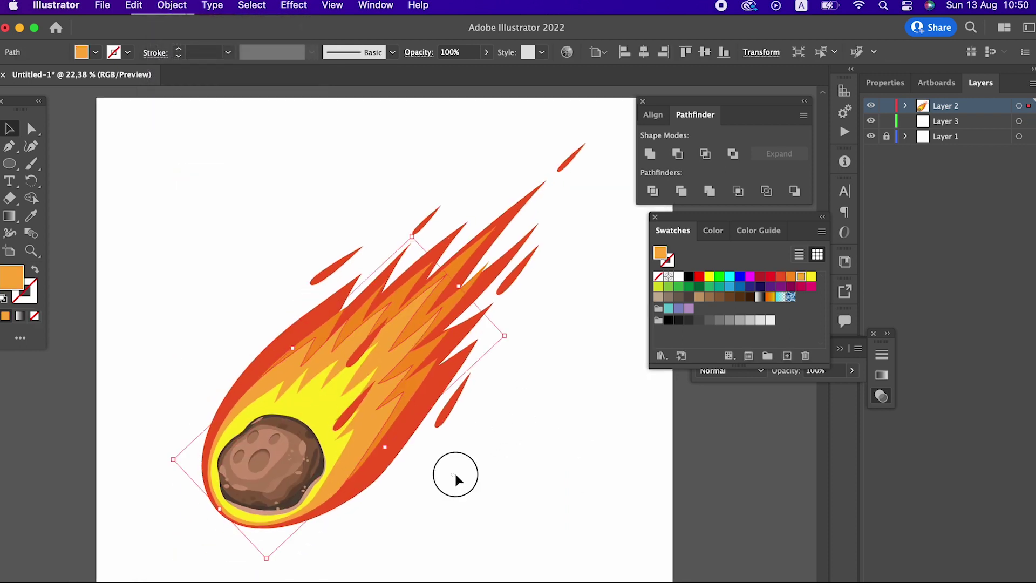
left_click(454, 475)
key("z")
left_click(159, 310)
left_click(11, 127)
left_click_drag(313, 459, 315, 400)
left_click(171, 5)
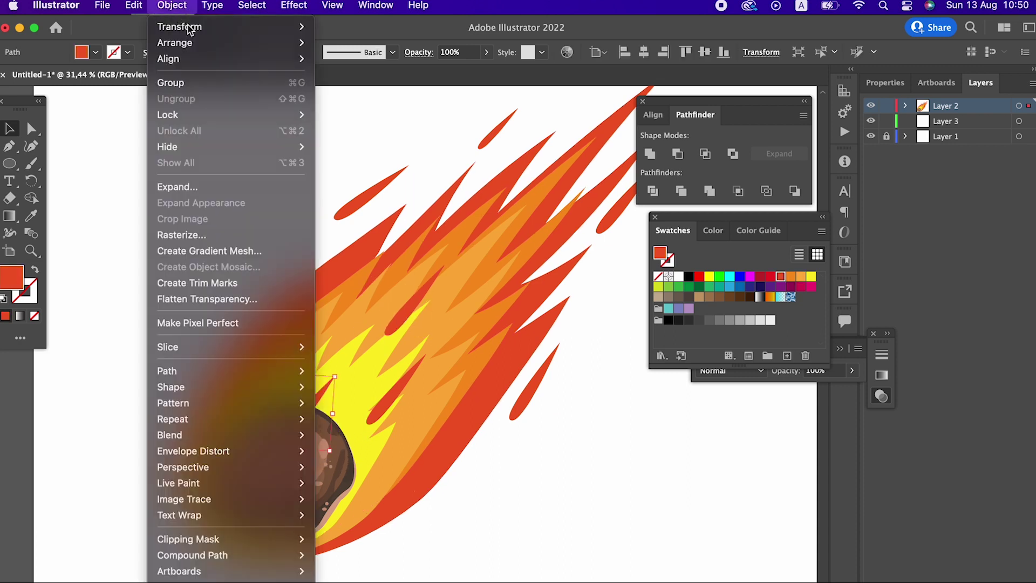
left_click(341, 41)
Recolour the spike over the rock with the flames' orange using the Eyedropper
left_click(526, 478)
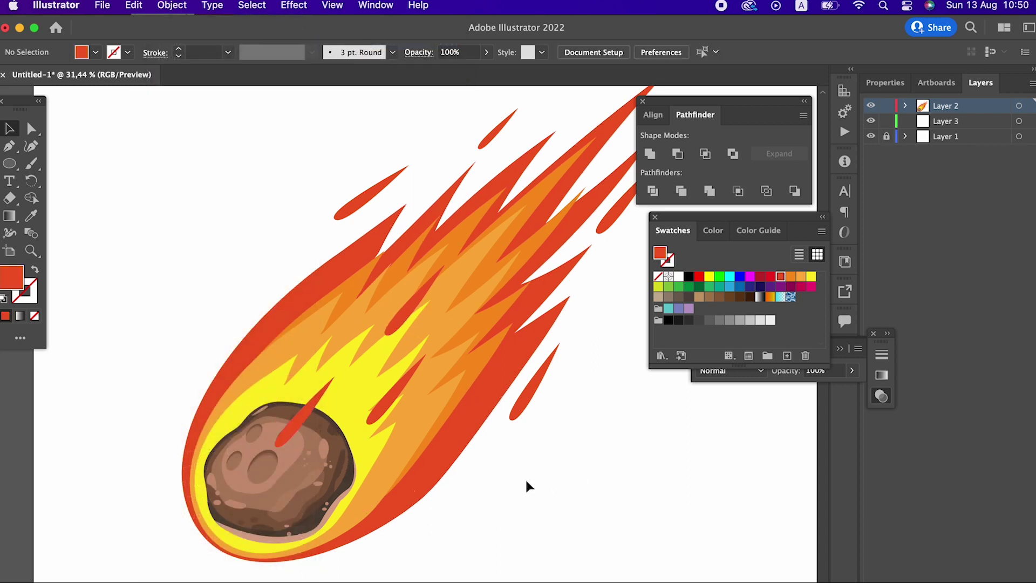
left_click(311, 411)
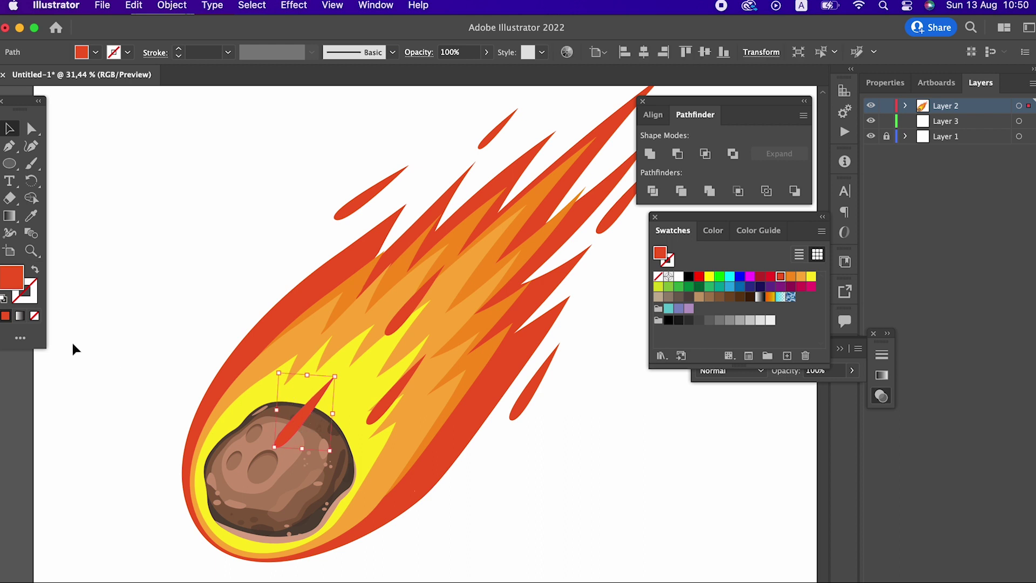
left_click(394, 413)
left_click(32, 216)
left_click(424, 412)
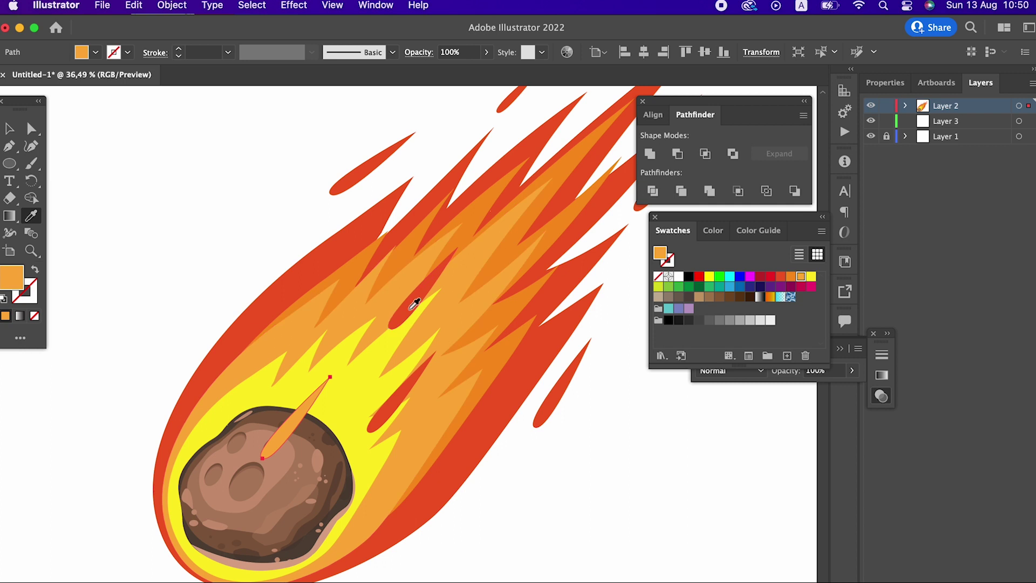
Move the orange spike upward and onto the brown rock
key("z")
left_click_drag(266, 347, 165, 225)
left_click(11, 130)
mouse_move(312, 415)
left_mouse_down()
mouse_move(334, 339)
mouse_move(345, 342)
mouse_move(321, 371)
left_mouse_up()
left_click(587, 546)
scroll(587, 546, "down", 3)
scroll(588, 545, "right", 2)
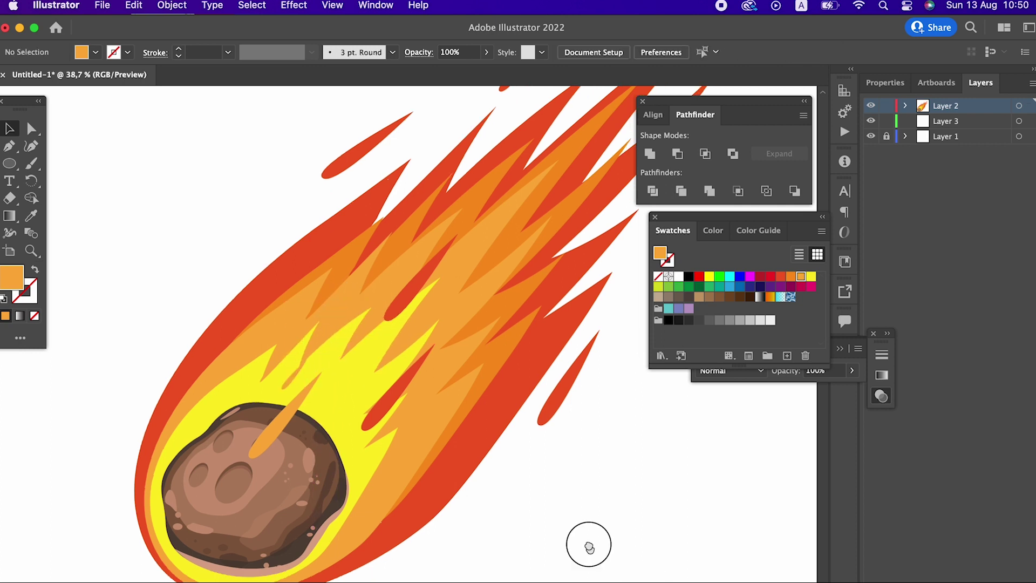
left_click_drag(233, 307, 319, 399)
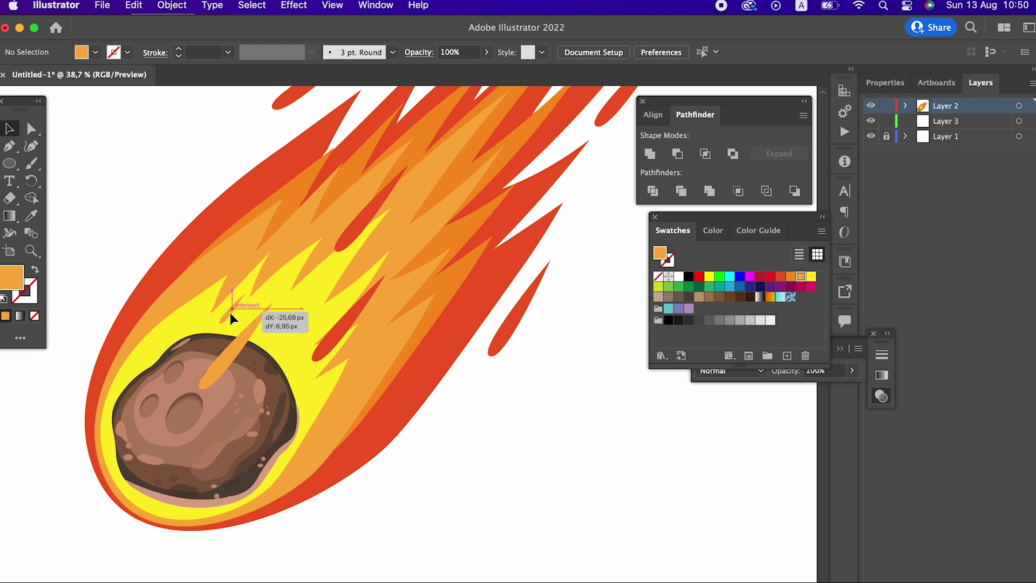
left_click(561, 528)
scroll(596, 538, "left", 2)
Add an enlarged copy of the orange spike as a longer streak across the rock
mouse_move(310, 367)
left_mouse_down("alt")
mouse_move(387, 324)
mouse_move(427, 271)
mouse_move(399, 317)
left_mouse_up("alt")
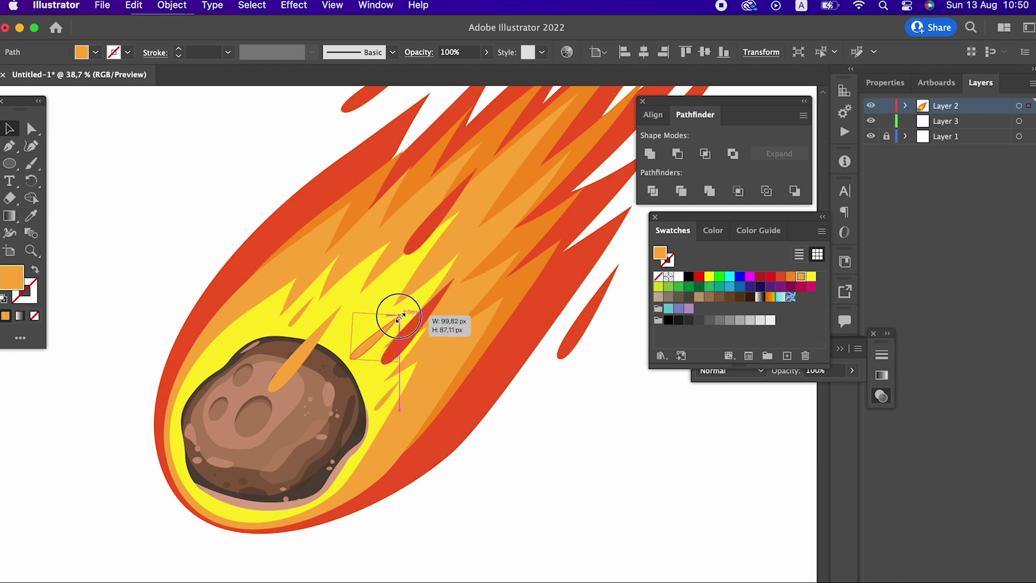
left_click(559, 514)
scroll(580, 521, "left", 2)
mouse_move(399, 340)
left_mouse_down()
mouse_move(281, 460)
mouse_move(299, 476)
mouse_move(420, 363)
mouse_move(414, 369)
left_mouse_up()
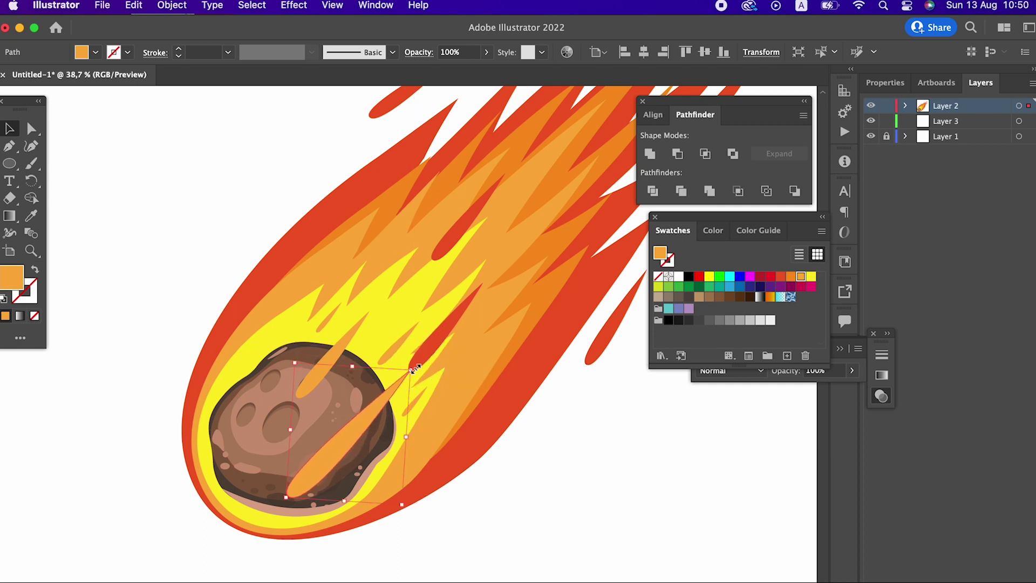
left_click(512, 455)
left_click_drag(248, 390, 243, 370)
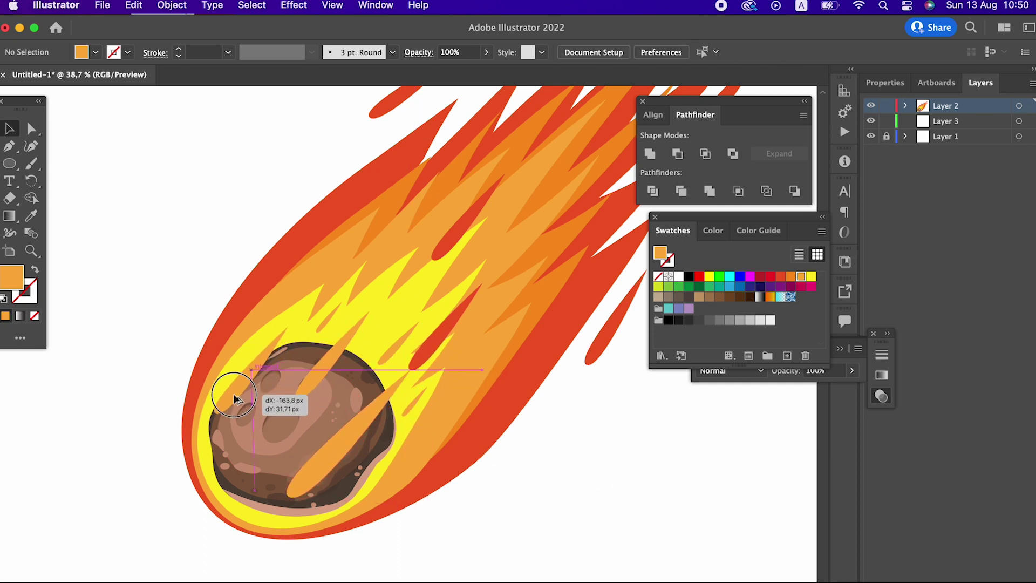
left_click(576, 419)
key("z")
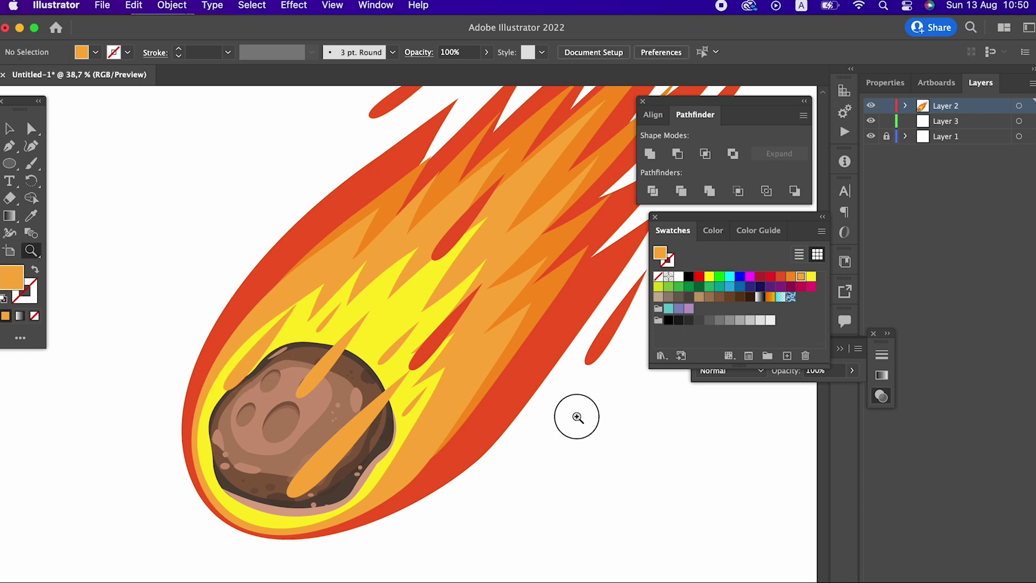
left_click_drag(576, 419, 463, 453)
scroll(462, 452, "right", 5)
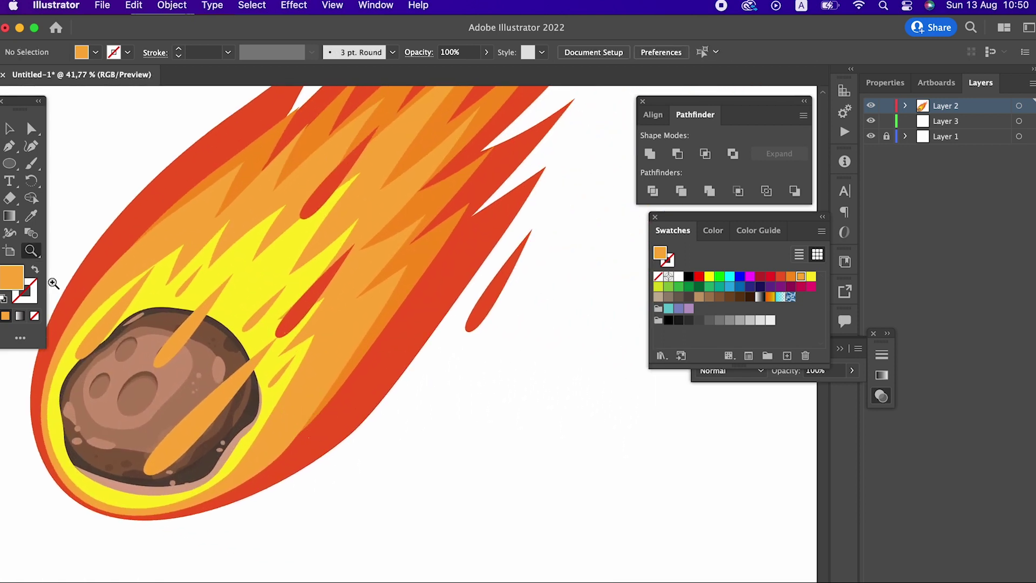
Nudge and slightly tilt the long orange streak across the rock
left_click_drag(176, 439, 193, 449)
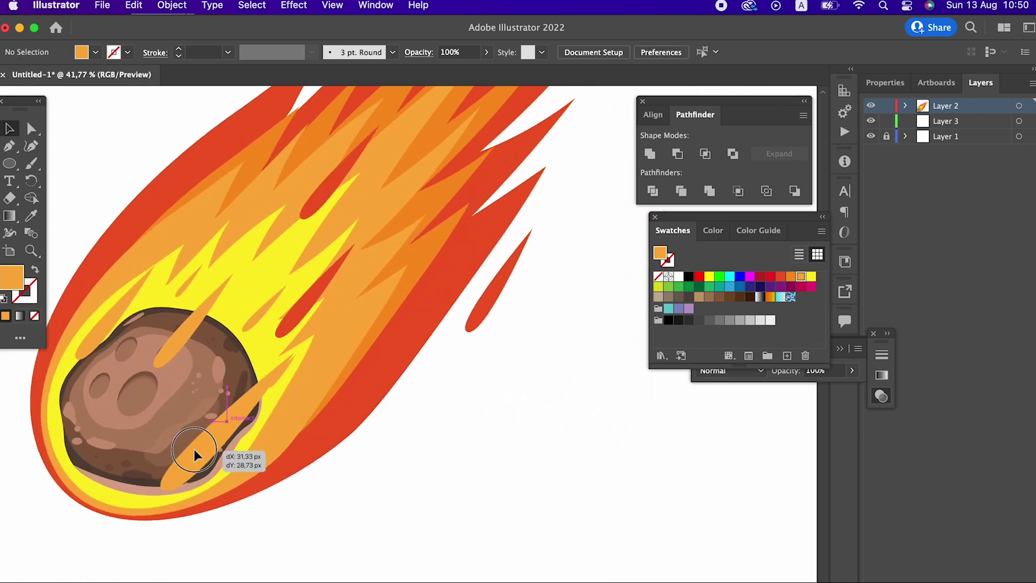
left_click_drag(312, 422, 273, 361)
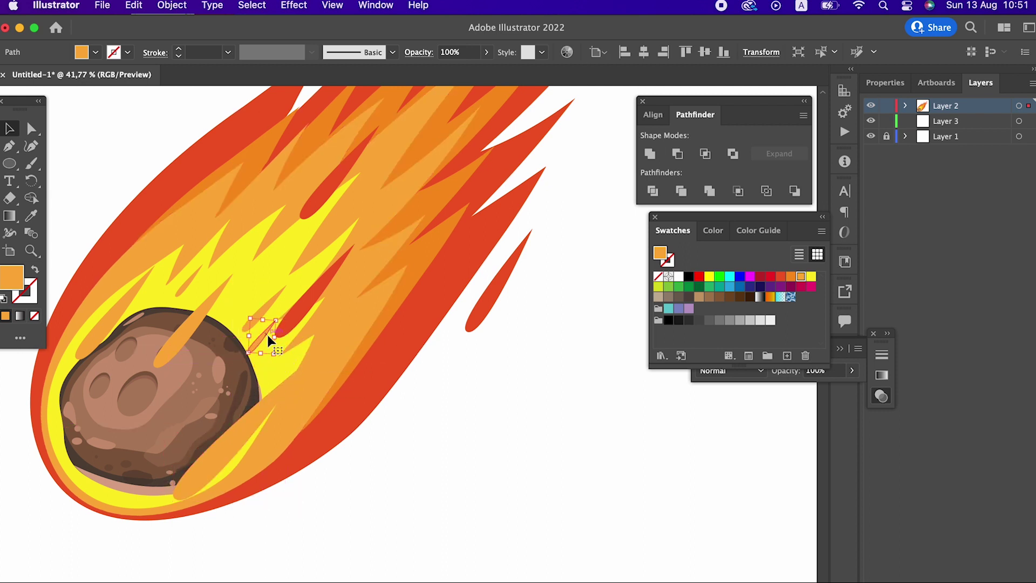
left_click_drag(252, 433, 271, 417)
left_click_drag(316, 335, 321, 336)
left_click(408, 430)
left_click_drag(99, 332, 109, 323)
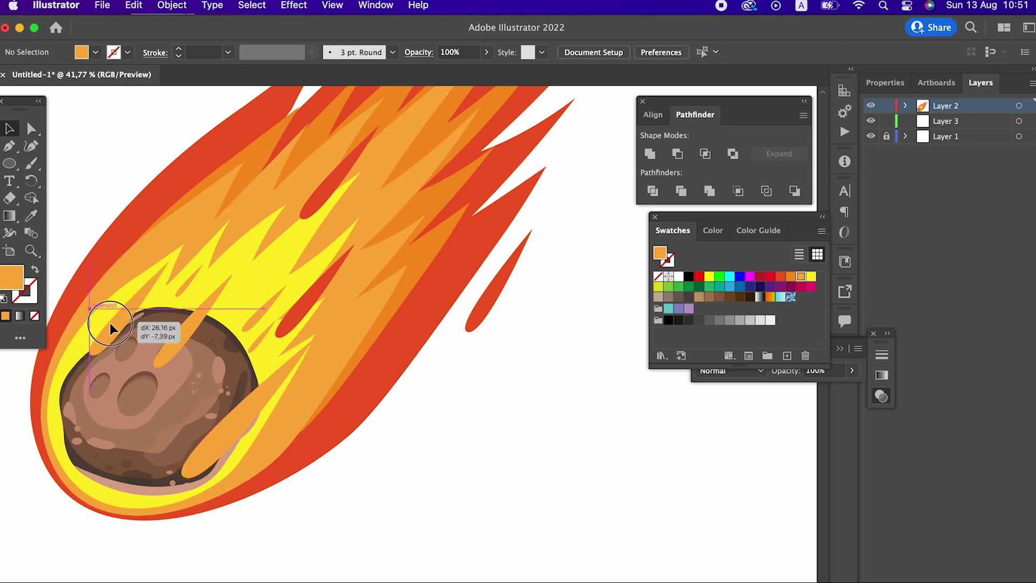
key("z")
left_click(463, 458, "alt")
left_click(426, 411, "alt")
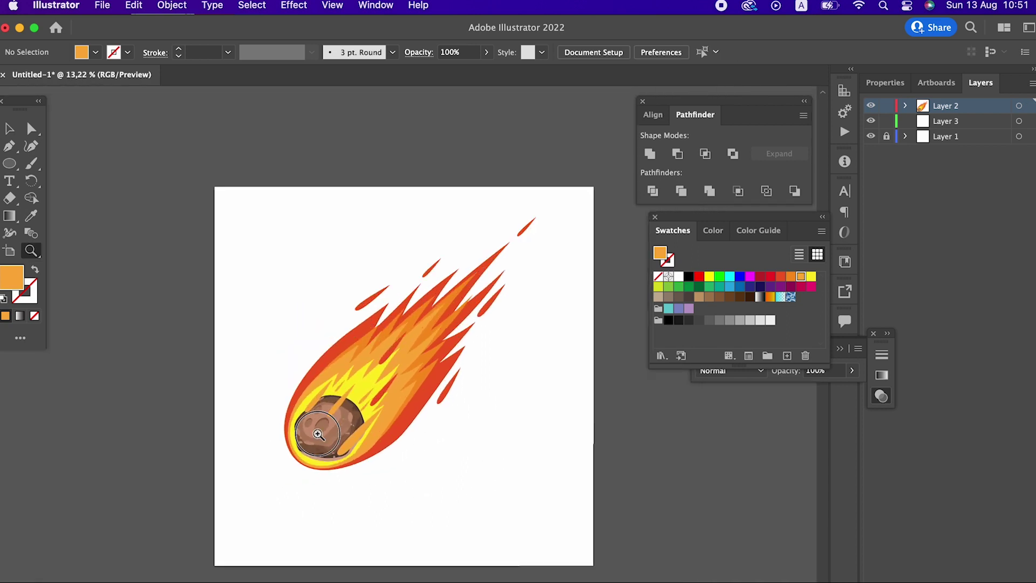
left_click(447, 507)
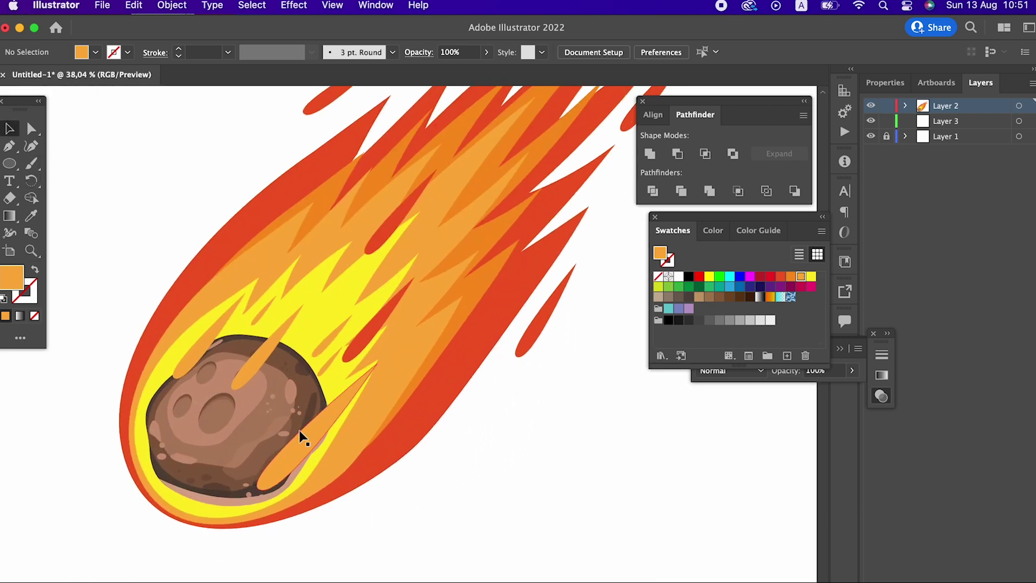
Narrow the two thin orange spikes and rotate them diagonally along the meteor's tail
left_click(309, 457)
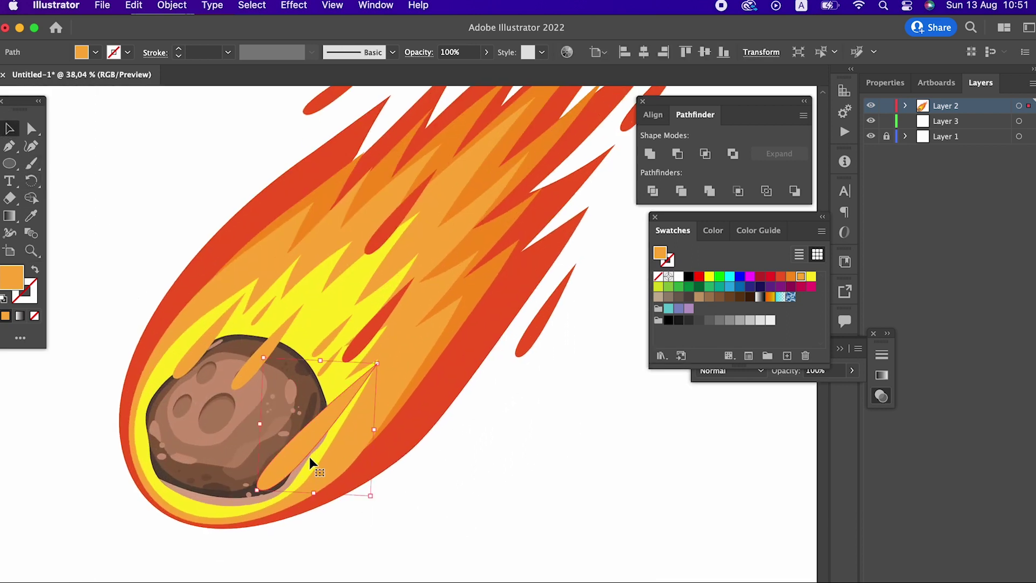
left_click(370, 430)
left_click_drag(367, 434, 309, 421)
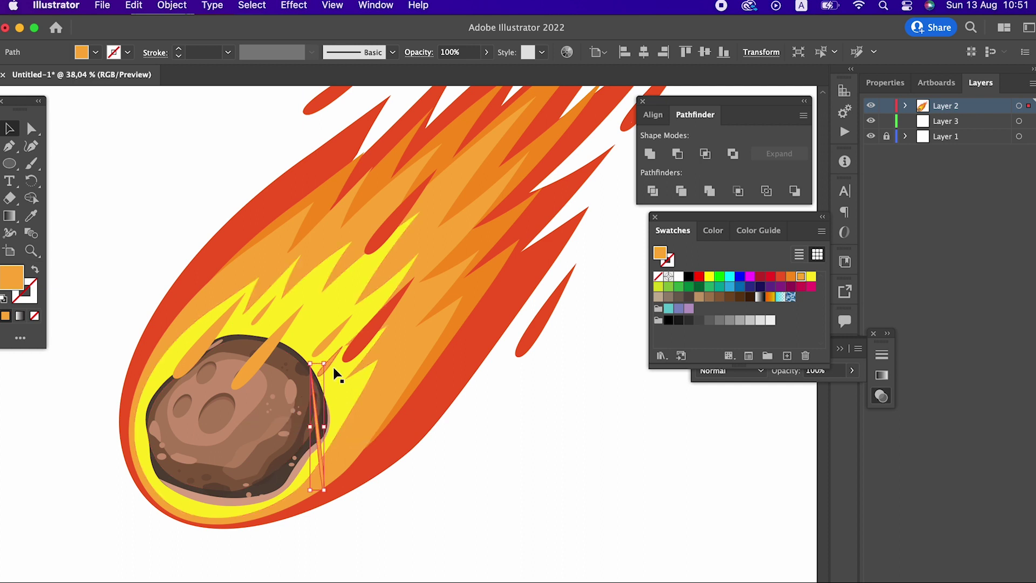
left_click_drag(326, 361, 376, 378)
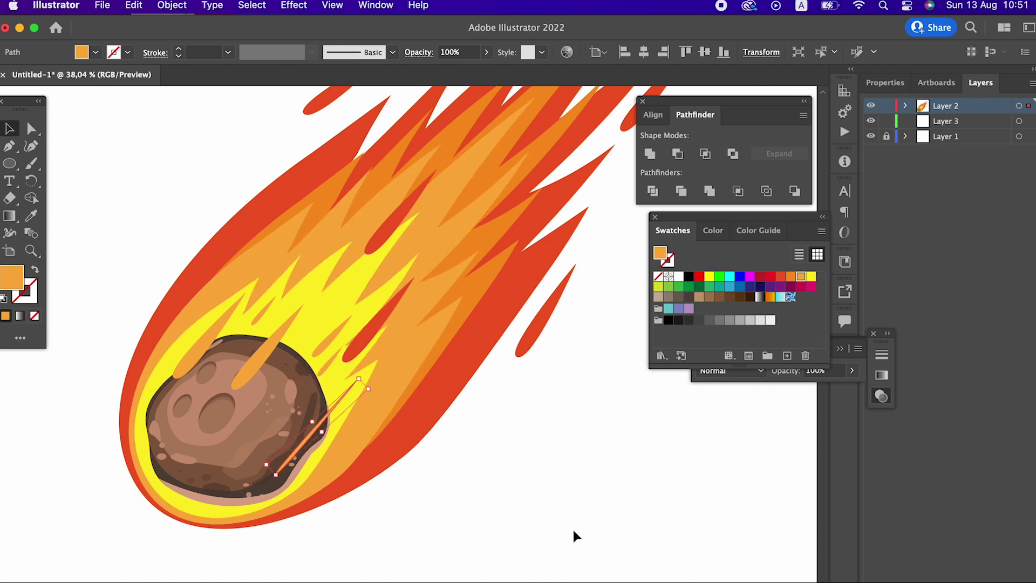
left_click(574, 537)
scroll(460, 493, "left", 5)
scroll(459, 492, "left", 3)
left_click(313, 341)
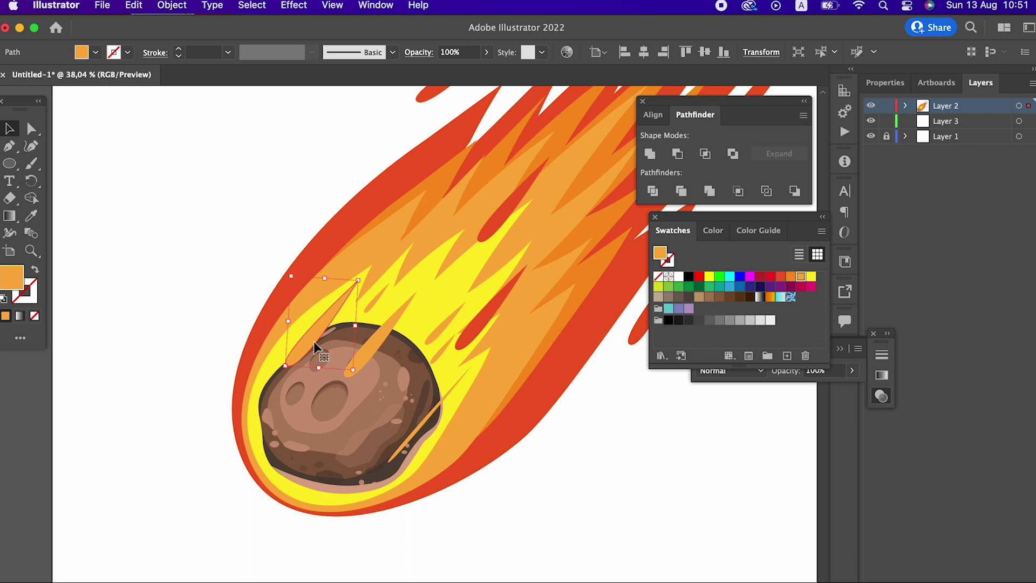
left_click_drag(357, 319, 329, 323)
left_click_drag(337, 274, 358, 280)
left_click(359, 280)
left_click(626, 489)
Place a spike copy up in the tail and give it the yellow flame colour
key("z")
mouse_move(583, 471)
left_mouse_down()
mouse_move(300, 486)
mouse_move(481, 504)
left_mouse_up()
scroll(481, 505, "right", 5)
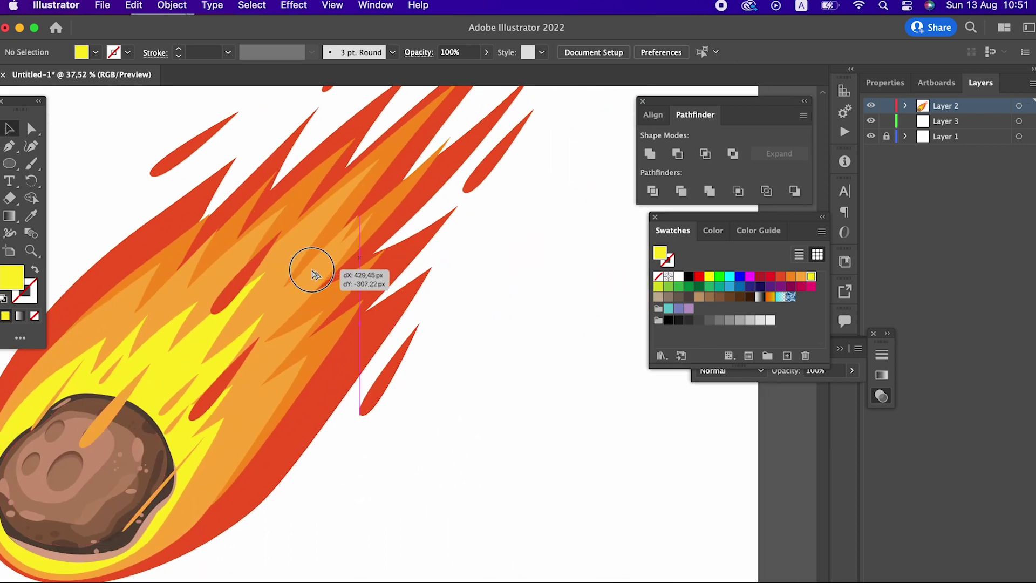
left_click_drag(283, 311, 318, 263)
left_click(31, 221)
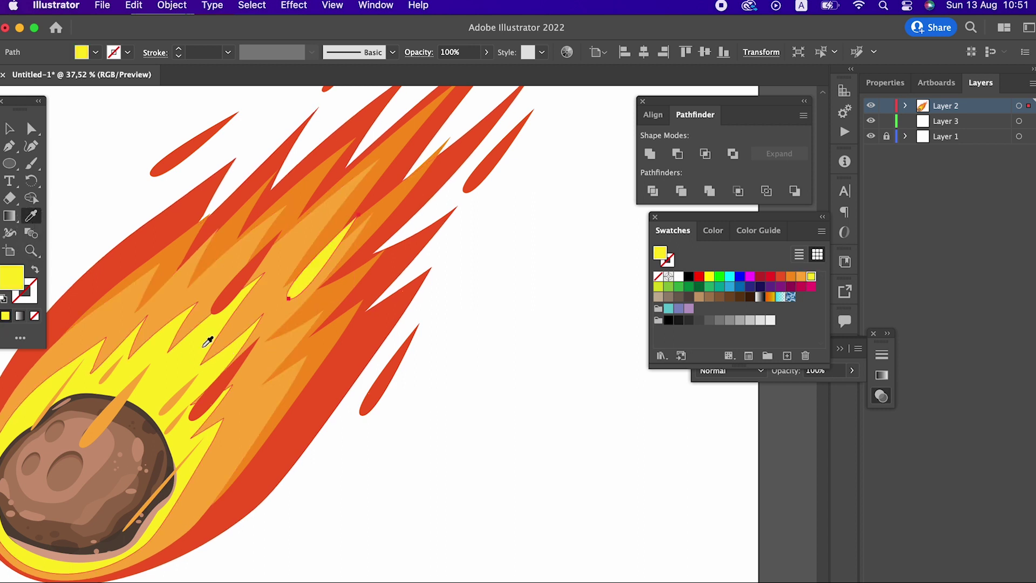
left_click_drag(208, 341, 288, 398)
left_click(481, 390)
Add two more smaller yellow spikes further left and lower in the tail
left_click(413, 304)
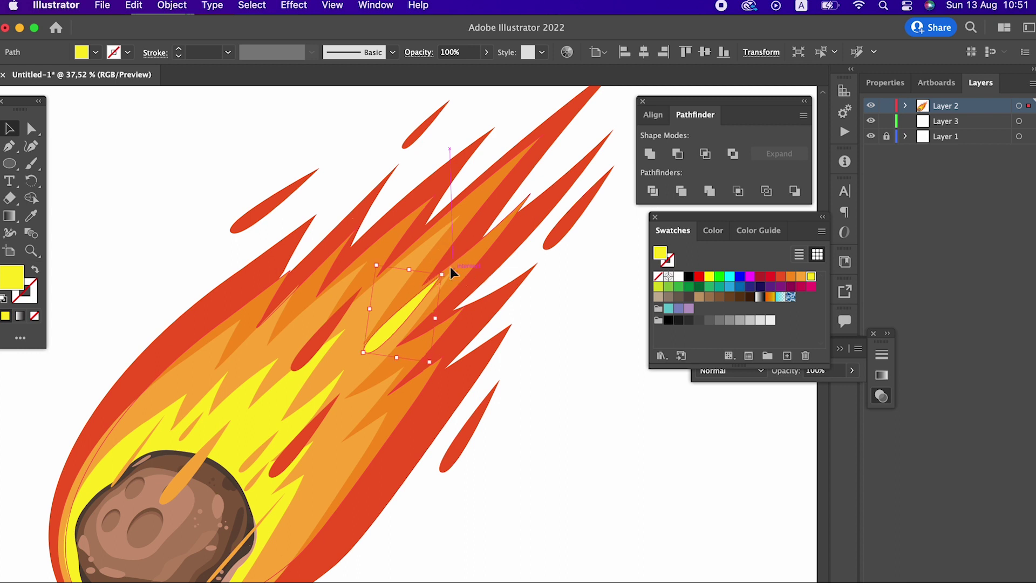
left_click(400, 304)
left_click_drag(404, 322, 300, 324)
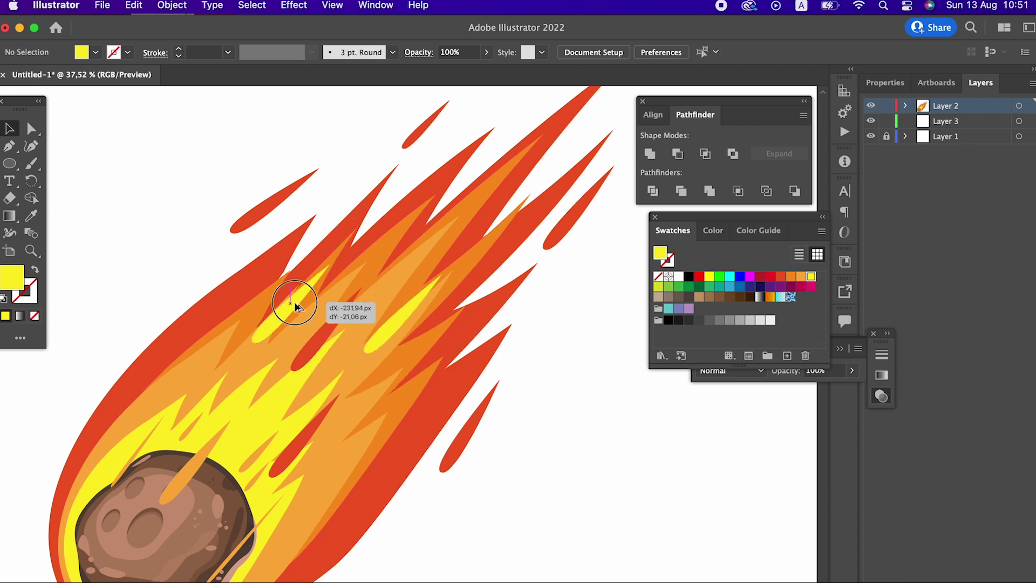
left_click_drag(333, 280, 303, 311)
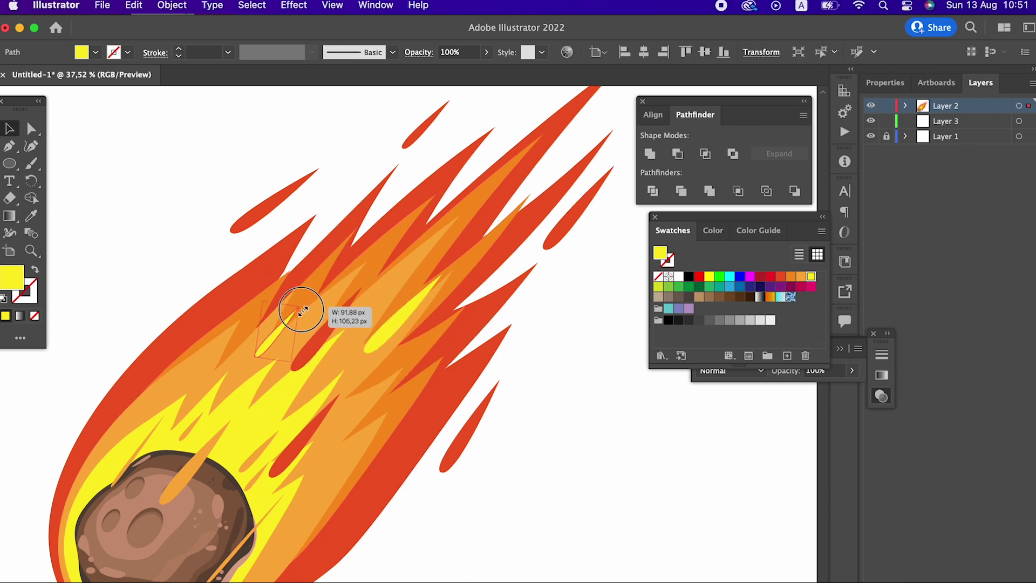
left_click(503, 497)
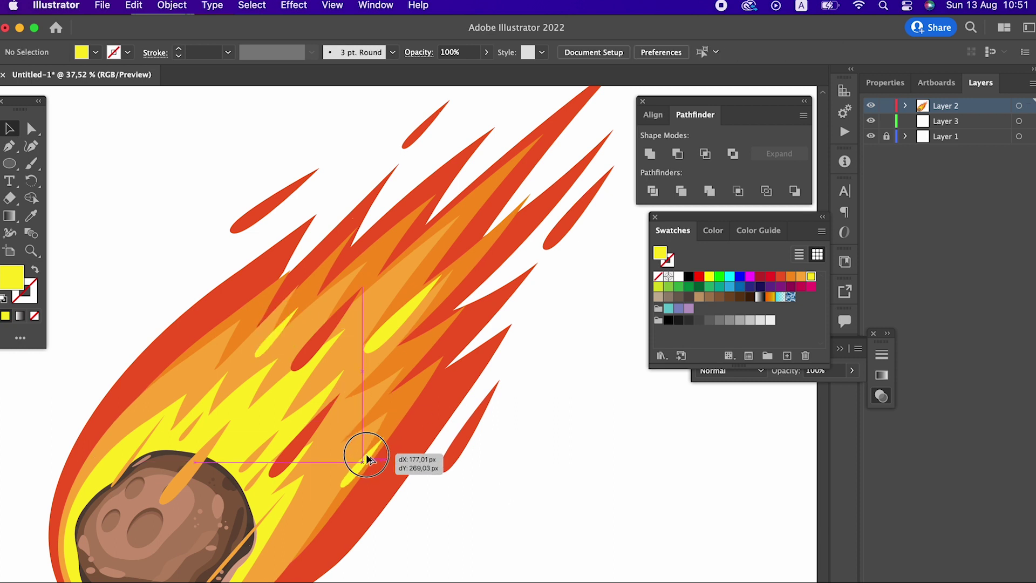
left_click_drag(281, 328, 335, 474)
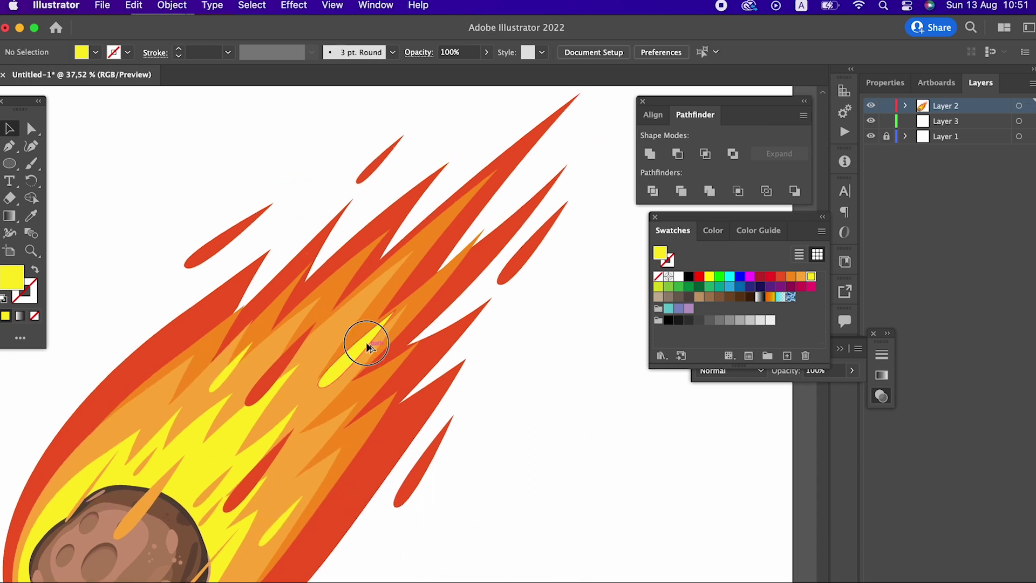
mouse_move(367, 346)
left_mouse_down()
mouse_move(491, 309)
mouse_move(181, 199)
left_mouse_up()
key("ctrl+0")
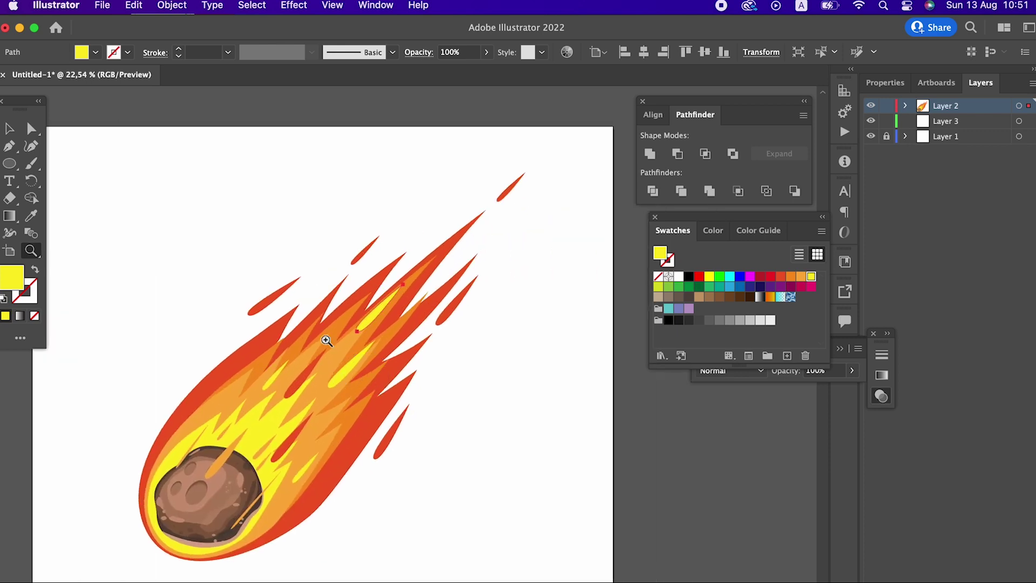
Rotate the small red spike on the meteor
left_click(274, 297)
left_click_drag(326, 247, 347, 236)
key("ctrl+0")
key("z")
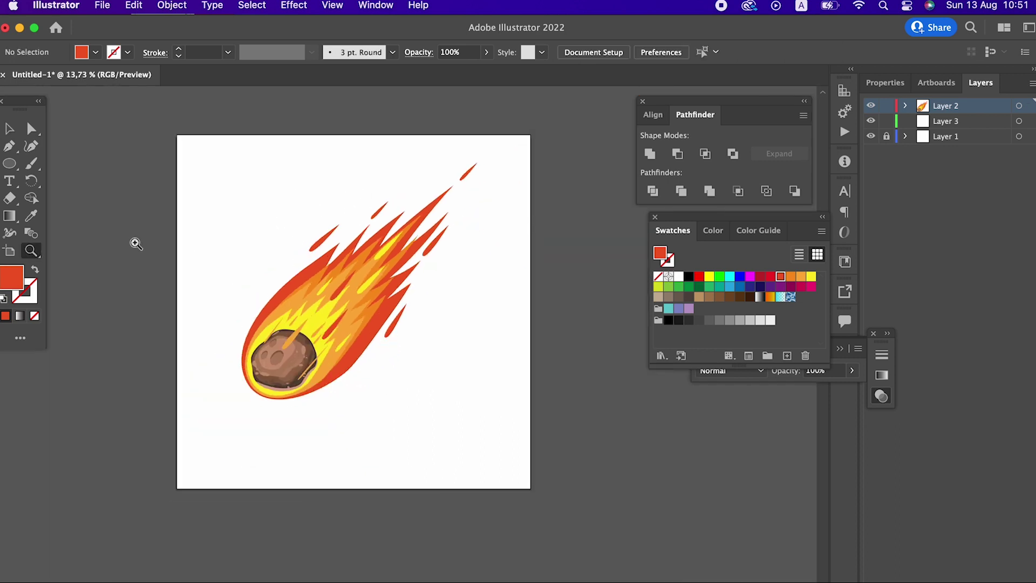
mouse_move(370, 363)
left_mouse_down()
mouse_move(385, 379)
mouse_move(513, 419)
mouse_move(320, 363)
mouse_move(178, 391)
left_mouse_up()
key("z")
mouse_move(420, 430)
left_mouse_down()
mouse_move(446, 446)
mouse_move(441, 453)
mouse_move(229, 276)
left_mouse_up()
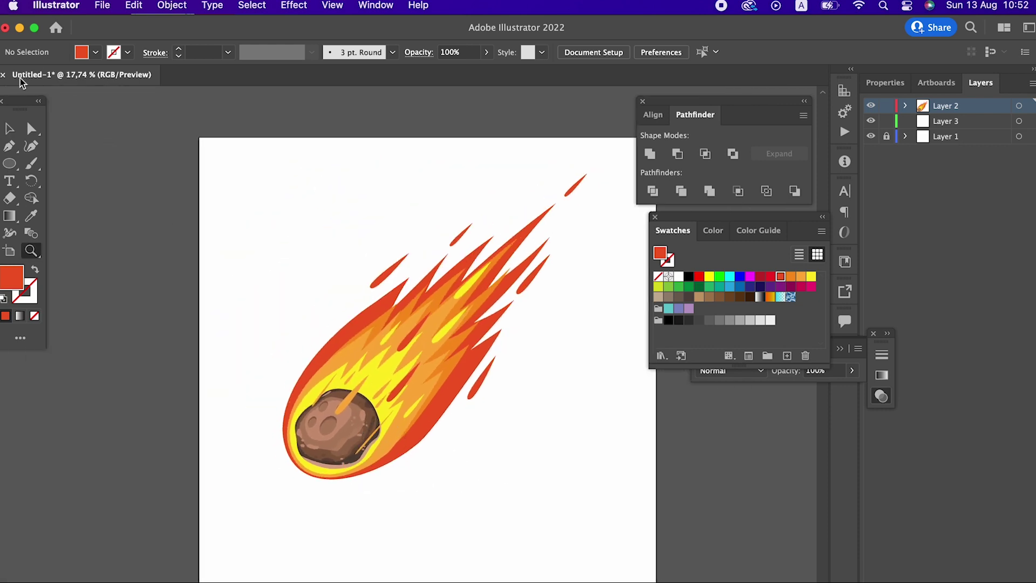
Group all the meteor artwork and centre it horizontally and vertically on the artboard
left_click_drag(184, 198, 323, 105)
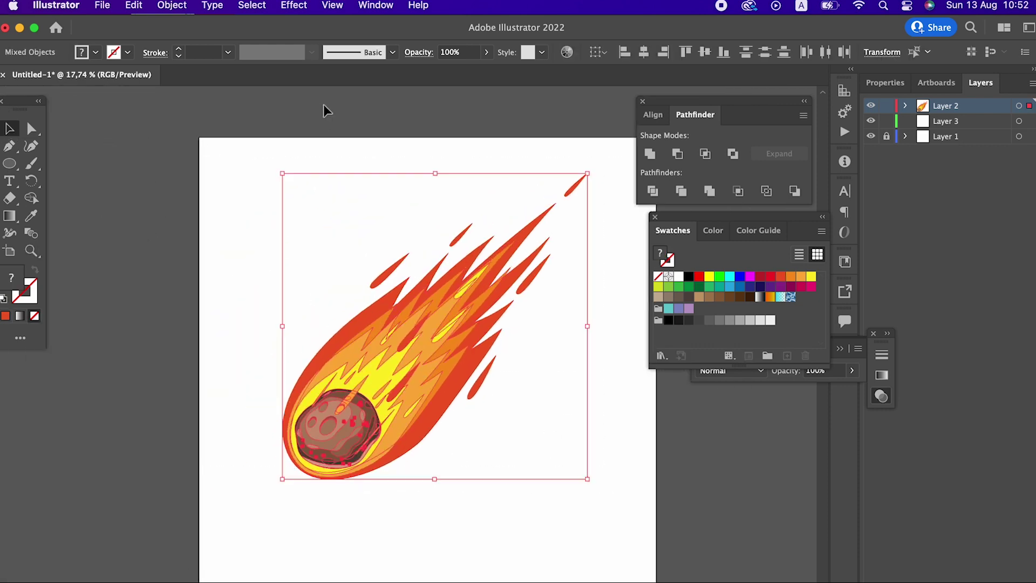
left_click(171, 7)
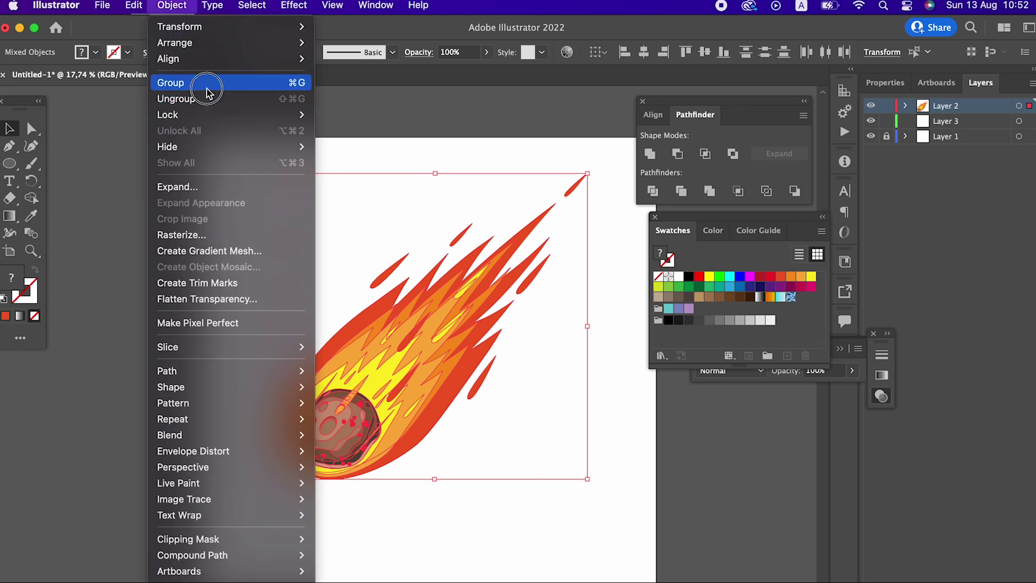
left_click(208, 82)
left_click(644, 51)
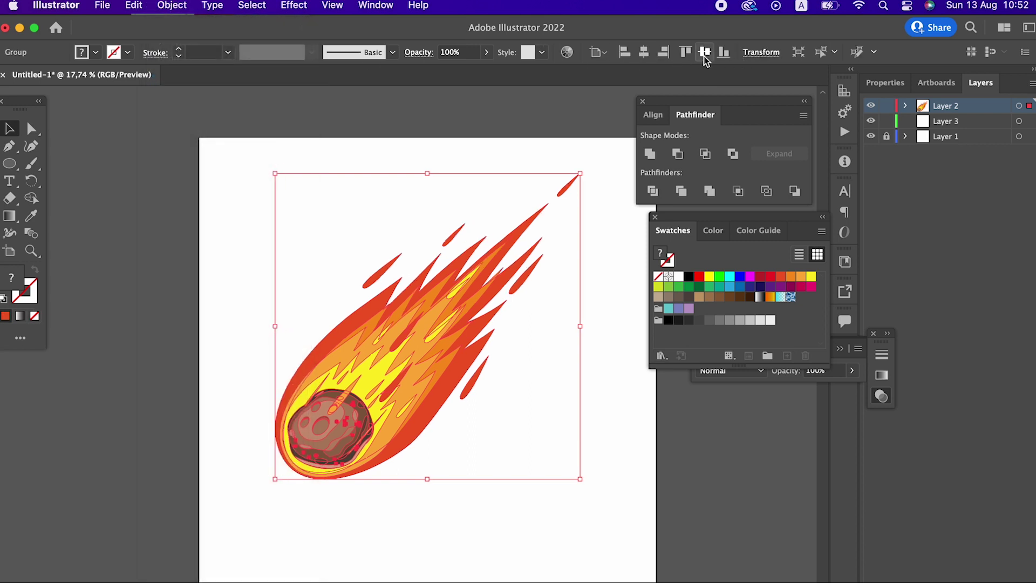
left_click(704, 52)
Duplicate the meteor to the upper left, scaled to about half and slightly tilted
left_click(595, 374)
mouse_move(451, 428)
left_mouse_down("alt")
mouse_move(370, 306)
mouse_move(385, 259)
left_mouse_up("alt")
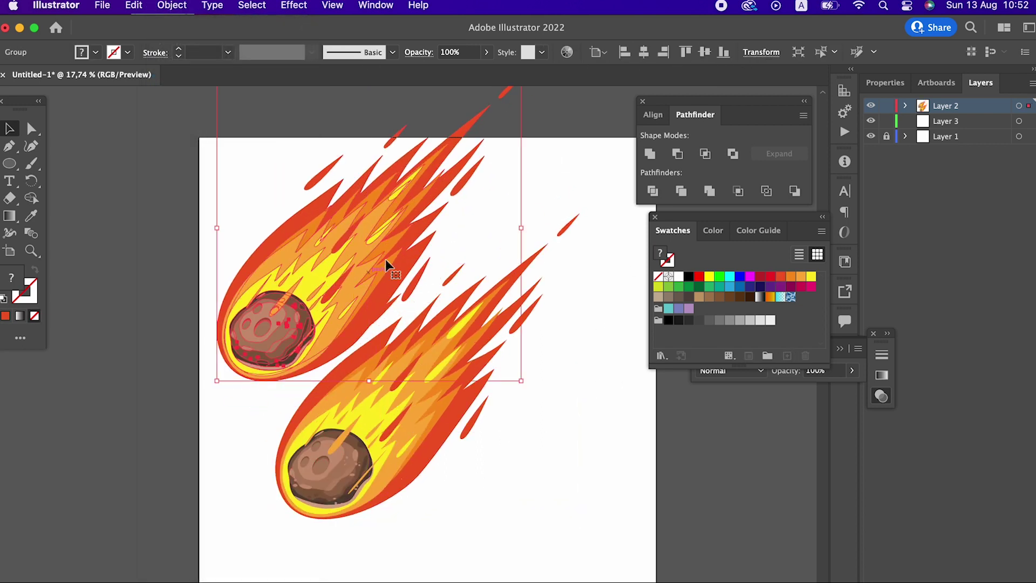
left_click_drag(521, 381, 453, 312, "alt+shift")
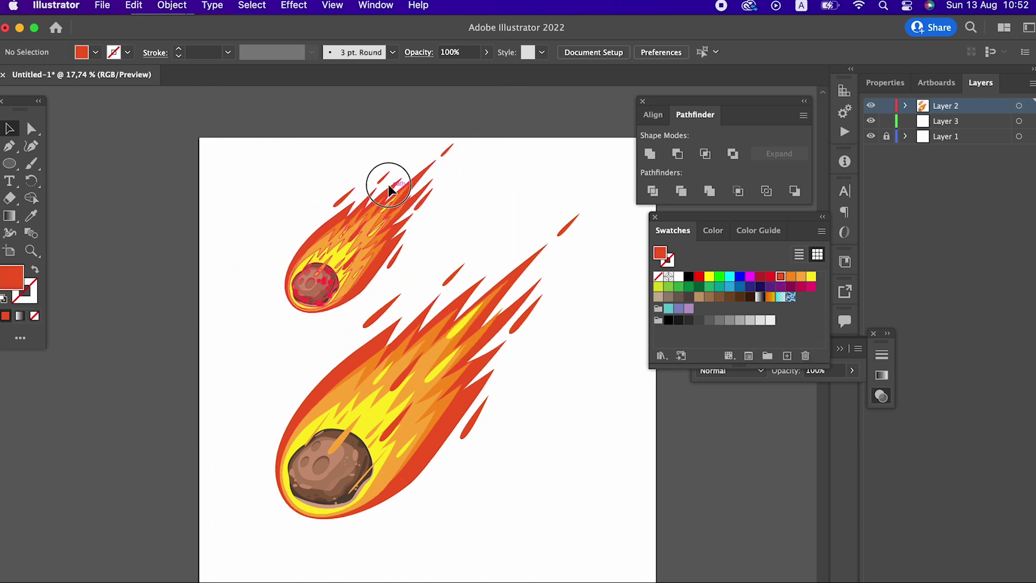
left_click_drag(467, 145, 490, 169)
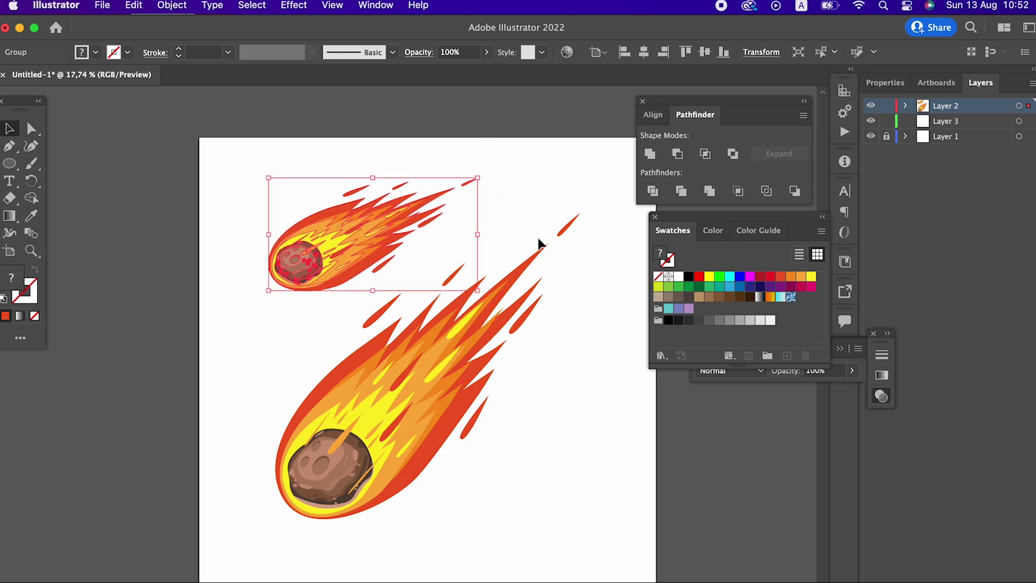
left_click(601, 363)
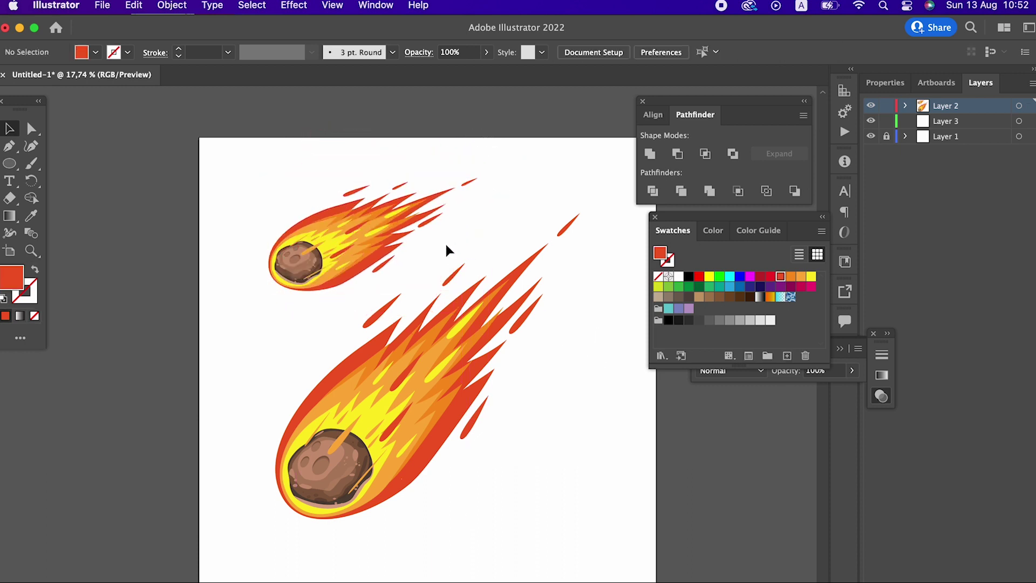
Enlarge the small meteor a little and reposition the large meteor
key("z")
left_click_drag(370, 252, 443, 290)
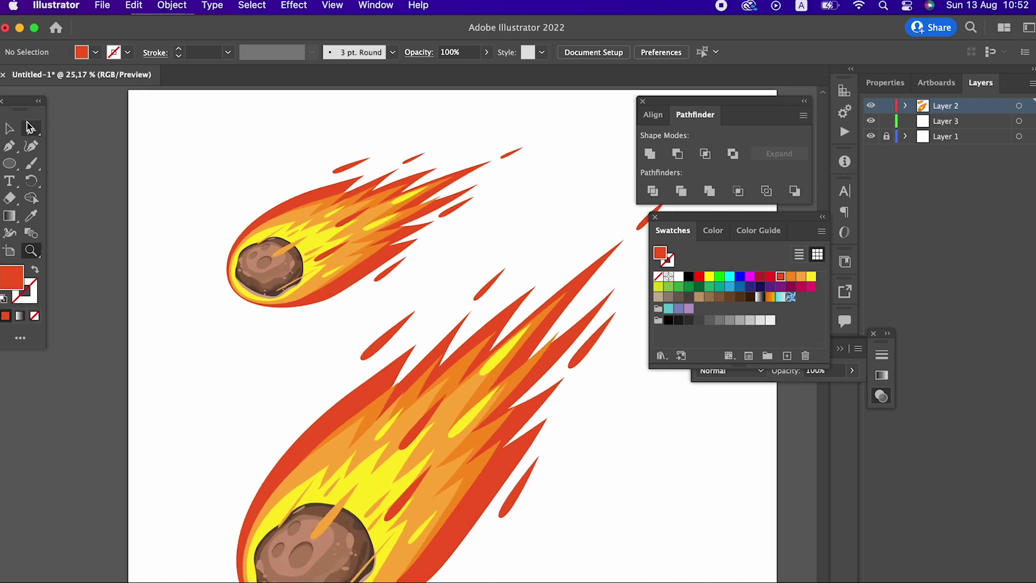
left_click(254, 236)
mouse_move(235, 304)
left_mouse_down()
mouse_move(182, 328)
mouse_move(176, 318)
left_mouse_up()
left_click_drag(412, 413, 347, 347)
left_click(517, 400)
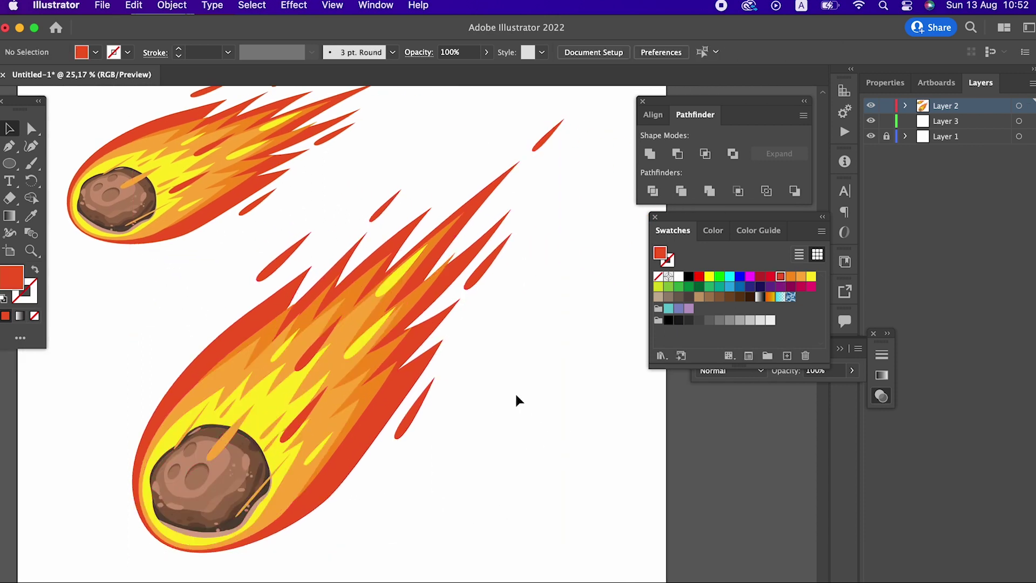
Copy the small meteor to the lower right, reflect it vertically and rotate it upright
left_click_drag(251, 172, 555, 428)
left_click(173, 6)
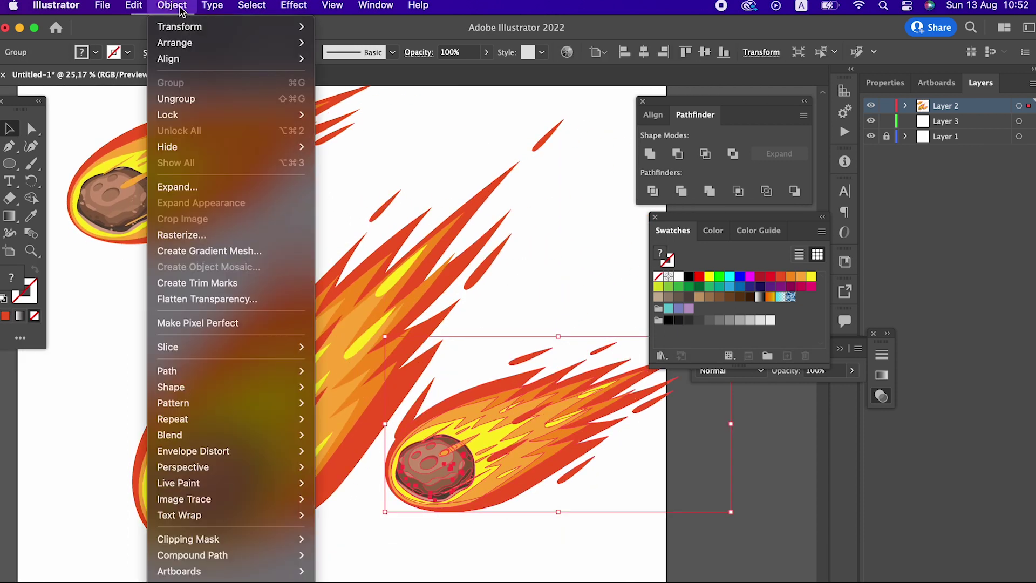
mouse_move(179, 27)
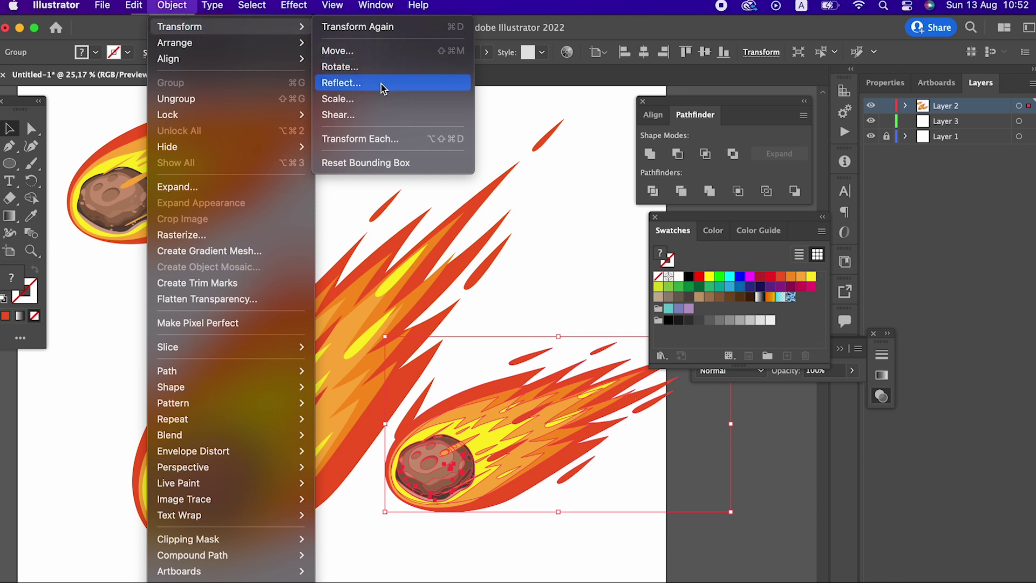
left_click(382, 88)
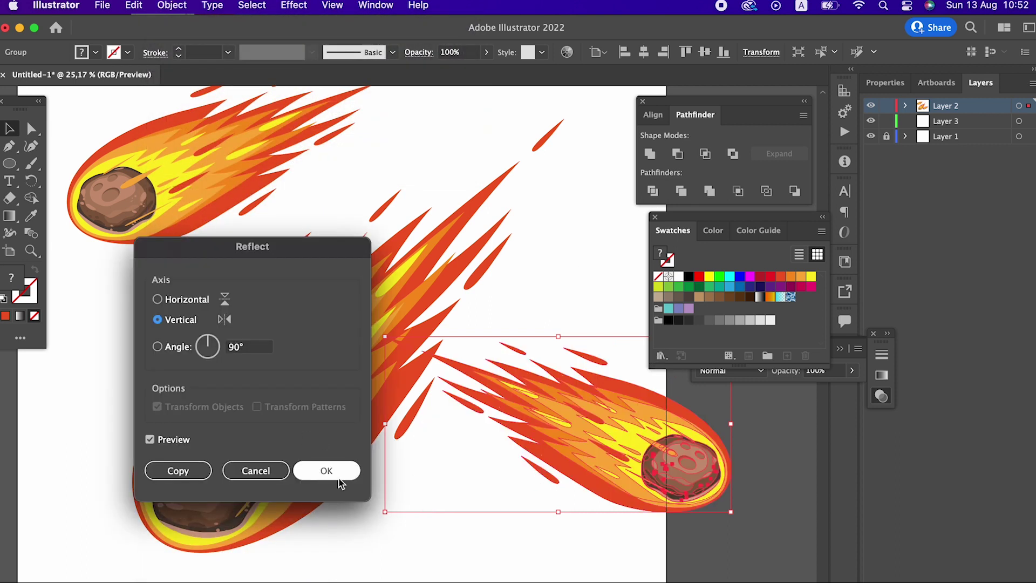
left_click(326, 470)
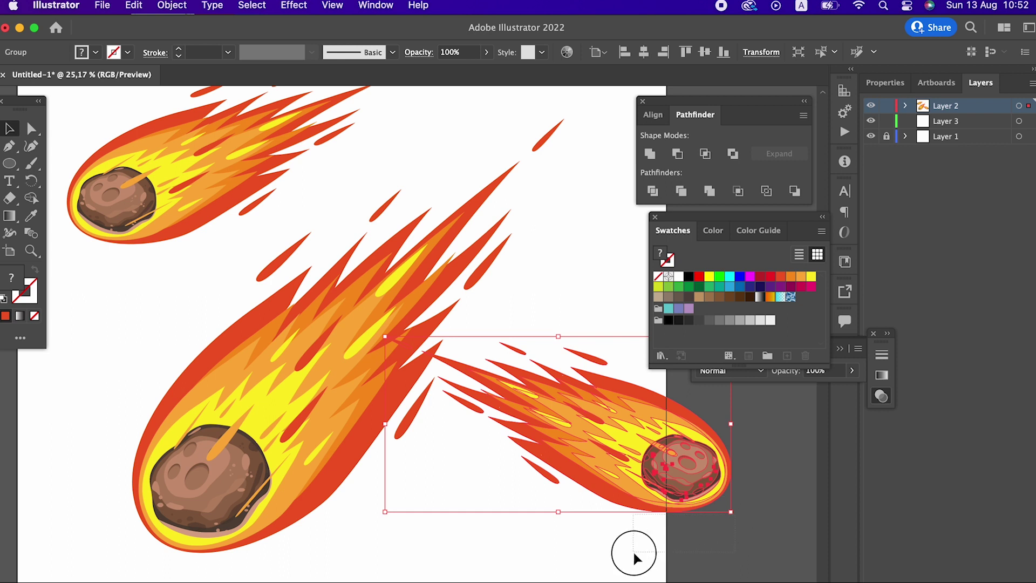
mouse_move(737, 521)
left_mouse_down()
mouse_move(570, 565)
mouse_move(724, 556)
left_mouse_up()
Nudge the upright right-hand meteor upward and frame all three meteors in view
left_click(724, 556)
left_click_drag(705, 493, 686, 537)
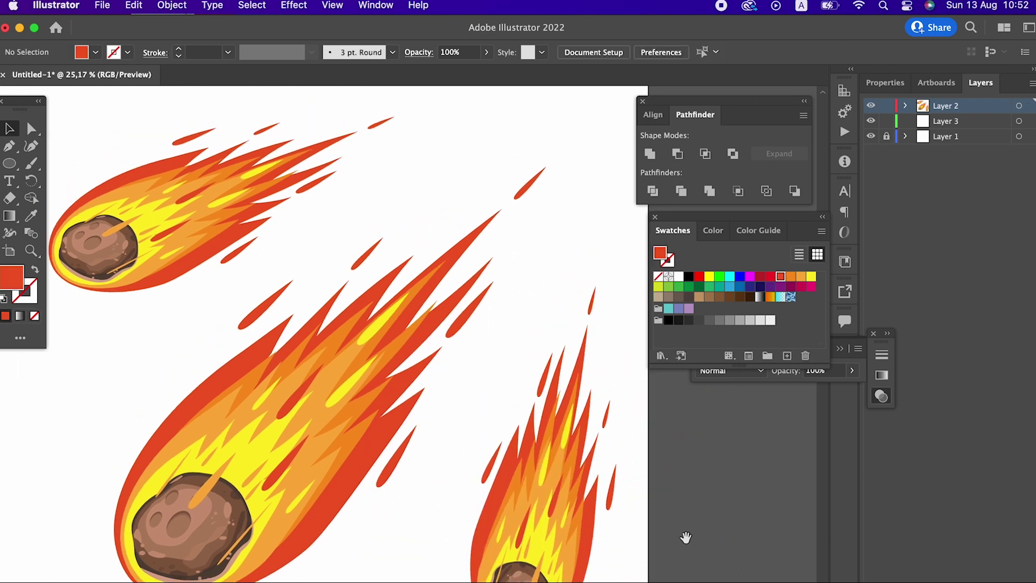
key("z")
key("ctrl+0")
left_click(20, 130)
left_click_drag(553, 434, 555, 404)
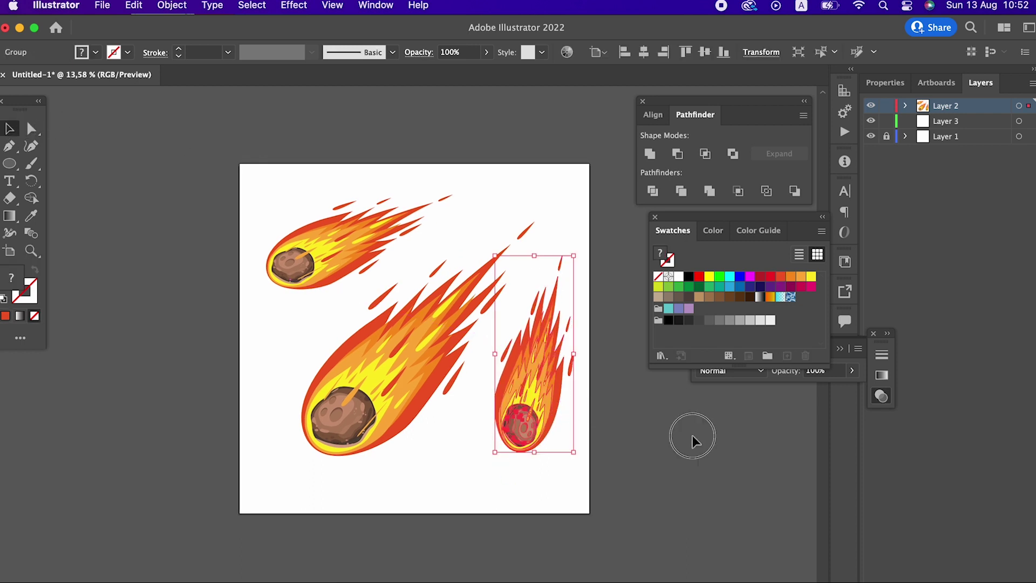
left_click(692, 435)
key("z")
left_click_drag(692, 436, 668, 457)
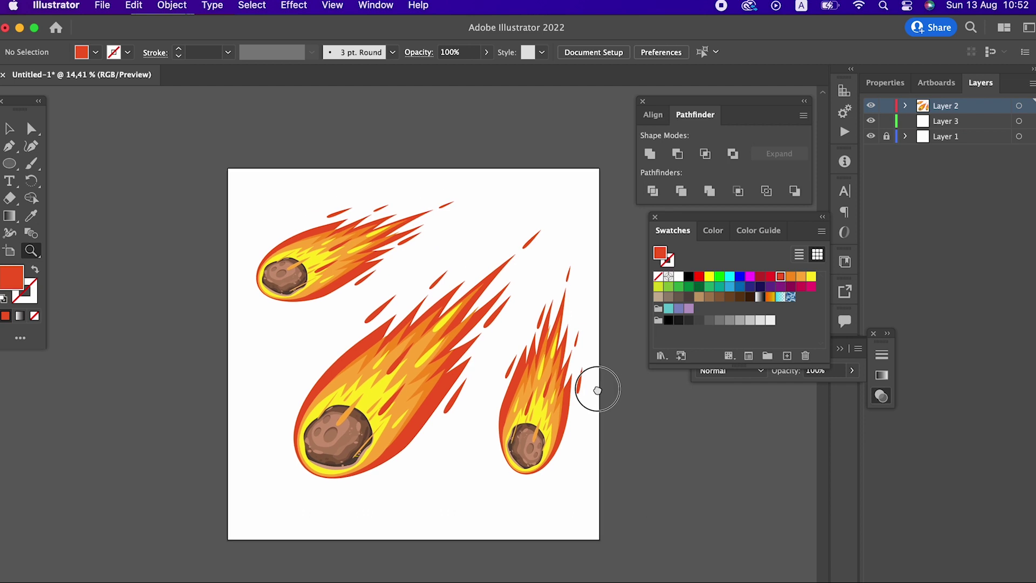
scroll(450, 402, "up", 2)
key("z")
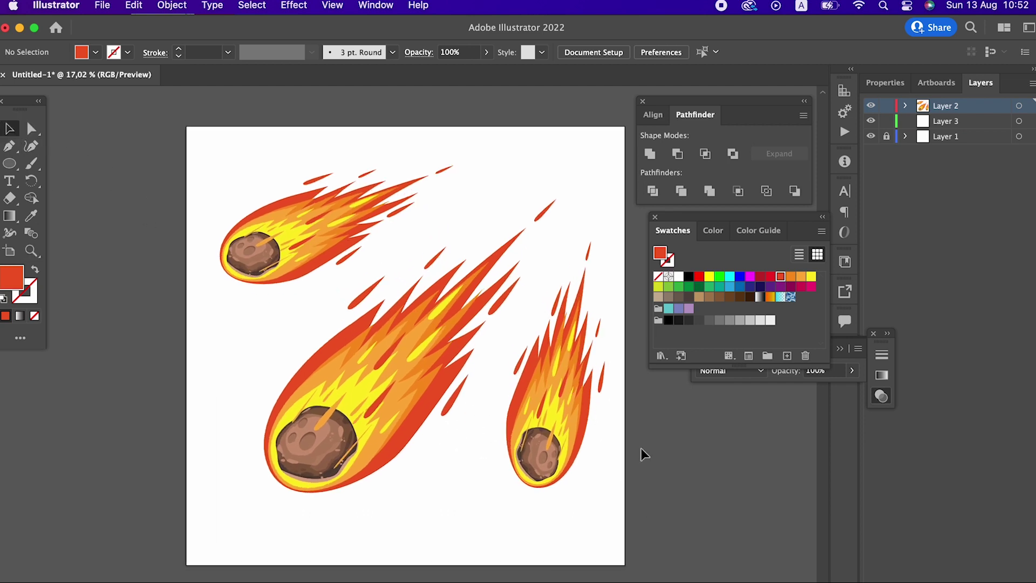
mouse_move(710, 426)
left_mouse_down()
mouse_move(641, 447)
mouse_move(647, 462)
left_mouse_up()
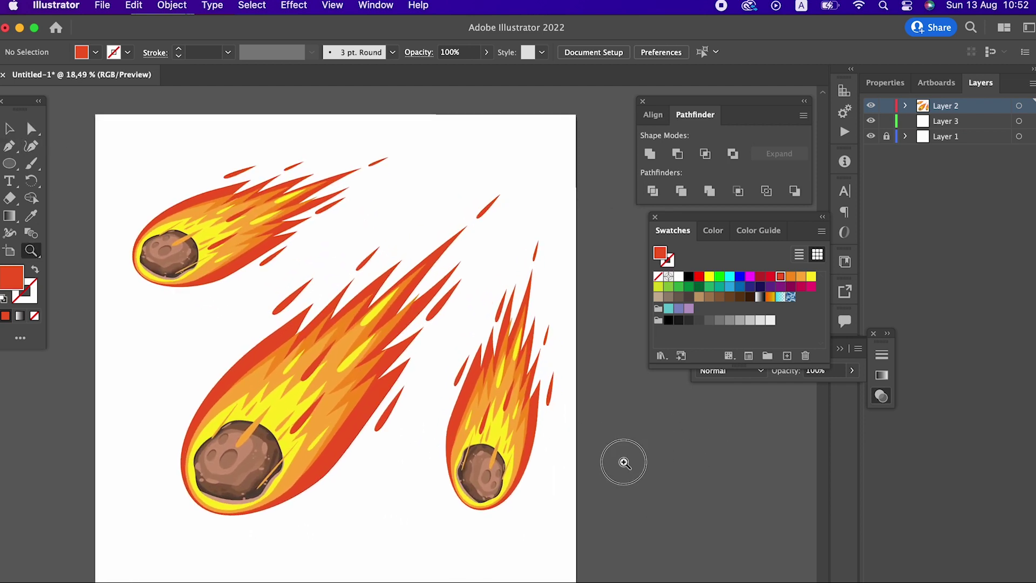